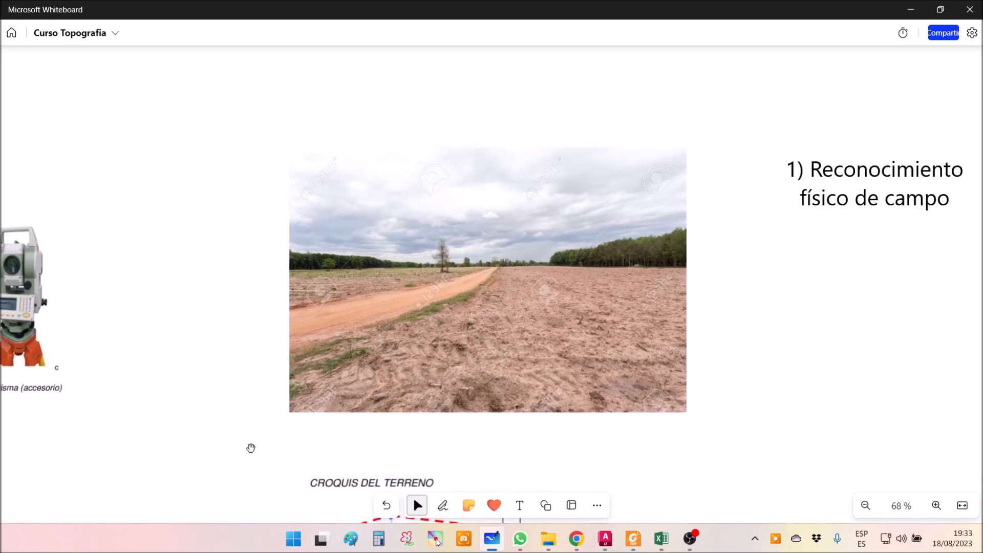
Step: Review the fieldwork stages on the Curso Topografia board: terrain photo, detailed terrain sketch, radiation survey figure and surveyed points image
left_click_drag(250, 460, 257, 208)
left_click_drag(293, 354, 277, 287)
scroll(277, 287, "down", 1)
scroll(277, 287, "down", 2)
scroll(270, 330, "up", 2)
left_click_drag(263, 379, 262, 192)
left_click_drag(253, 361, 243, 193)
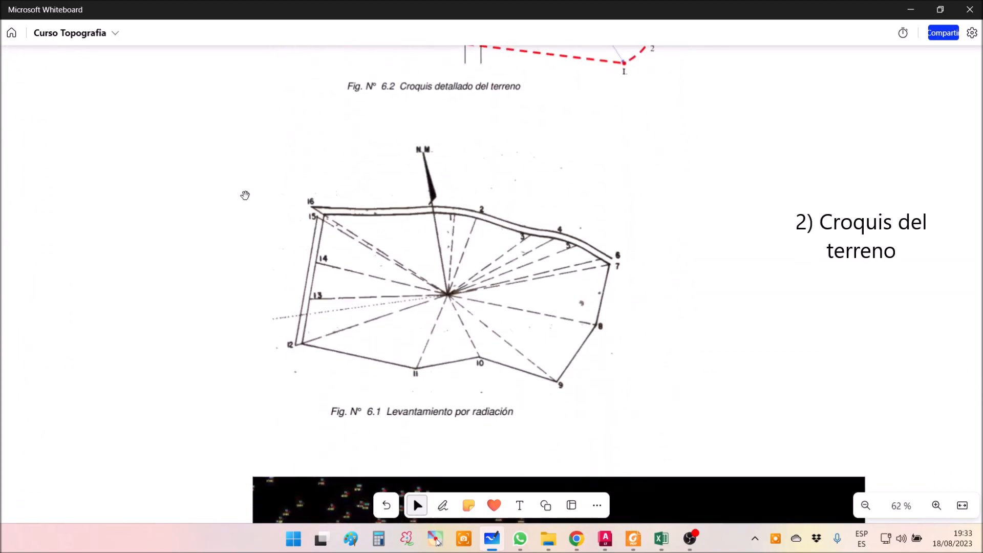
scroll(213, 292, "down", 1)
left_click_drag(213, 292, 257, 312)
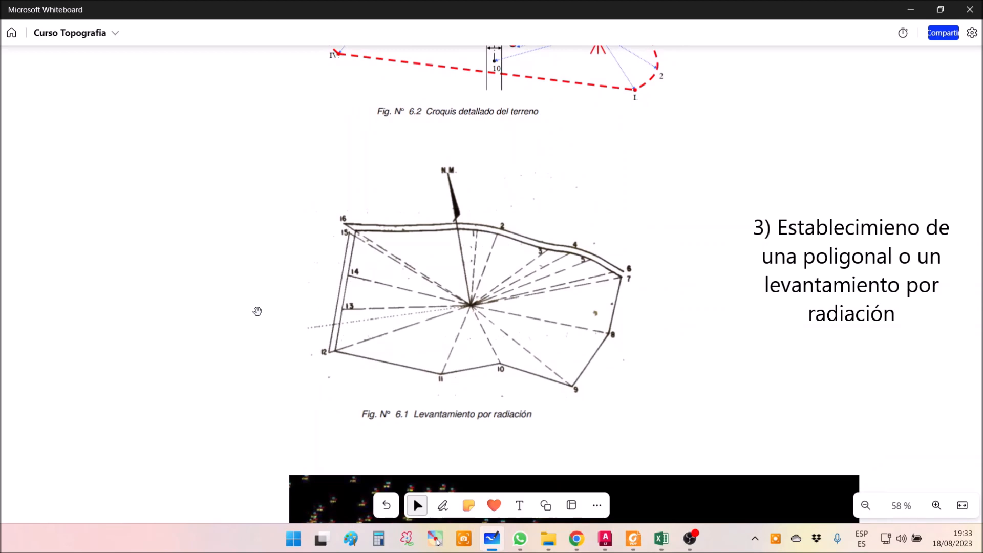
left_click_drag(246, 330, 221, 154)
left_click_drag(184, 270, 169, 233)
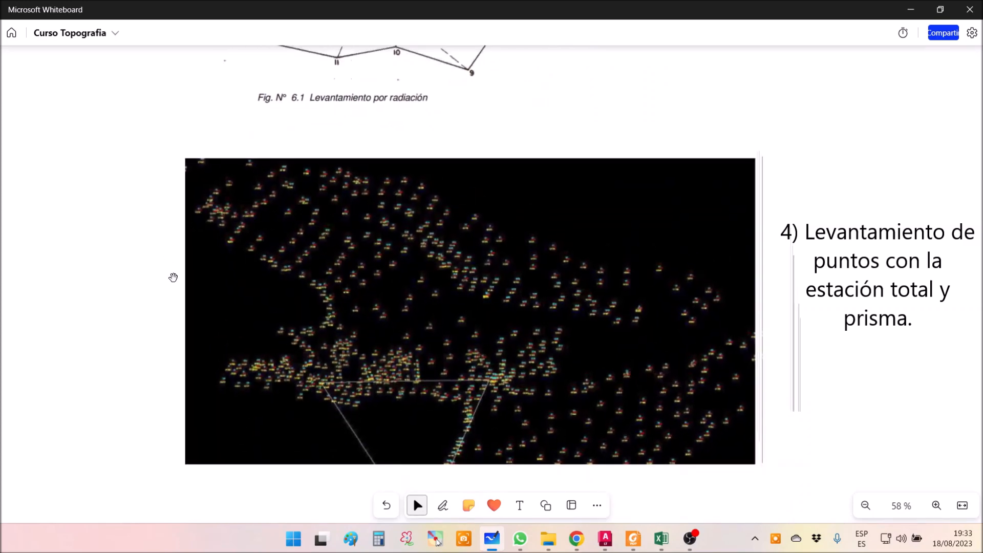
scroll(191, 334, "down", 3, "ctrl")
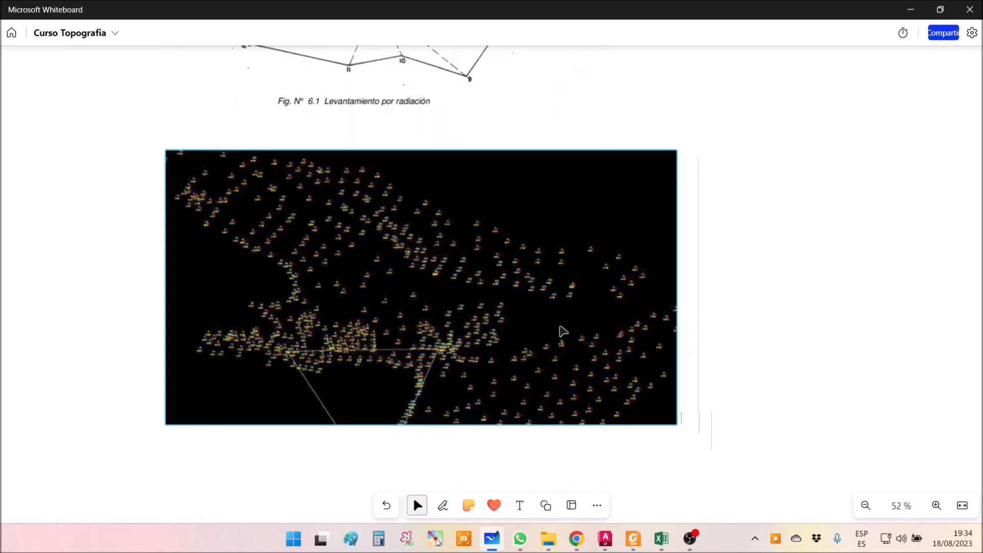
left_click(703, 268)
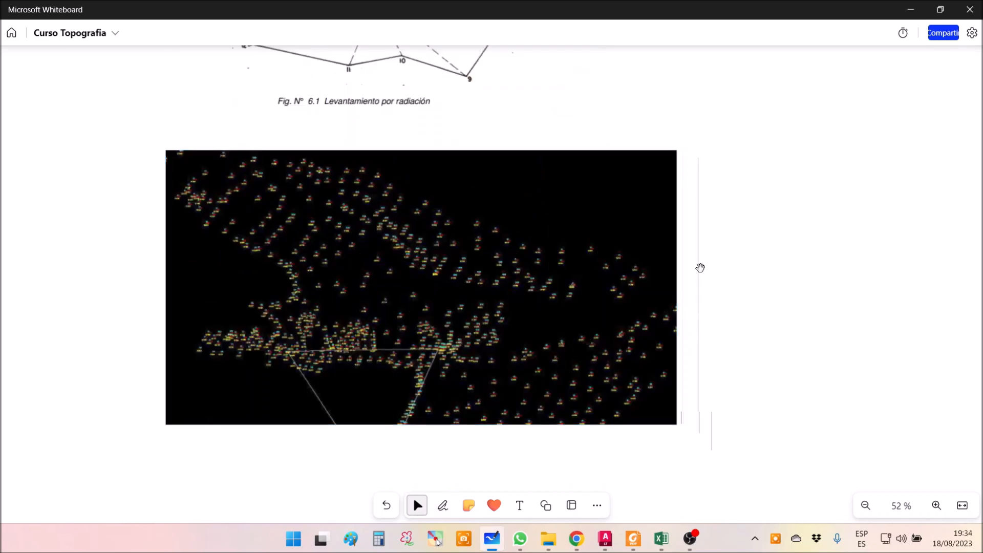
scroll(684, 280, "down", 3, "ctrl")
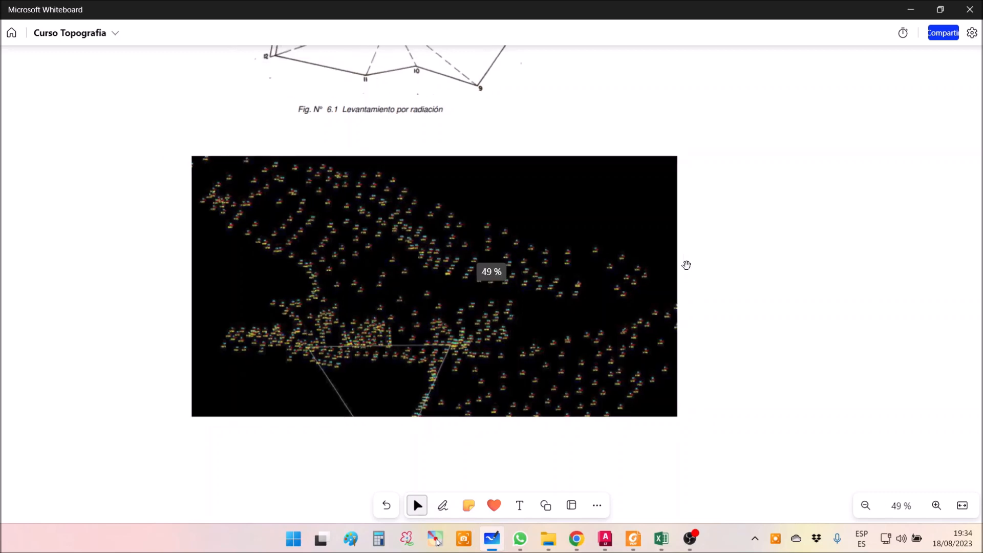
Step: Look over the whole board, comparing the column of fieldwork images with the separate group of office-work images
scroll(722, 294, "down", 2)
left_click_drag(770, 186, 318, 377)
left_click_drag(552, 251, 323, 331)
left_click_drag(427, 79, 305, 373)
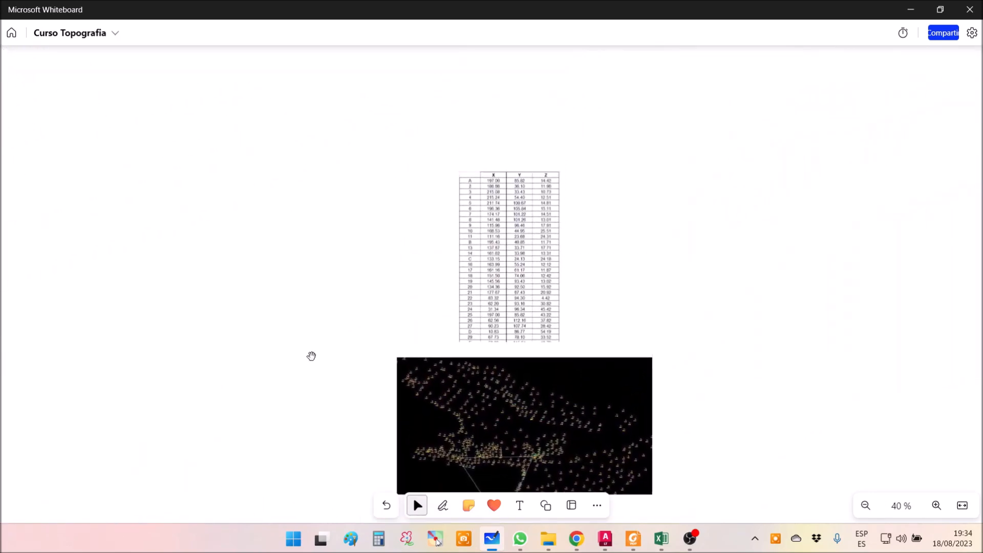
left_click_drag(330, 328, 833, 301)
left_click_drag(421, 295, 705, 336)
scroll(598, 259, "down", 6)
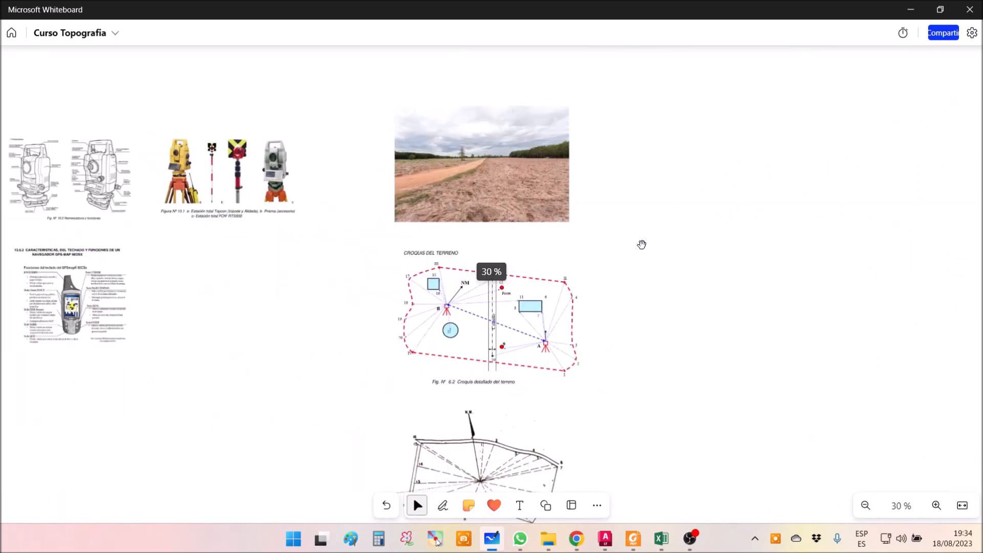
left_click_drag(655, 292, 559, 224)
scroll(558, 224, "down", 5)
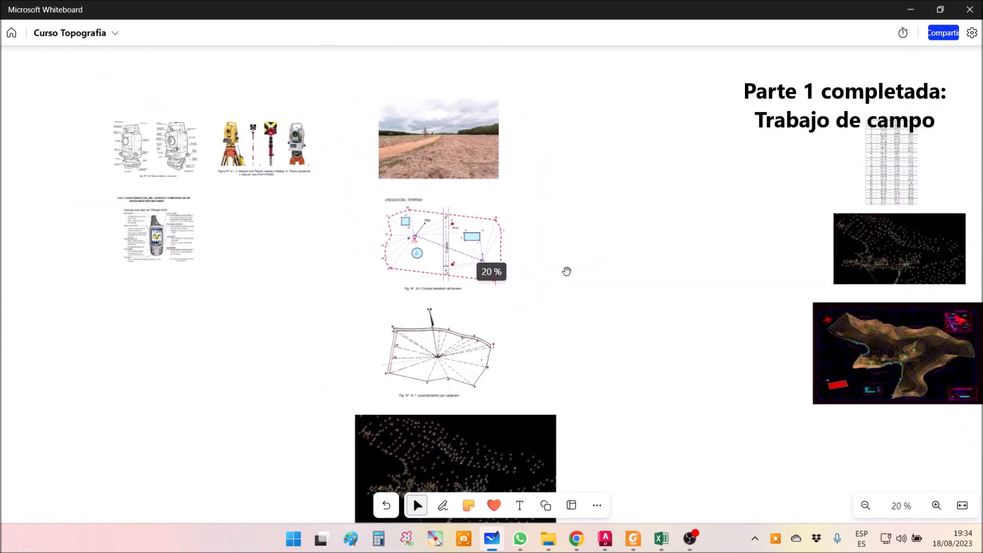
left_click_drag(593, 290, 610, 266)
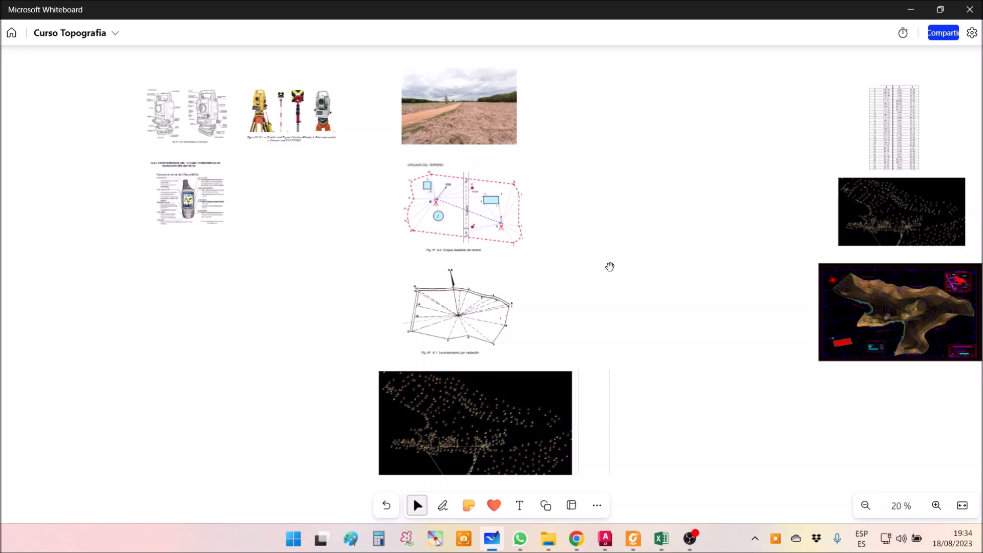
left_click_drag(715, 246, 714, 219)
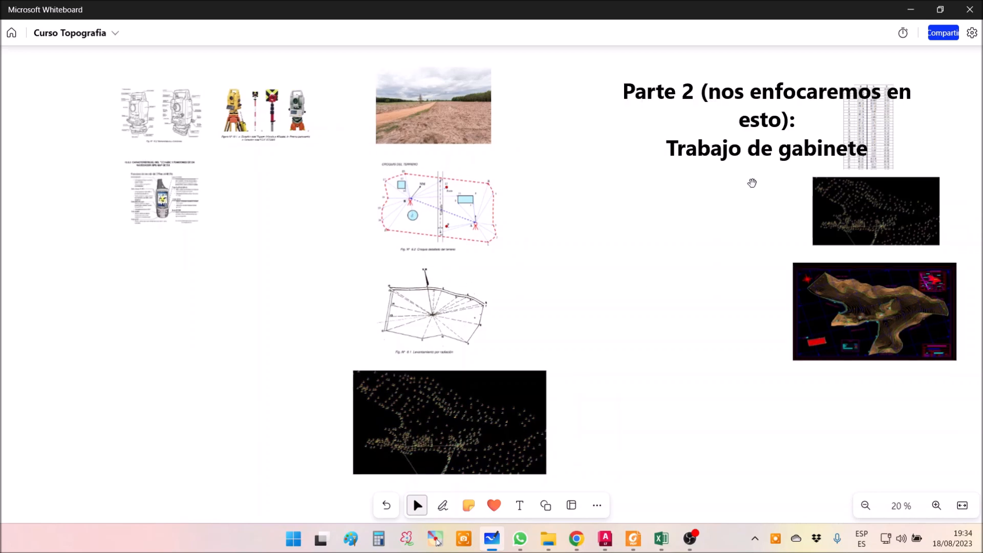
Step: Examine the office-work images: the X, Y, Z coordinate table, the plotted points and the finished contour plan
scroll(751, 182, "right", 10)
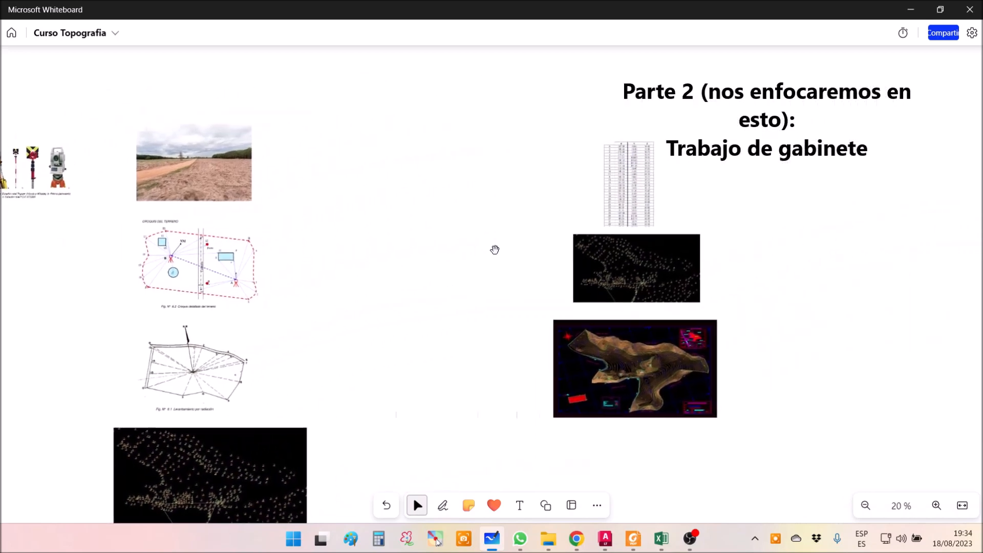
scroll(635, 204, "up", 1, "ctrl")
scroll(635, 204, "up", 5, "ctrl")
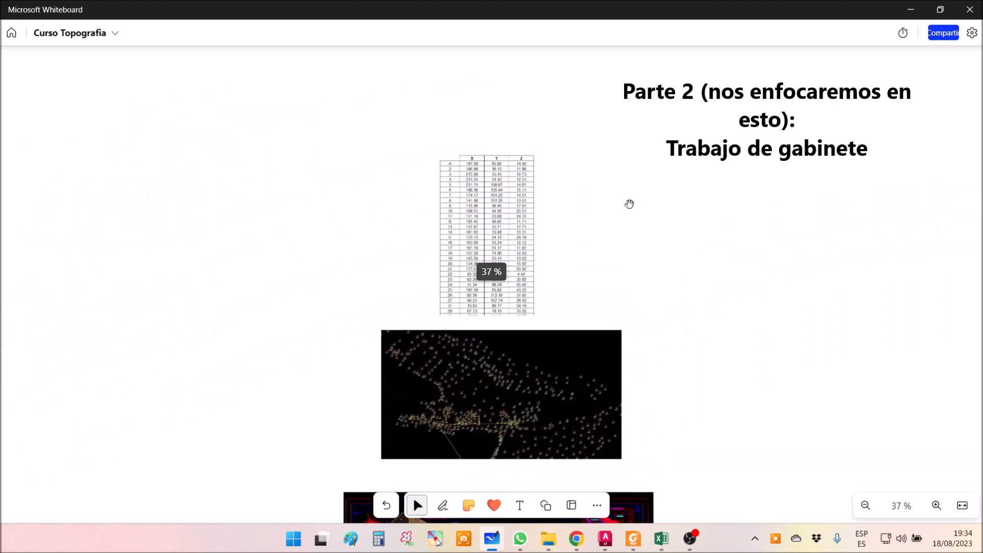
scroll(571, 210, "up", 3, "ctrl")
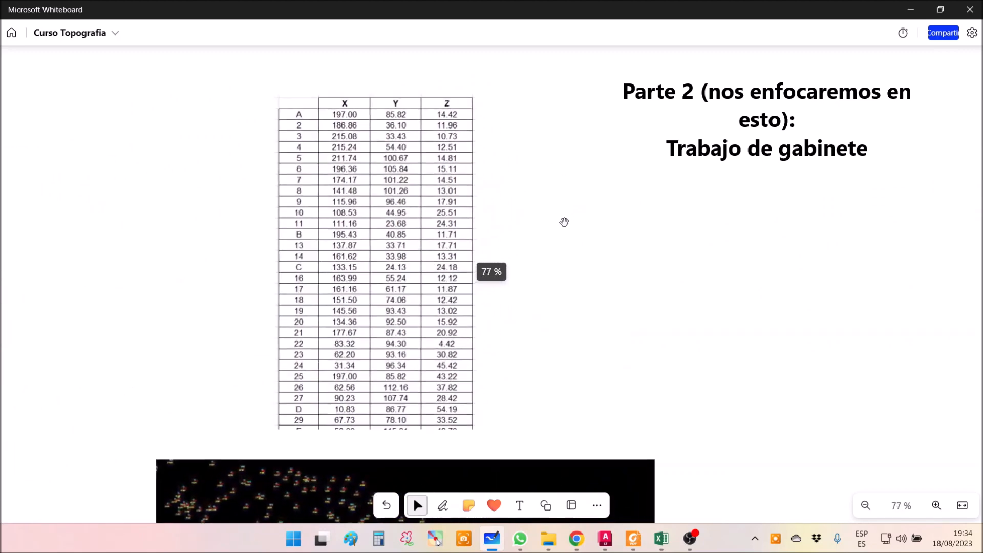
left_click_drag(575, 224, 712, 249)
scroll(711, 249, "up", 1, "ctrl")
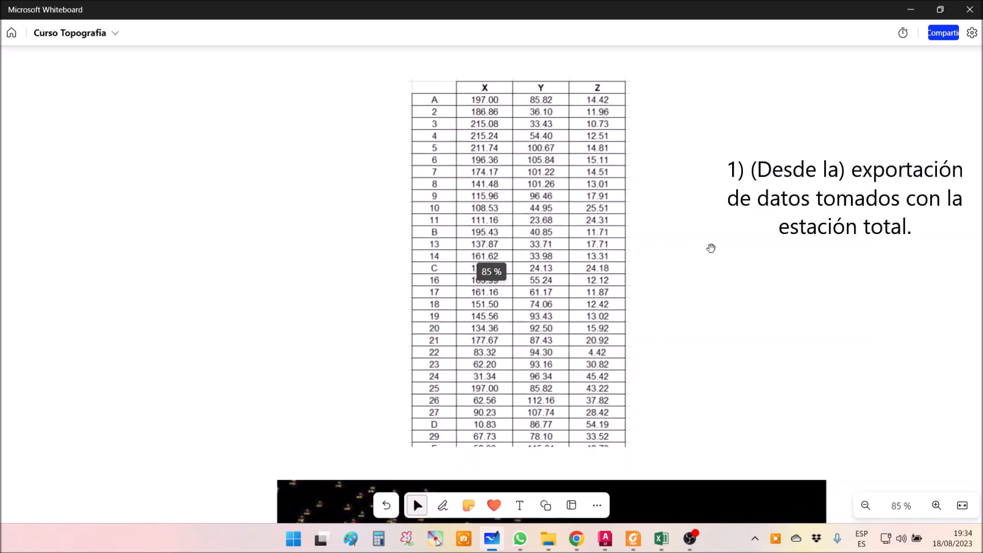
scroll(712, 249, "down", 3, "ctrl")
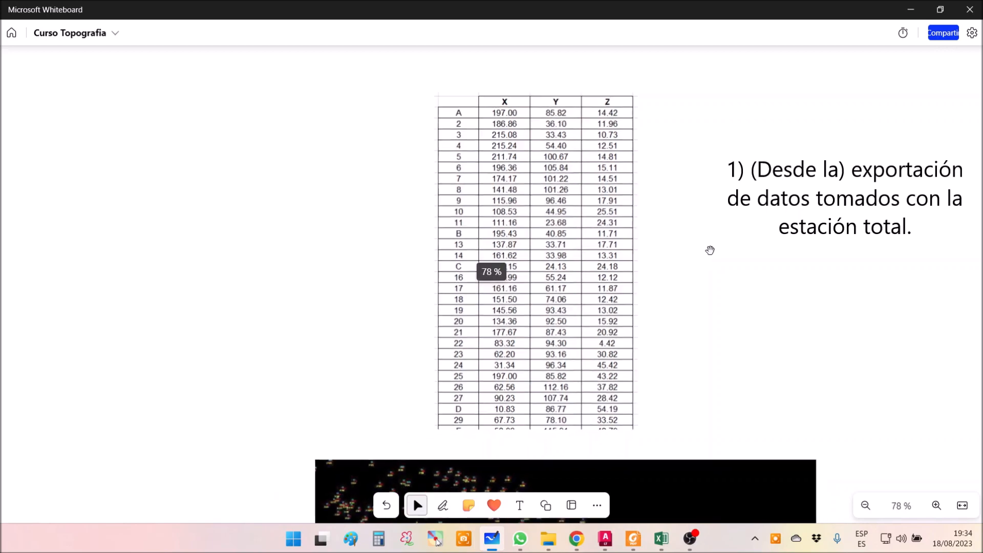
left_click_drag(715, 355, 716, 152)
left_click_drag(849, 321, 801, 271)
scroll(832, 388, "down", 5)
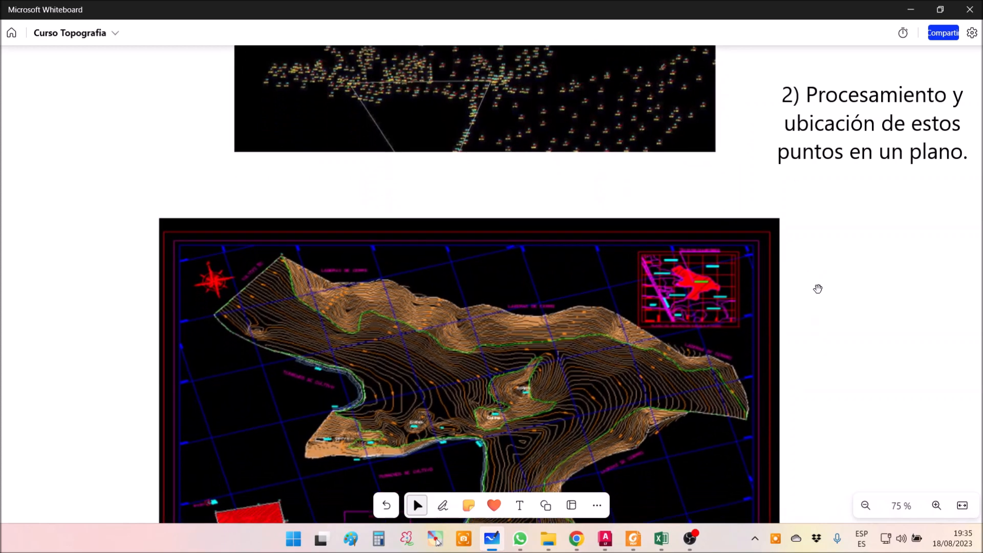
left_click_drag(818, 289, 816, 182)
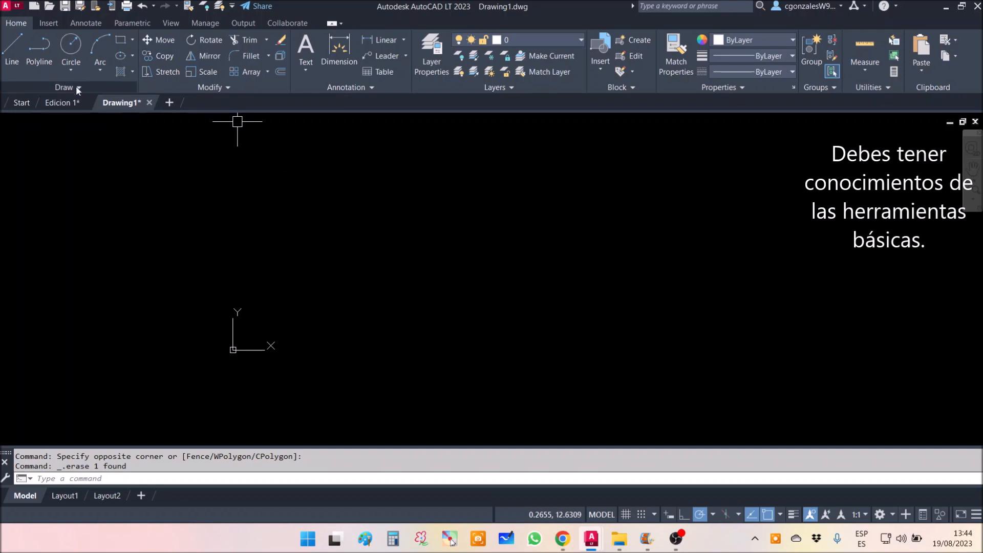
Step: Inspect the drawing grid and the X and Y axes around the coordinate origin in the AutoCAD drawing Drawing1
scroll(271, 185, "up", 3)
scroll(271, 186, "down", 3)
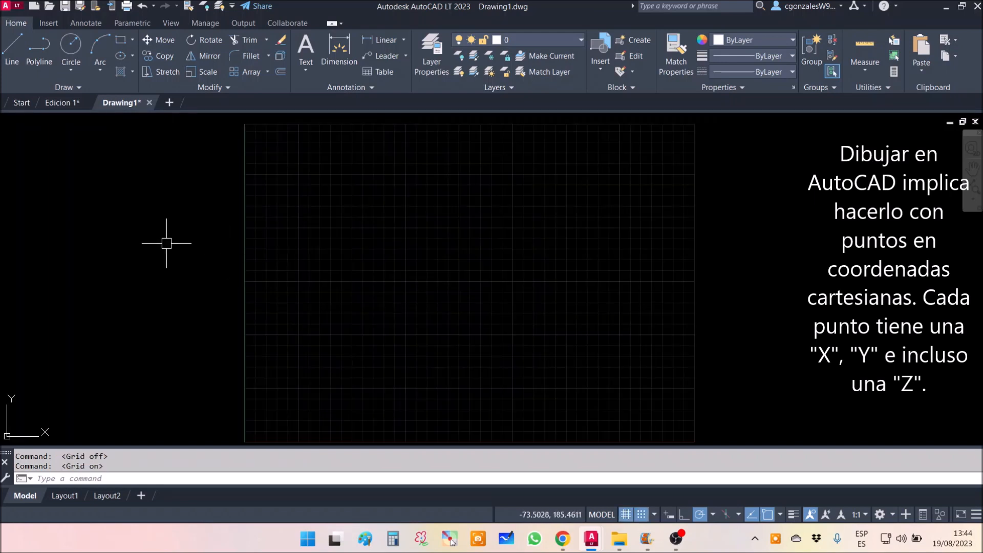
scroll(175, 245, "down", 2)
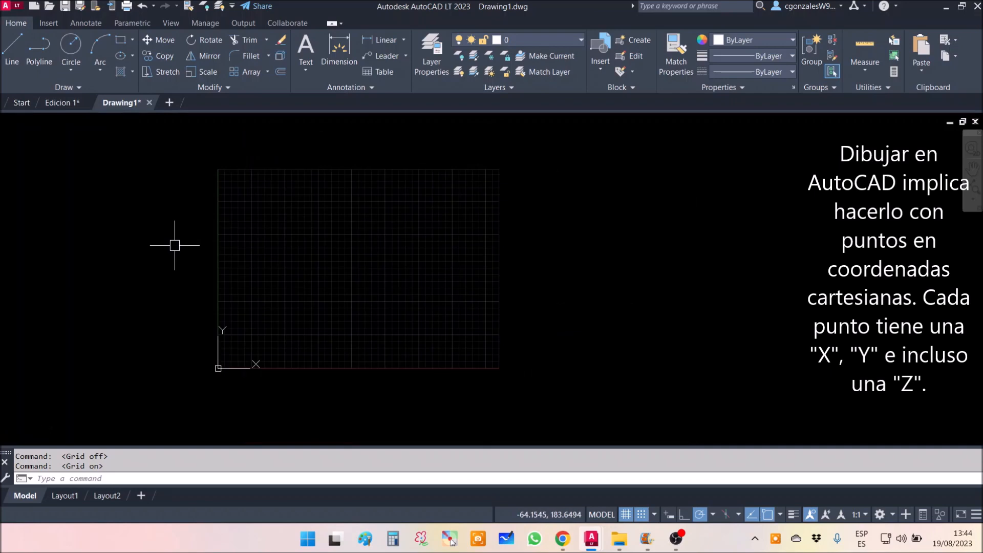
middle_click_drag(352, 266, 384, 278)
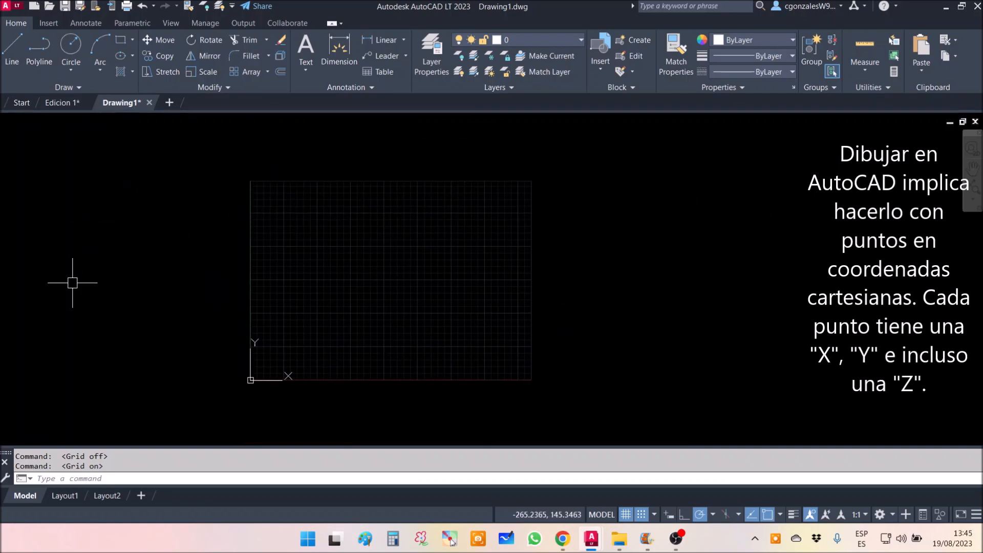
scroll(452, 305, "up", 2)
scroll(362, 285, "down", 3)
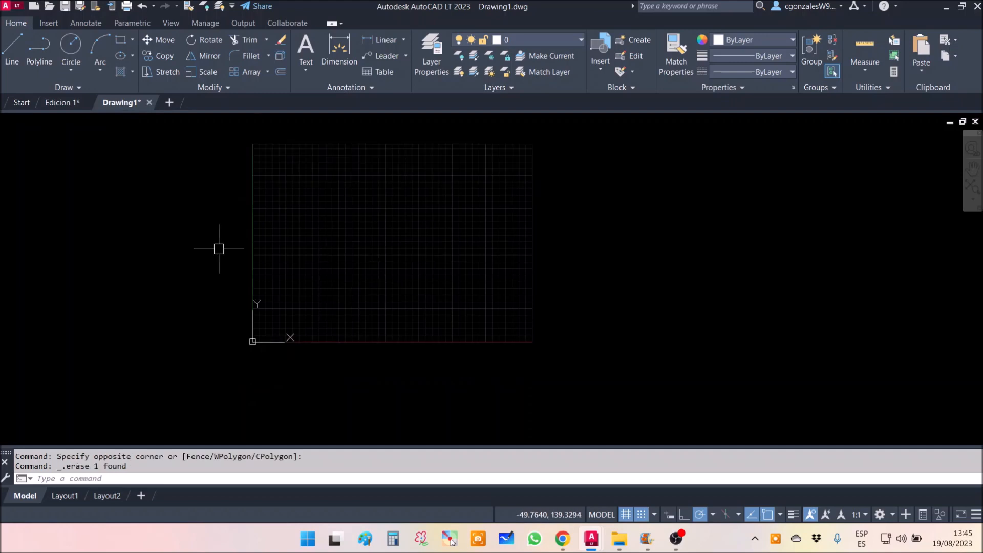
middle_click_drag(224, 253, 244, 287)
scroll(253, 275, "up", 2)
scroll(252, 275, "down", 2)
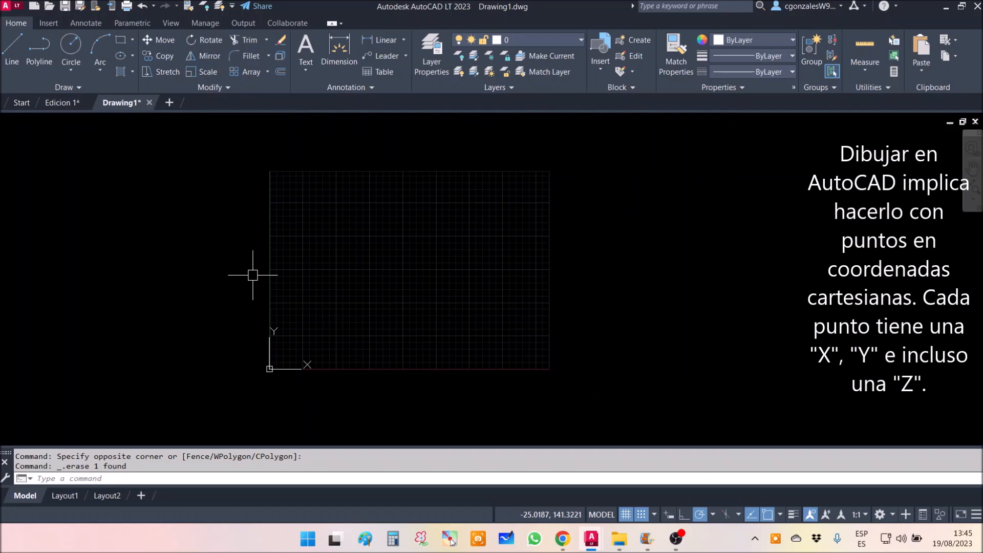
scroll(357, 309, "up", 4)
middle_click_drag(284, 334, 342, 207)
middle_click_drag(191, 278, 206, 256)
scroll(206, 256, "down", 2)
scroll(121, 251, "down", 2)
middle_click_drag(122, 251, 164, 293)
scroll(276, 320, "up", 2)
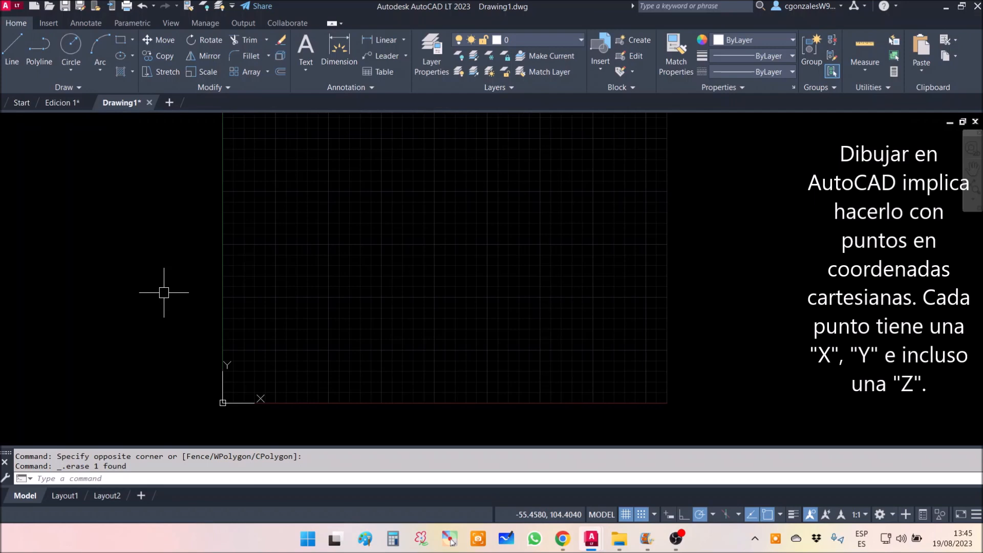
scroll(226, 406, "up", 5)
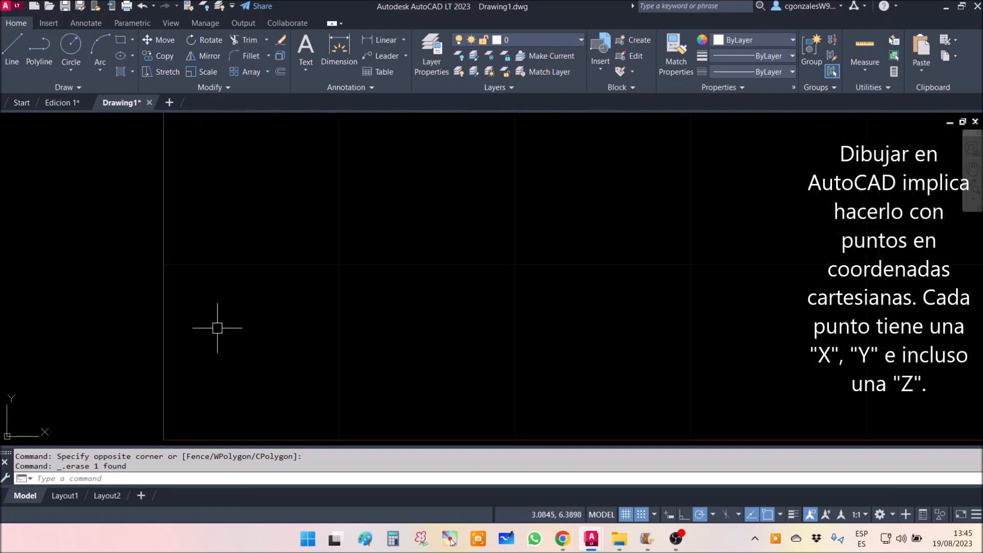
Step: Draw a horizontal line 1 unit long inside the grid, with grid snap turned off
left_click(12, 49)
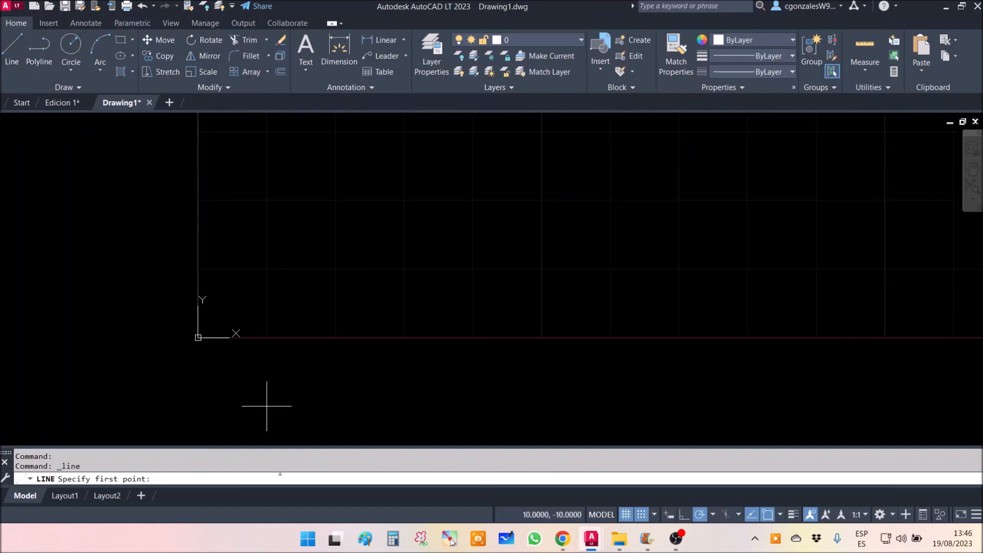
left_click(642, 514)
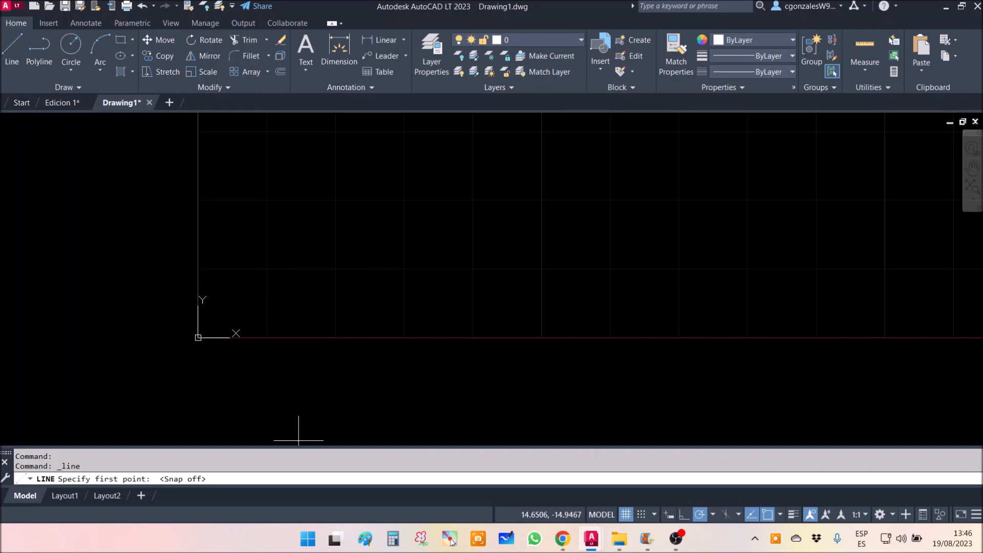
left_click(285, 246)
type("1")
key("Return")
key("Escape")
Step: Move the short horizontal line close to the coordinate origin, just above the X axis and beside the Y axis
scroll(274, 248, "up", 3)
left_click(329, 263)
left_click(304, 219)
type("m")
key("Return")
scroll(342, 215, "down", 2)
left_click(329, 266)
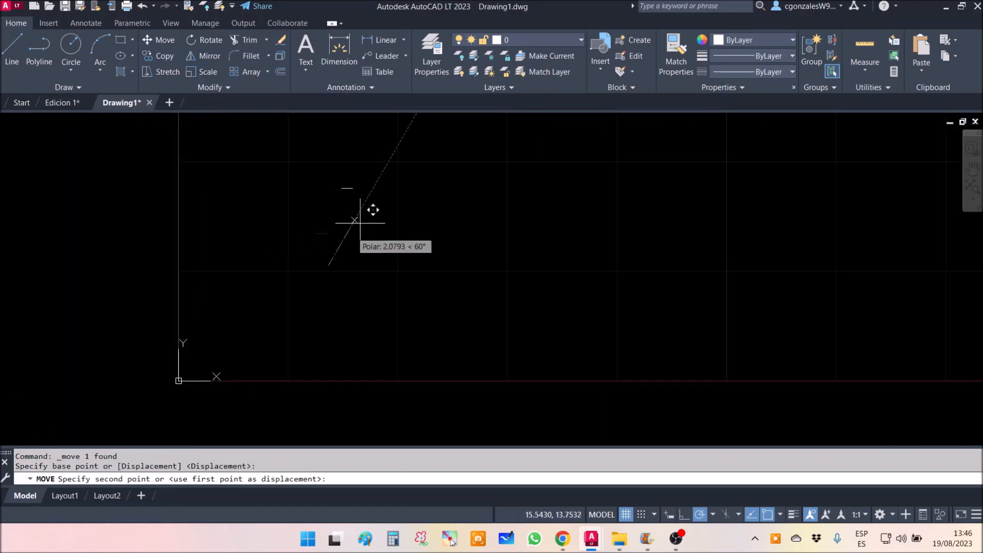
scroll(220, 378, "up", 4)
scroll(221, 377, "up", 2)
middle_click_drag(235, 336, 374, 301)
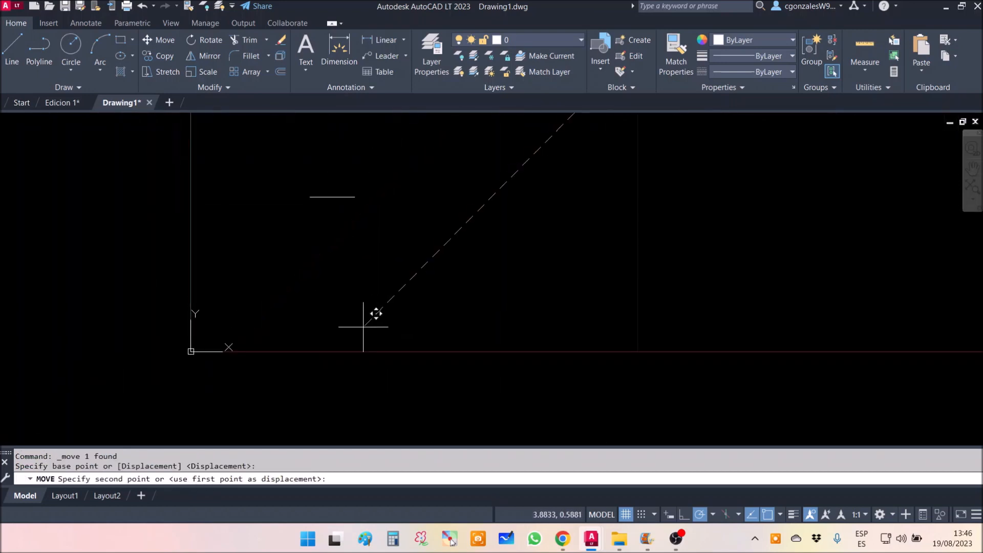
key("Escape")
scroll(251, 286, "down", 1)
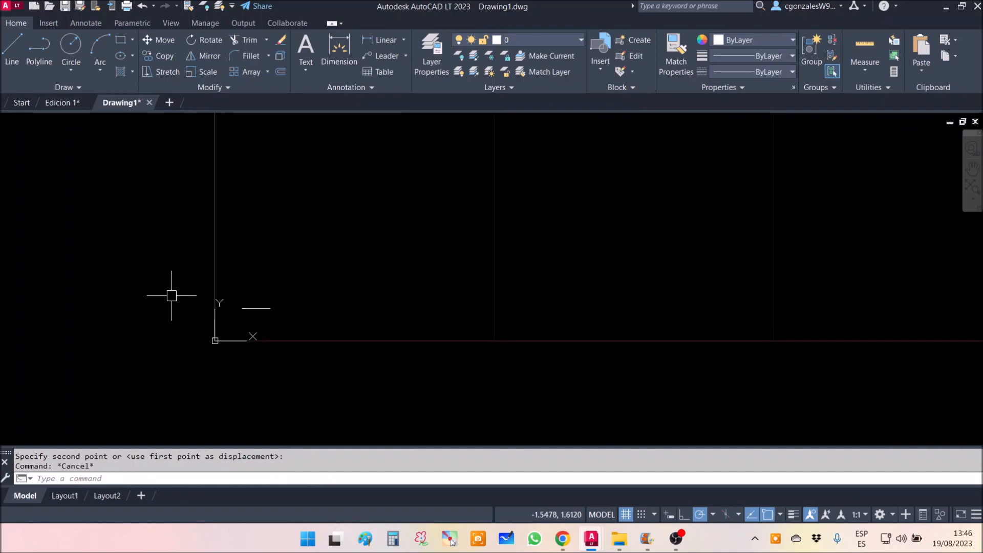
scroll(191, 303, "up", 4)
key("Escape")
scroll(187, 249, "down", 2)
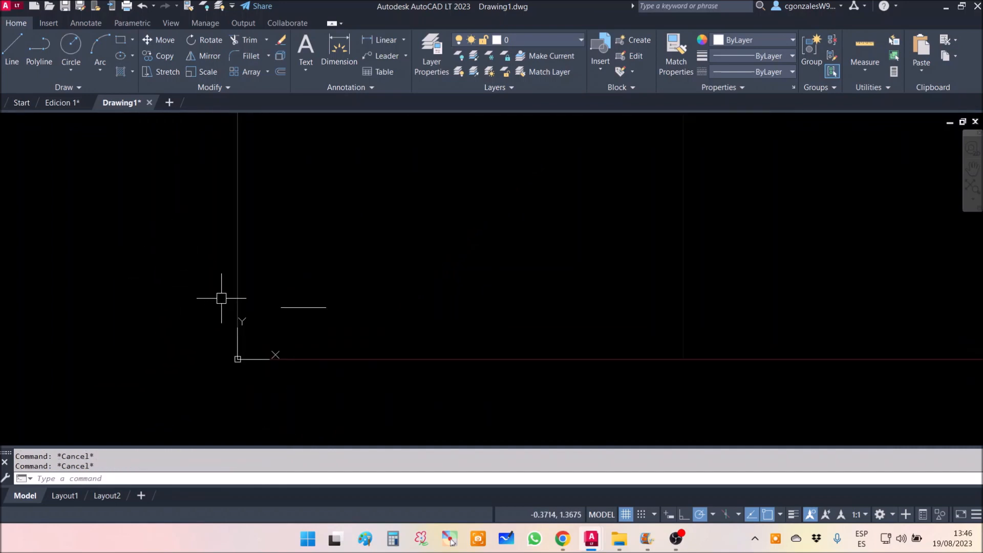
Step: Draw a circle centred on the origin 0,0 with a radius of about 1.45 units
scroll(217, 305, "up", 2)
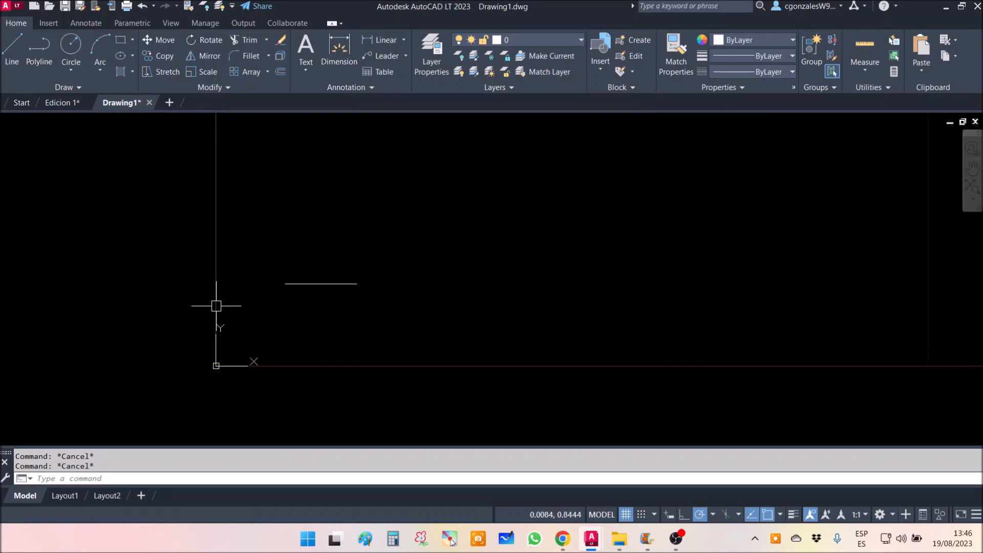
left_click(71, 45)
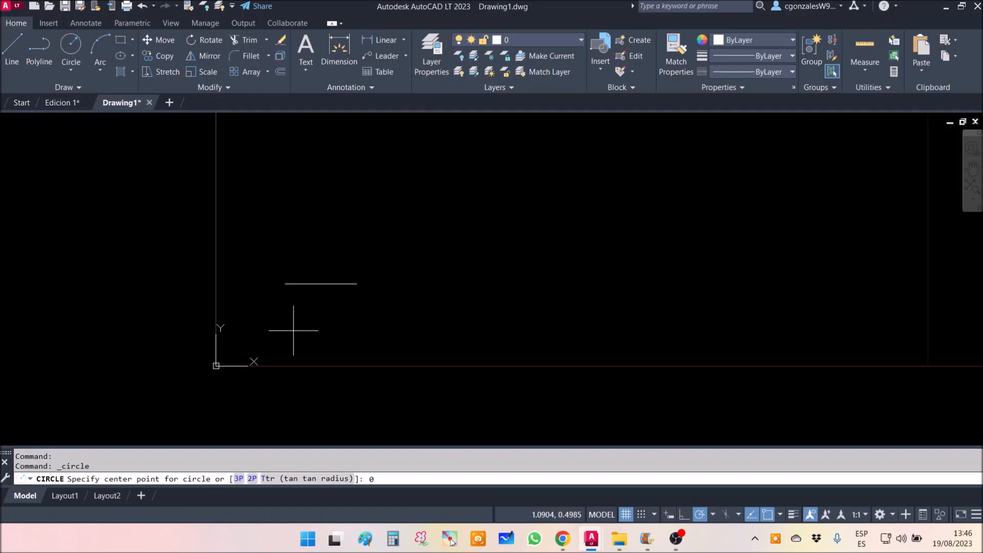
key("Return")
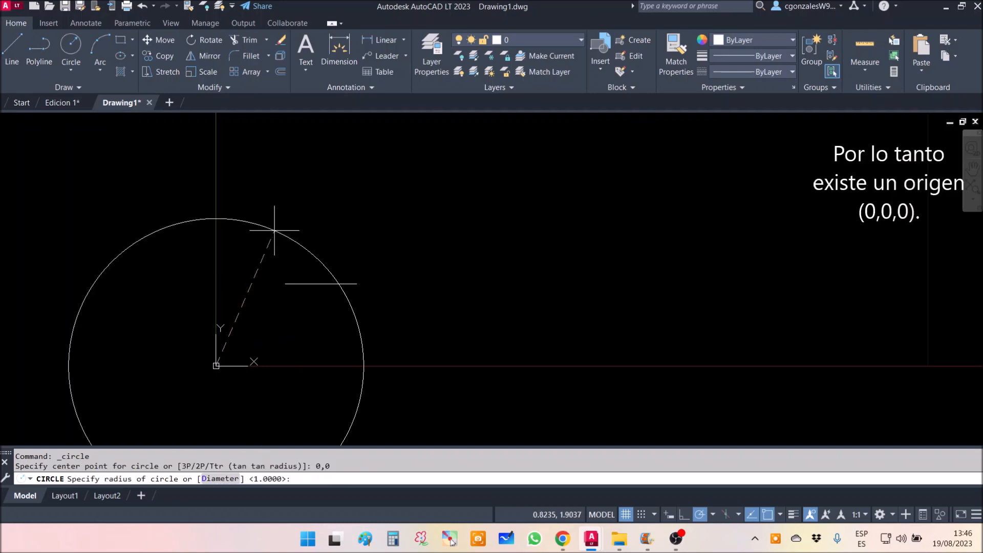
scroll(272, 242, "down", 2)
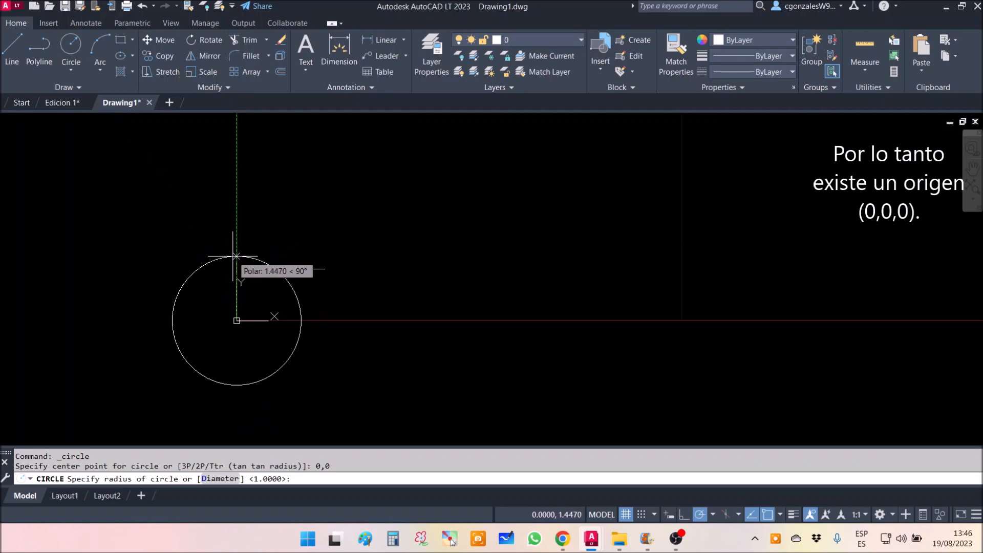
key("Escape")
scroll(198, 256, "down", 2)
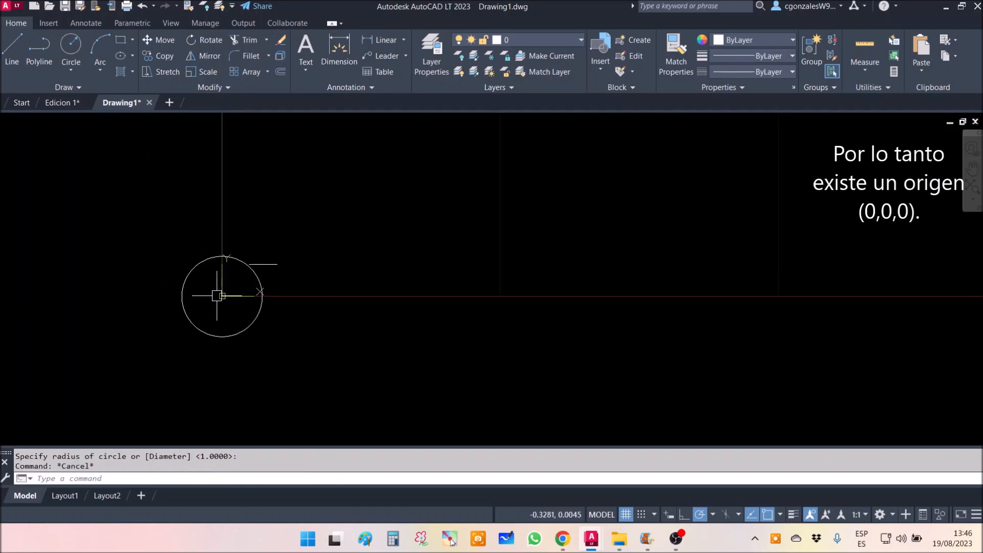
key("Escape")
Step: Identify the coordinates of the circle's centre with ID Point and briefly mark the live cursor coordinates with a red freehand loop
left_click(869, 73)
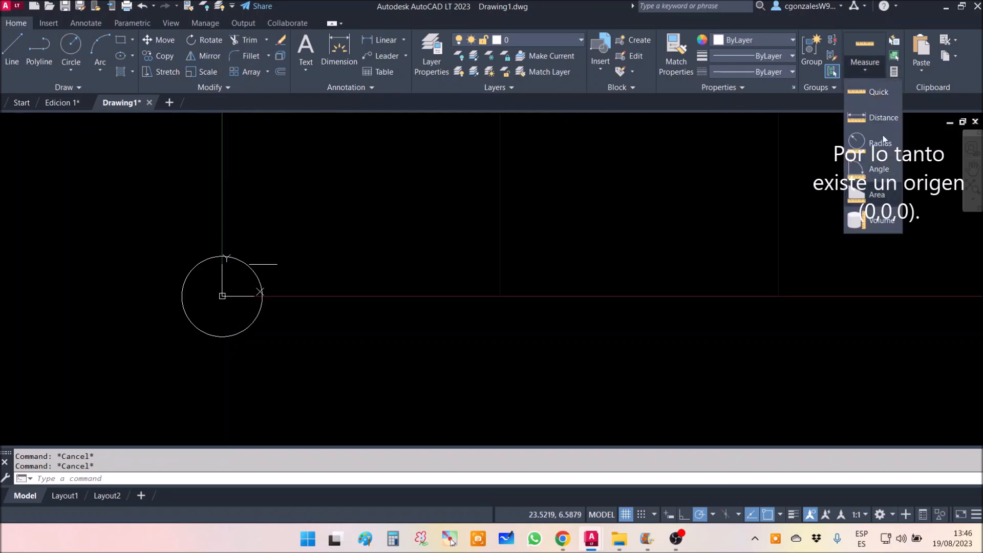
left_click(902, 90)
left_click(888, 89)
left_click(886, 100)
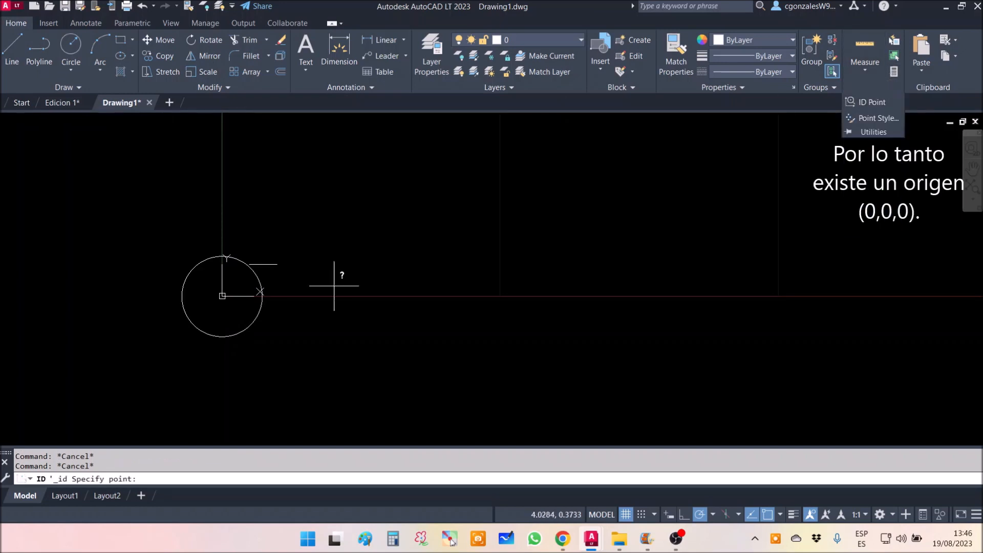
left_click(224, 294)
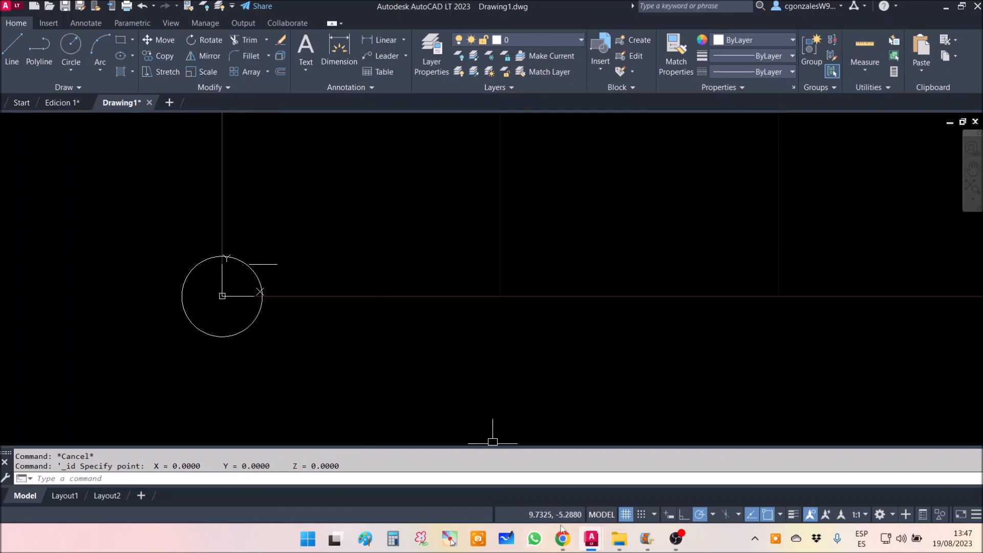
left_click_drag(505, 502, 532, 490)
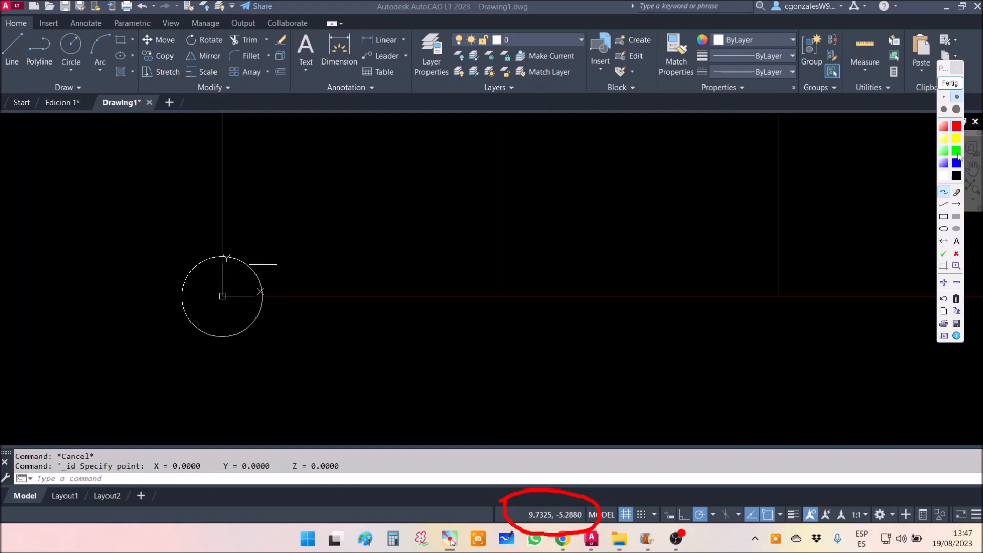
left_click(949, 84)
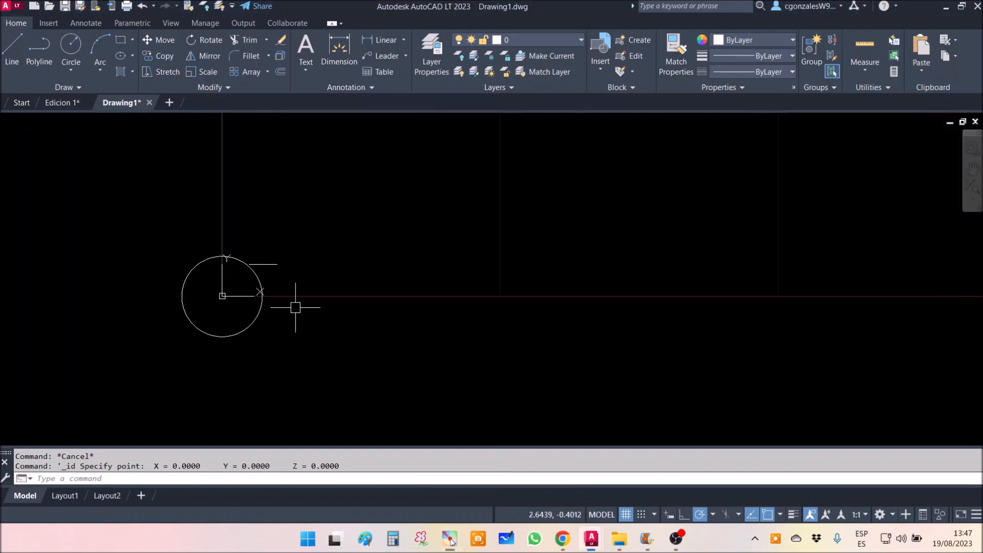
key("Escape")
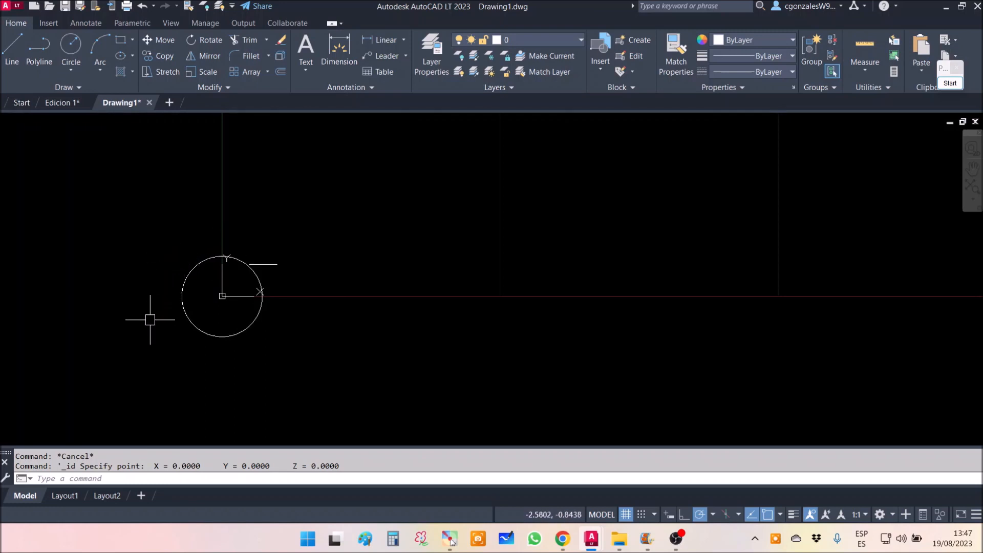
Step: Draw a horizontal construction line through the origin along the X axis
scroll(144, 345, "up", 2)
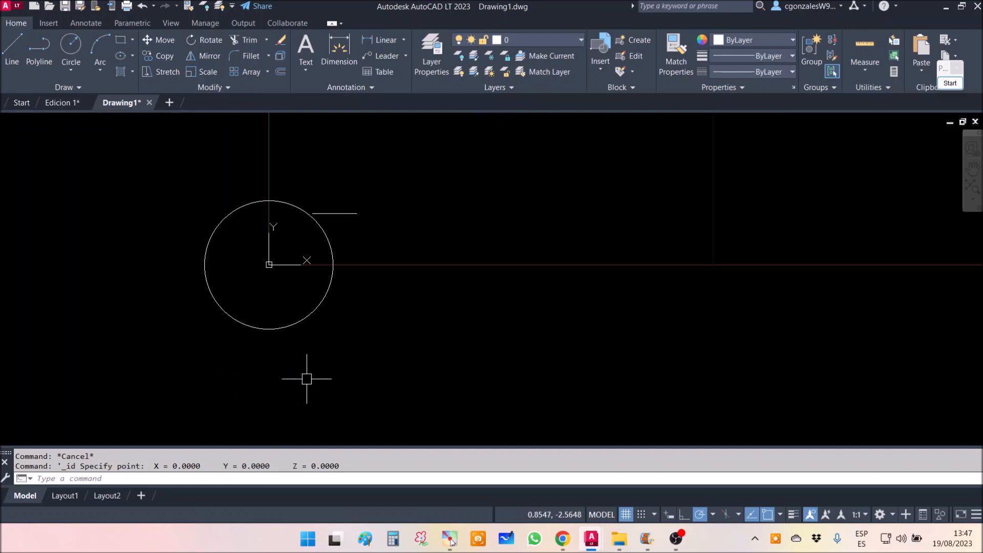
key("Escape")
scroll(136, 176, "down", 2)
middle_click_drag(136, 176, 213, 149)
scroll(309, 242, "down", 2)
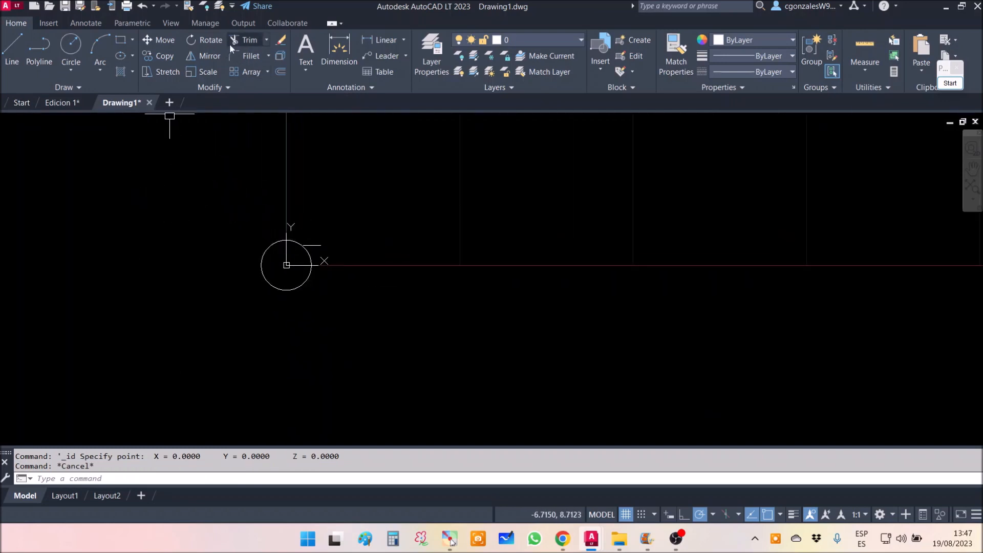
left_click(64, 87)
left_click(53, 101)
left_click(286, 265)
left_click(342, 265)
key("Escape")
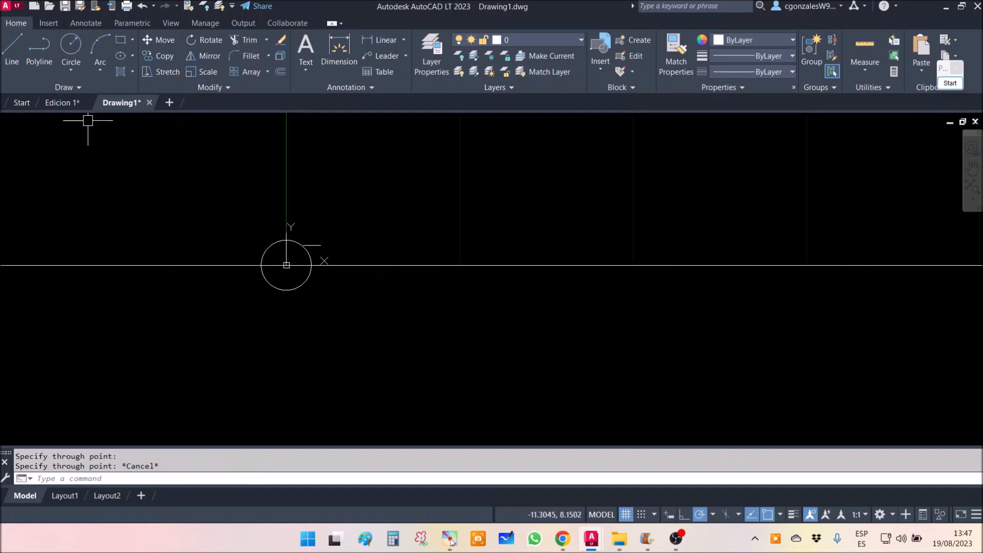
Step: Draw a vertical construction line through the origin along the Y axis
left_click(80, 88)
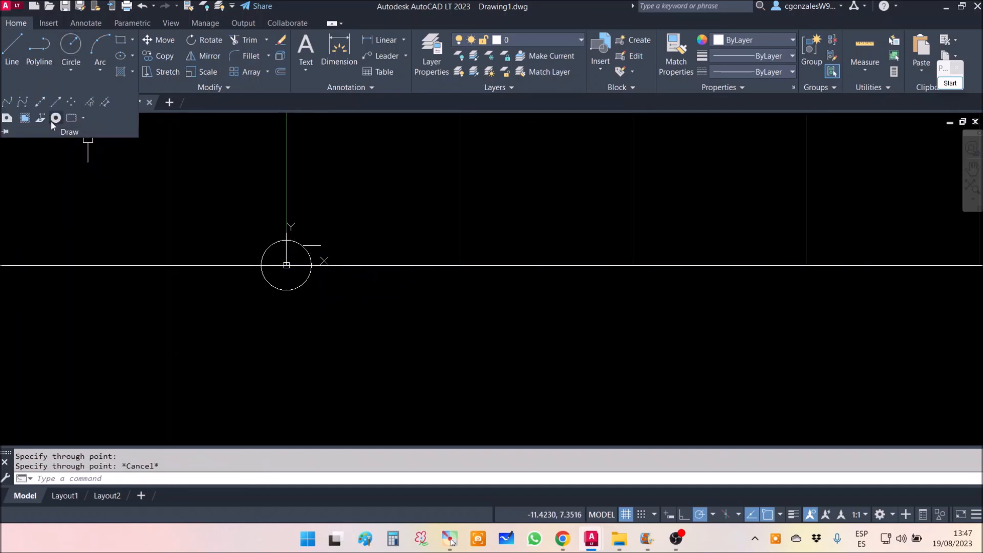
left_click(39, 103)
left_click(287, 266)
left_click(285, 304)
key("Escape")
Step: Examine the two construction lines as Cartesian axes, the grid area between them and the circle at their intersection
scroll(239, 321, "down", 3)
scroll(237, 324, "down", 4)
mouse_move(165, 333)
middle_mouse_down()
mouse_move(258, 341)
mouse_move(410, 324)
middle_mouse_up()
scroll(410, 324, "down", 2)
scroll(410, 324, "up", 5)
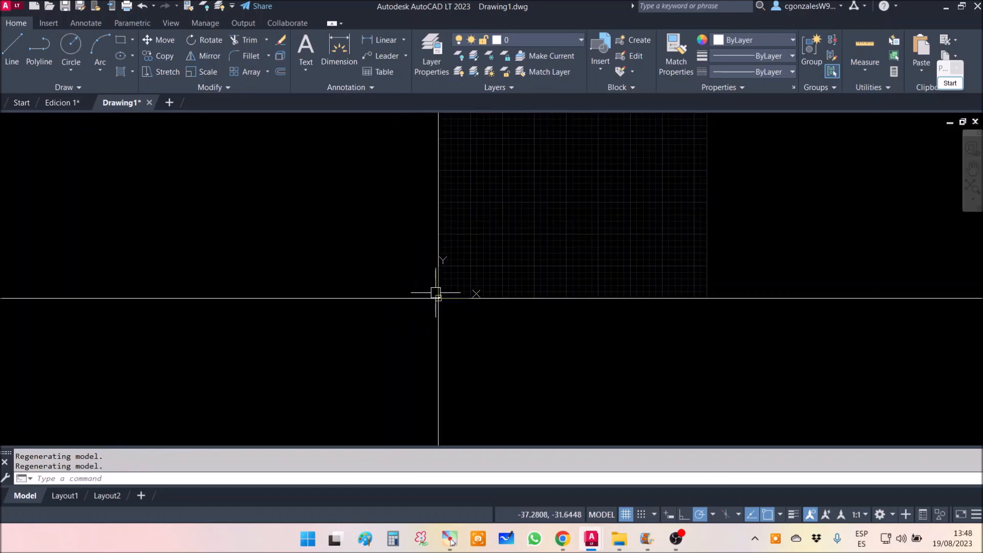
scroll(428, 246, "up", 2)
mouse_move(390, 267)
middle_mouse_down()
mouse_move(296, 278)
mouse_move(219, 336)
middle_mouse_up()
scroll(228, 329, "down", 2)
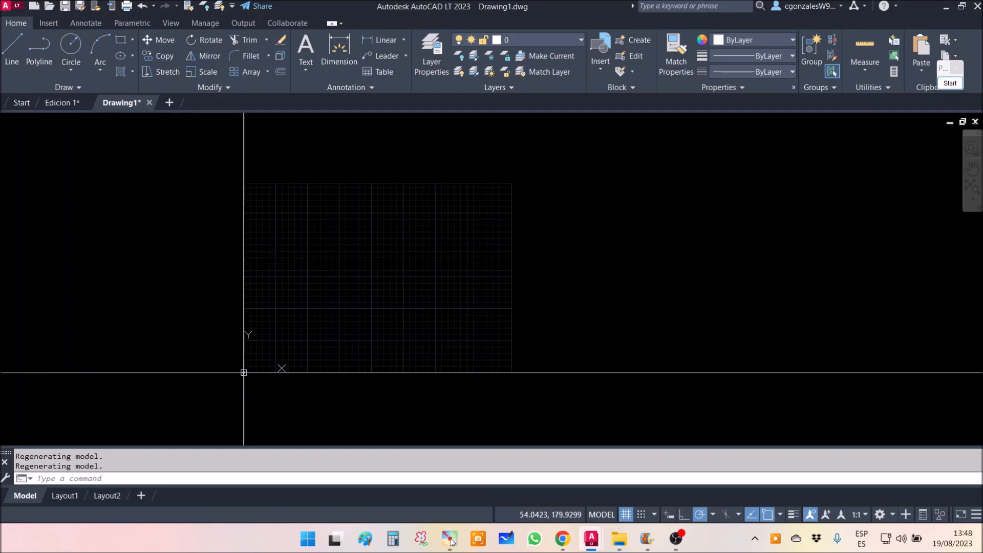
middle_click_drag(270, 310, 286, 281)
scroll(249, 343, "up", 8)
scroll(301, 344, "up", 5)
scroll(307, 338, "up", 3)
scroll(306, 328, "down", 3)
mouse_move(294, 283)
middle_mouse_down()
mouse_move(241, 272)
mouse_move(190, 291)
mouse_move(204, 340)
middle_mouse_up()
scroll(282, 208, "down", 2)
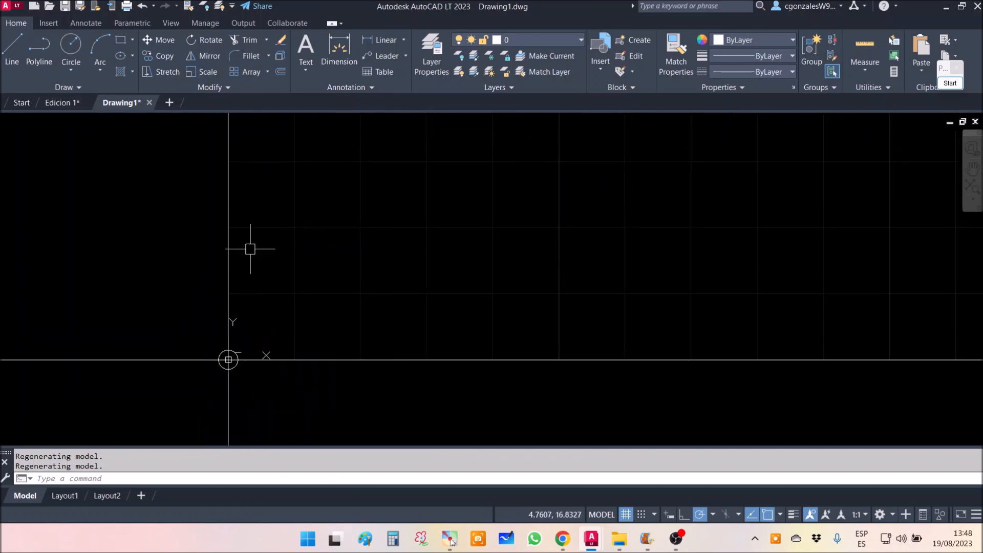
middle_click_drag(123, 259, 138, 276)
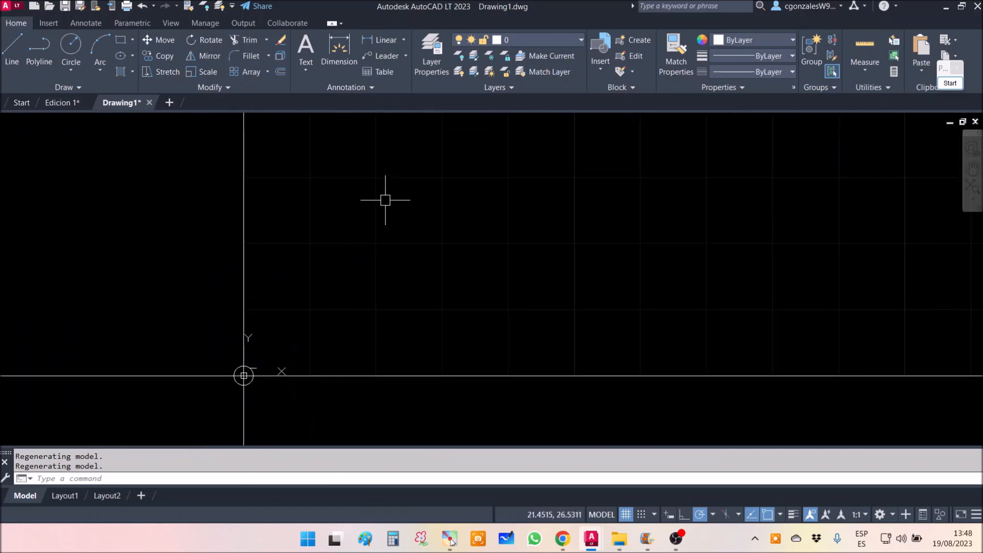
Step: Draw a slanted line in the first quadrant from about (6.55, 5.82) up to about (30.46, 21.41)
key("Escape")
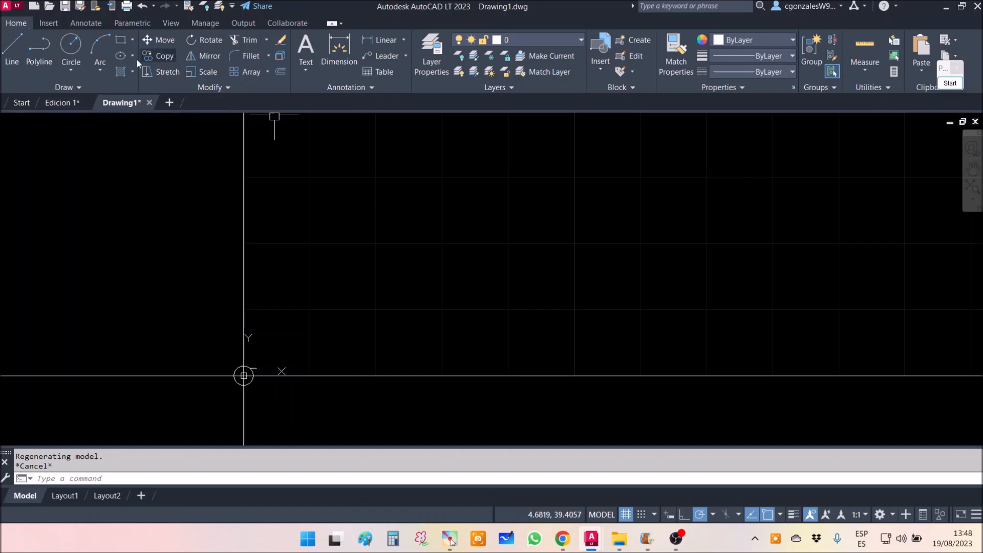
left_click(11, 49)
left_click(287, 337)
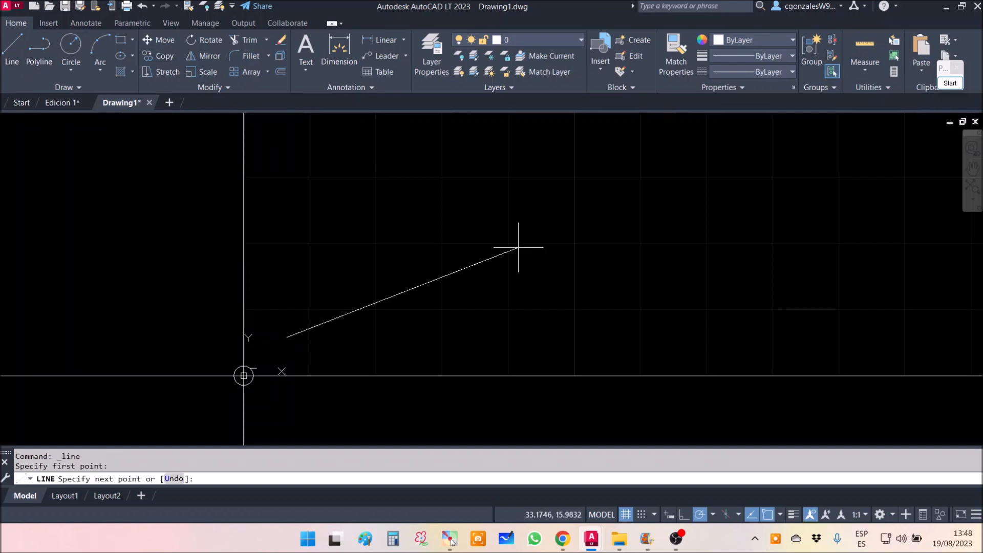
left_click(444, 234)
key("Escape")
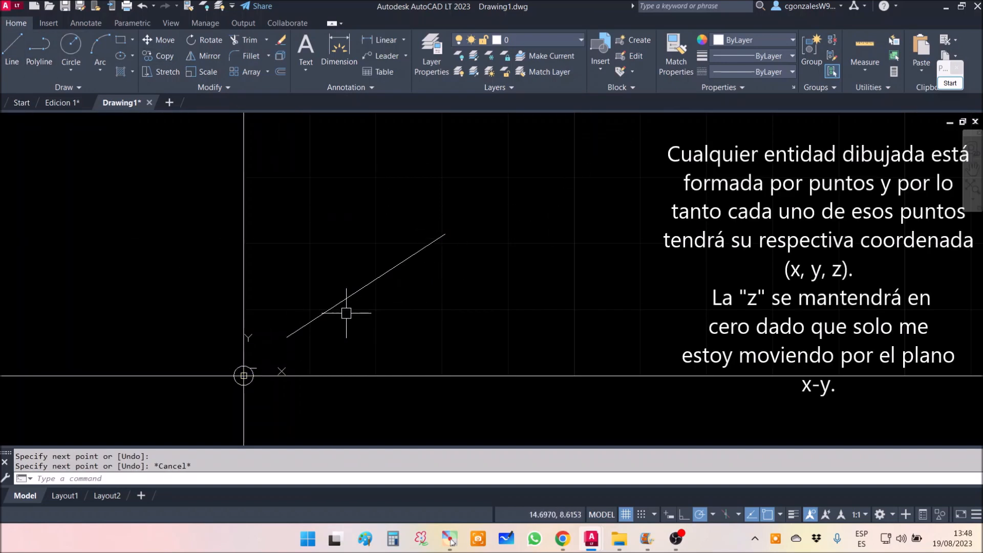
Step: Identify the coordinates of the slanted line's lower and upper endpoints with ID Point
left_click(864, 87)
left_click(872, 102)
left_click(295, 335)
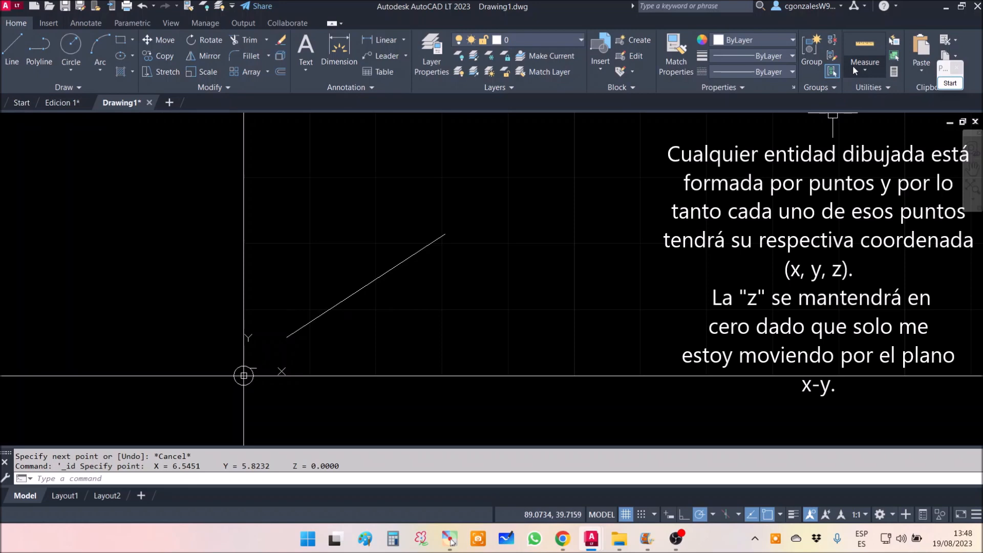
left_click(866, 89)
left_click(861, 101)
left_click(445, 234)
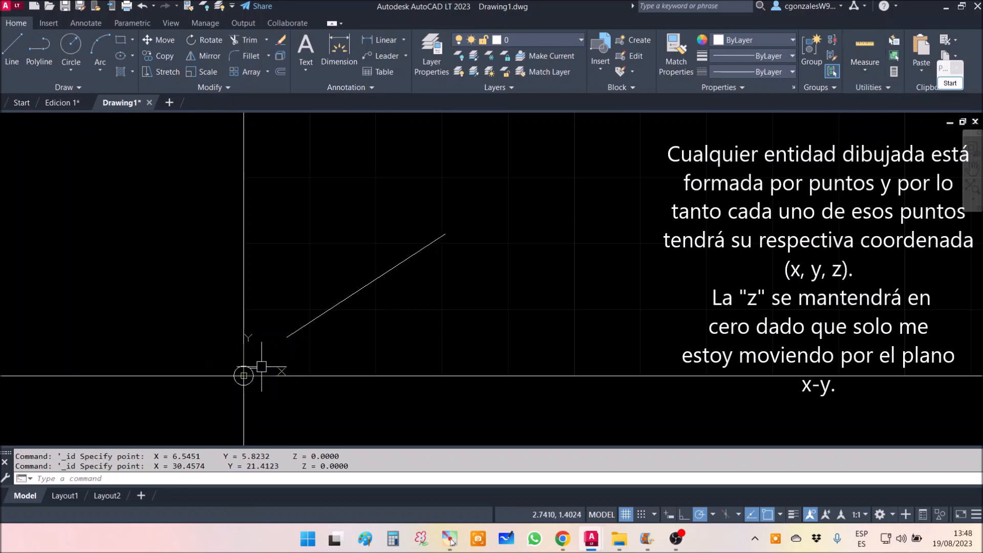
Step: Identify the coordinates of the slanted line's midpoint and of a Nearest-snapped point between the midpoint and upper end
left_click(871, 87)
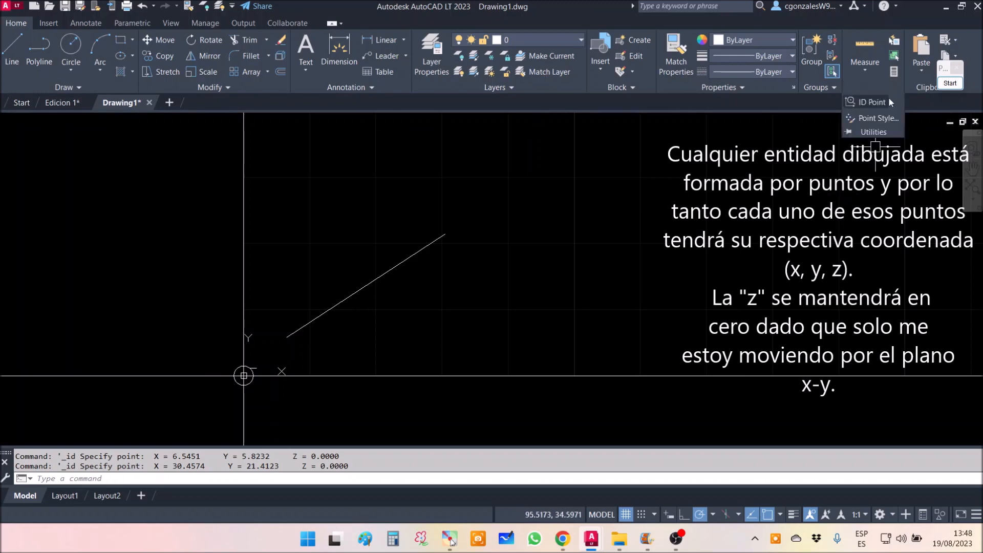
left_click(883, 104)
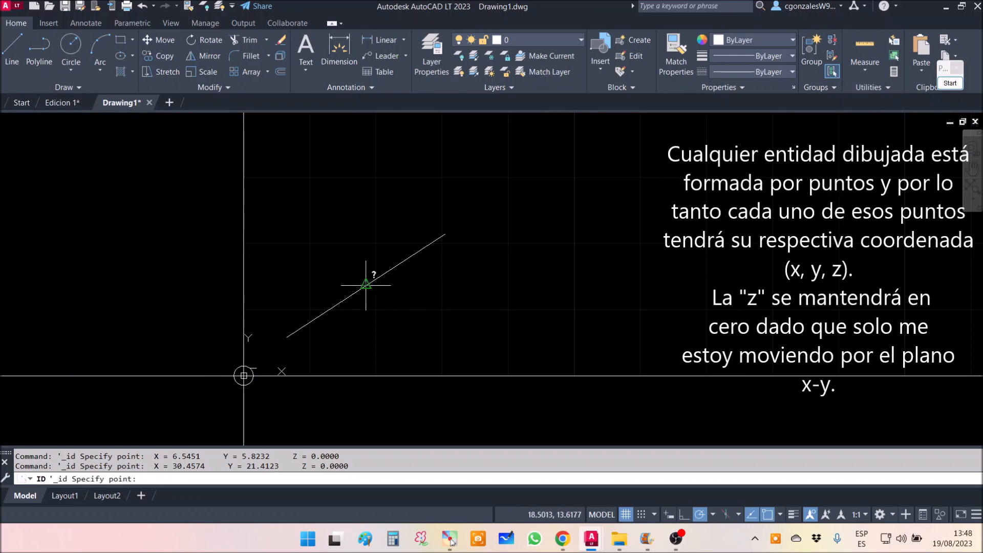
left_click(366, 285)
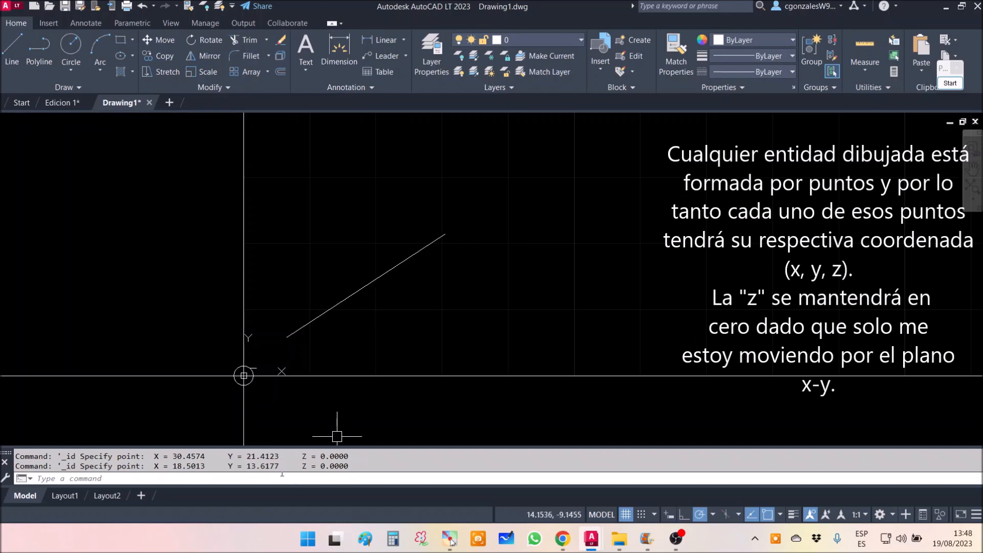
left_click(878, 84)
left_click(849, 104)
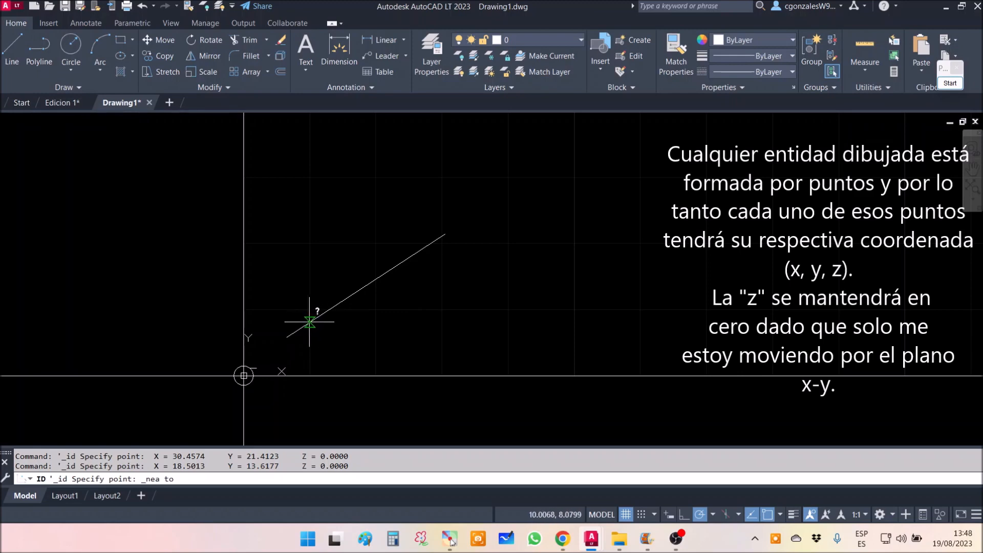
left_click(383, 274)
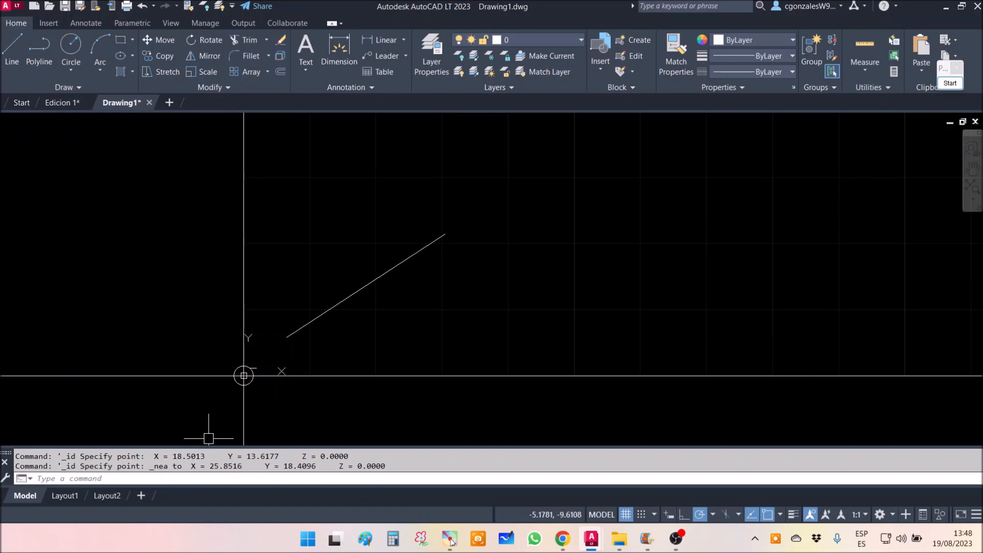
key("Escape")
middle_click_drag(200, 248, 210, 277)
scroll(206, 277, "down", 2)
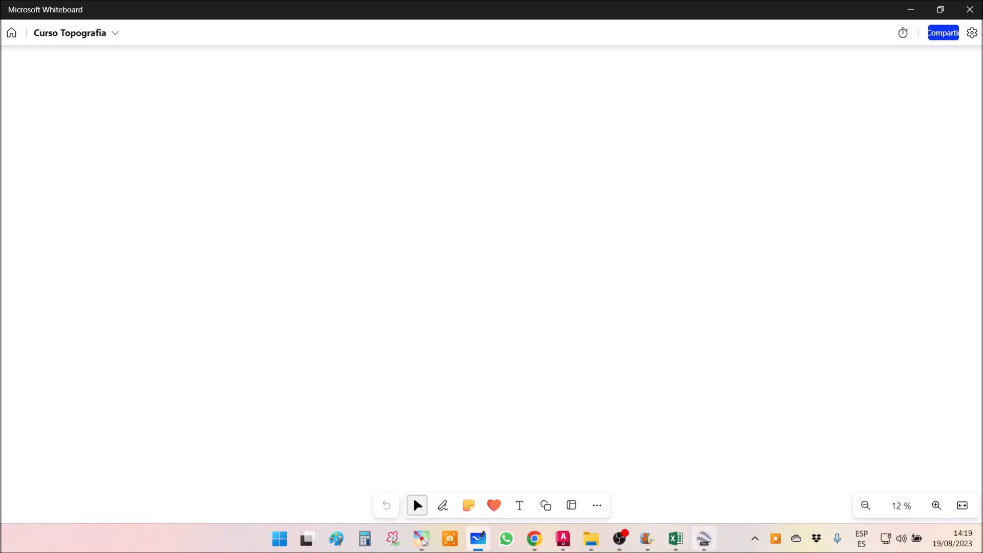
Step: Switch to Google Earth Pro and view the example terrain with vertices A to E and its surroundings
left_click(707, 544)
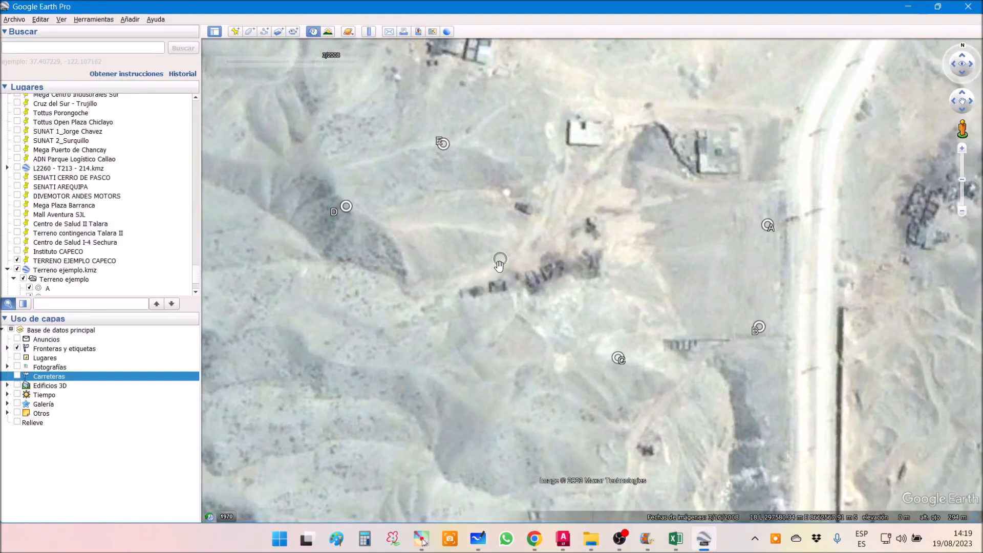
scroll(498, 267, "down", 3)
scroll(497, 268, "up", 2)
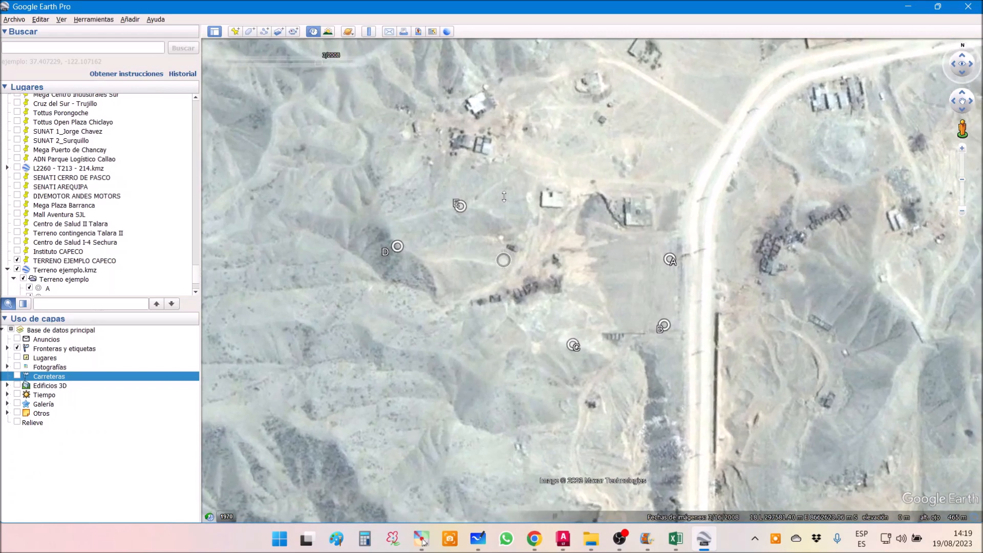
left_click_drag(433, 150, 440, 175)
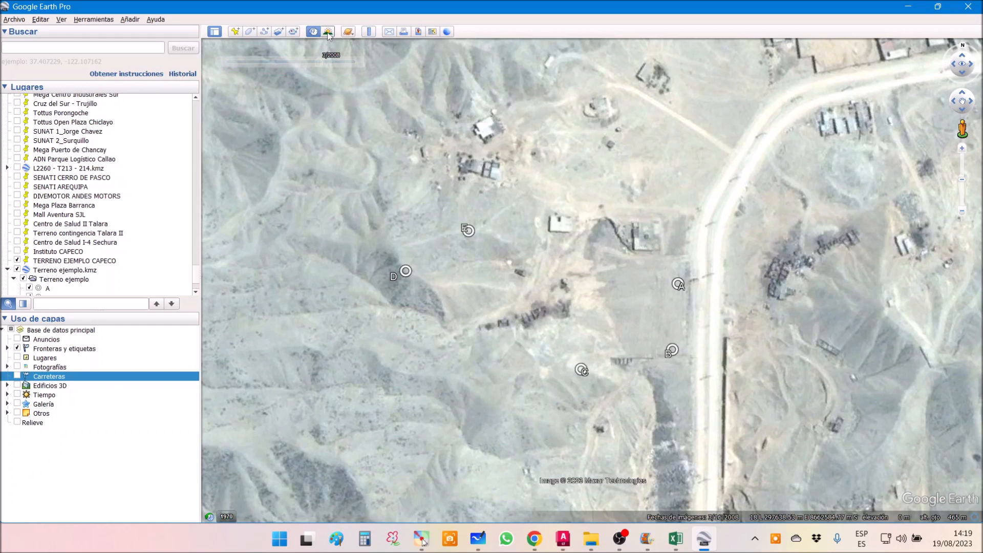
Step: Outline the example terrain around vertices A to E with a new closed polygon, and discard the polygon
left_click(250, 32)
left_click(466, 187)
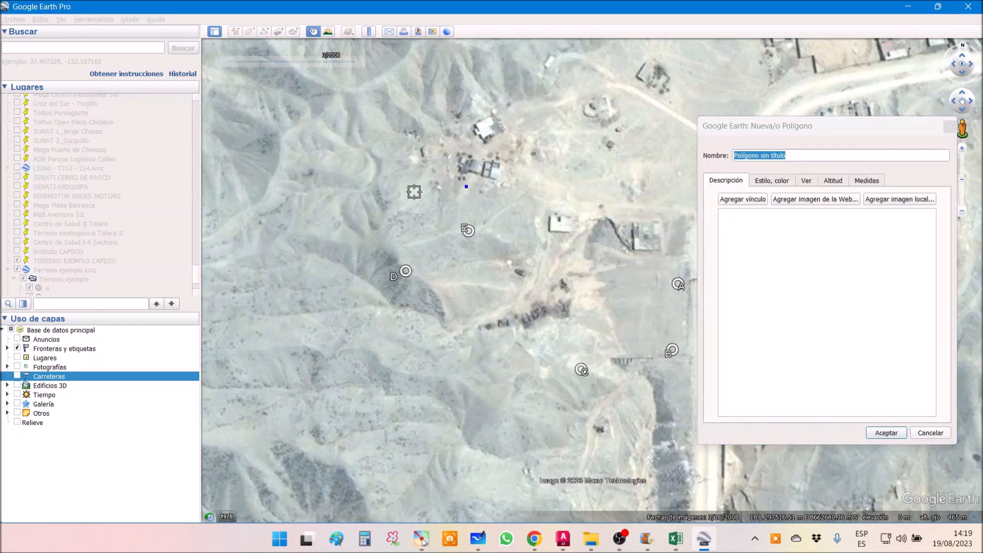
left_click(380, 232)
left_click(369, 267)
left_click(389, 306)
left_click(441, 325)
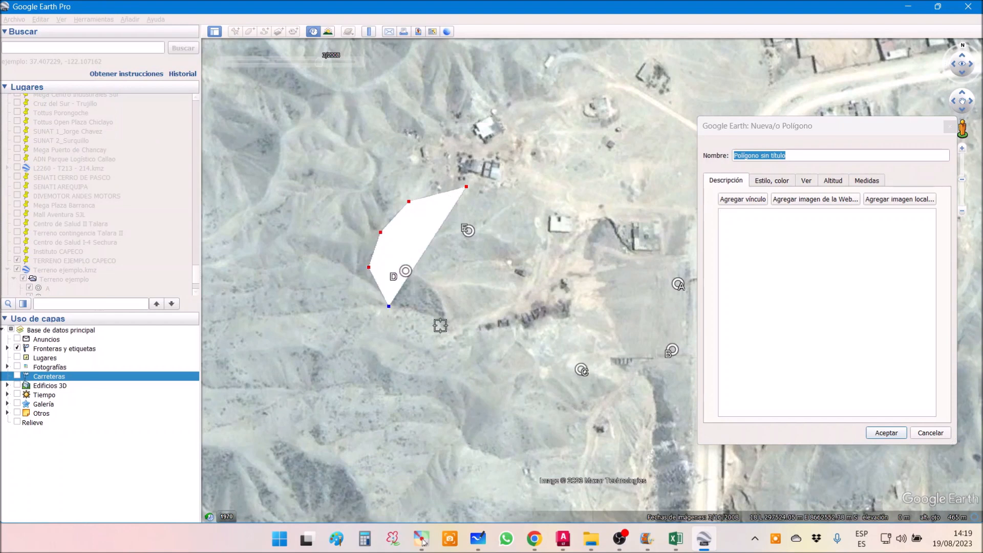
left_click(487, 357)
left_click(538, 371)
left_click(567, 384)
left_click(617, 383)
left_click(655, 385)
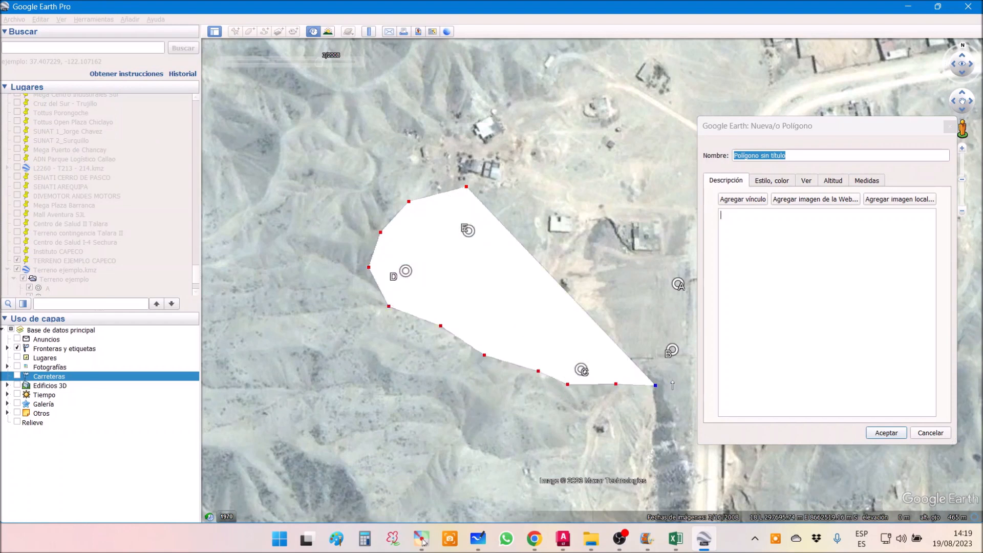
left_click(674, 380)
left_click(688, 361)
left_click_drag(755, 132, 896, 133)
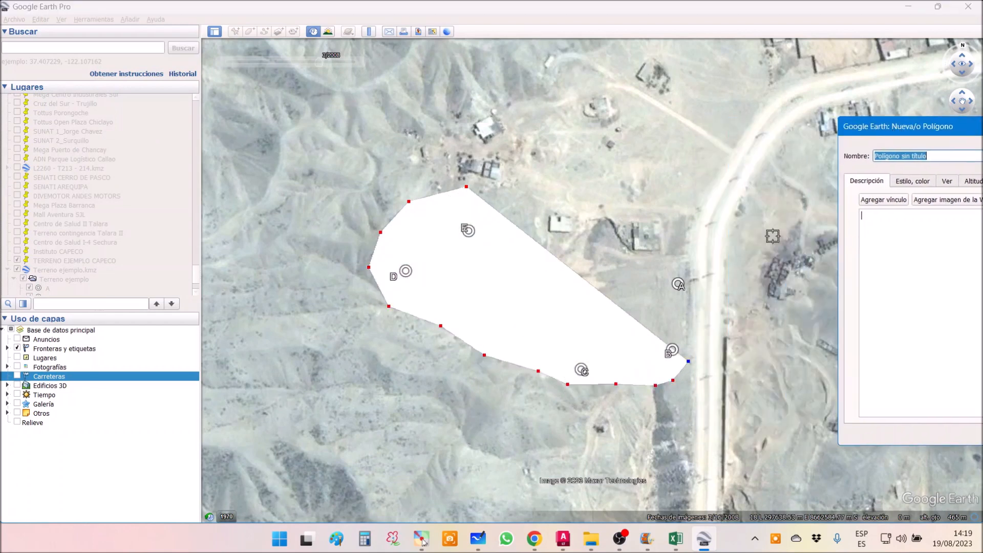
left_click(703, 303)
left_click(698, 247)
left_click(684, 232)
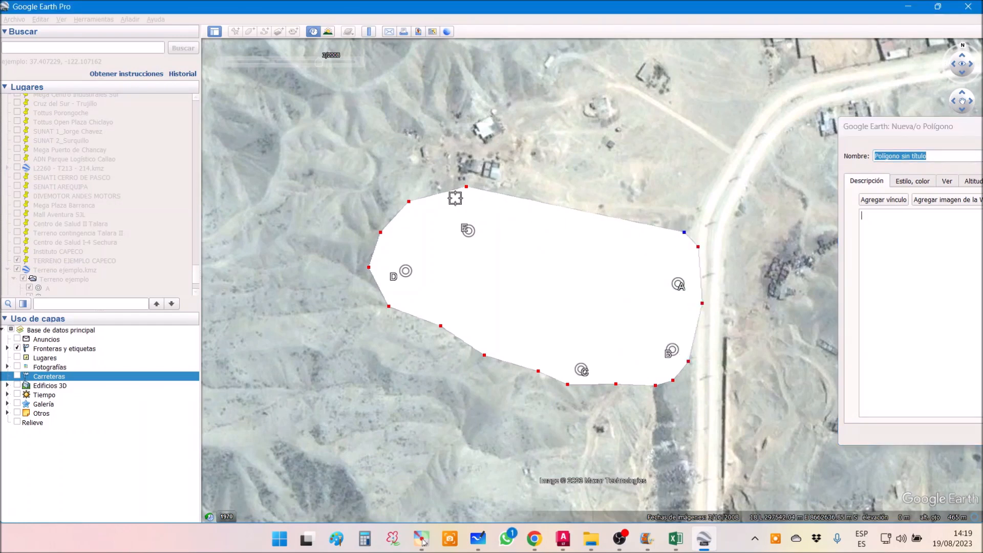
left_click_drag(887, 128, 882, 128)
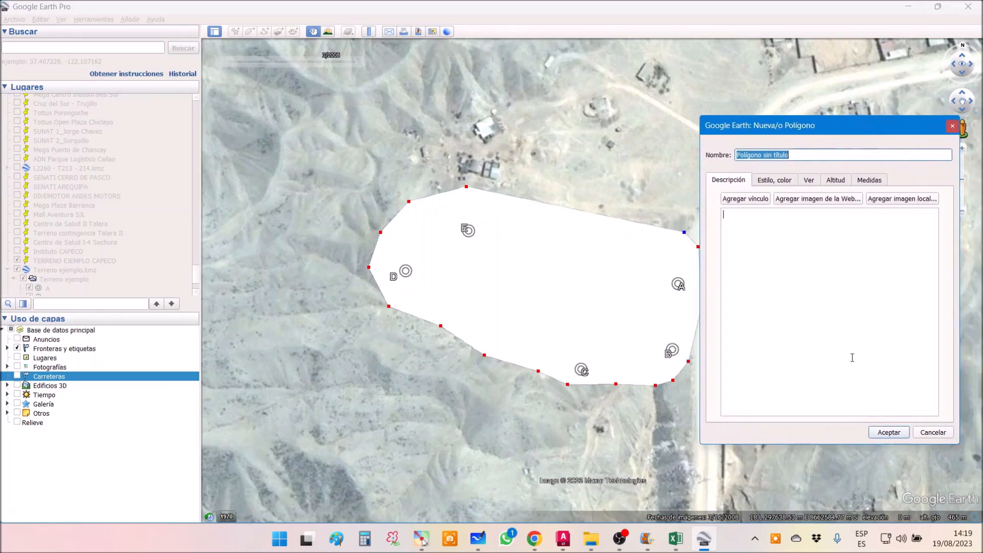
left_click(927, 433)
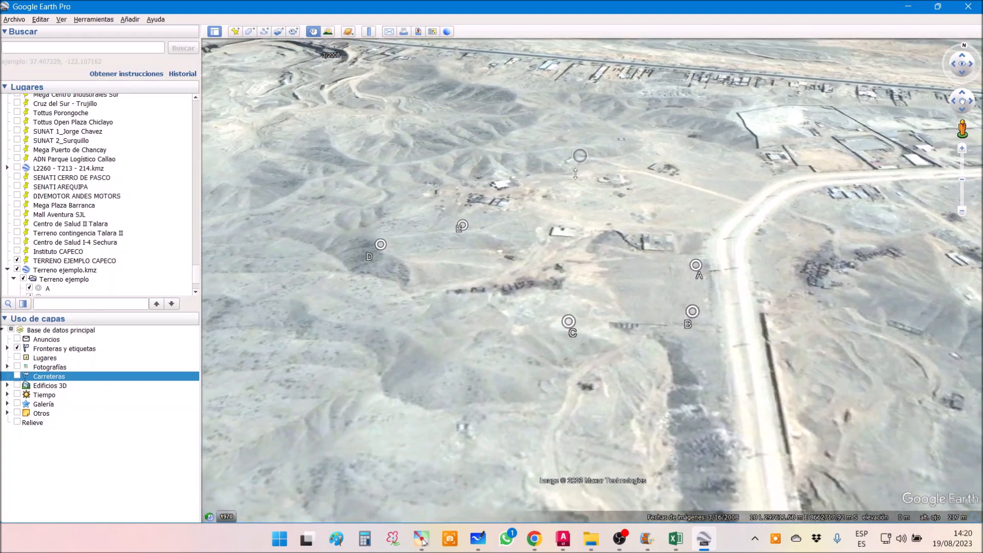
Step: Mark scattered survey points across the example terrain between vertices A to E with red dots, using the on-screen annotation pen
middle_click_drag(576, 174, 562, 183)
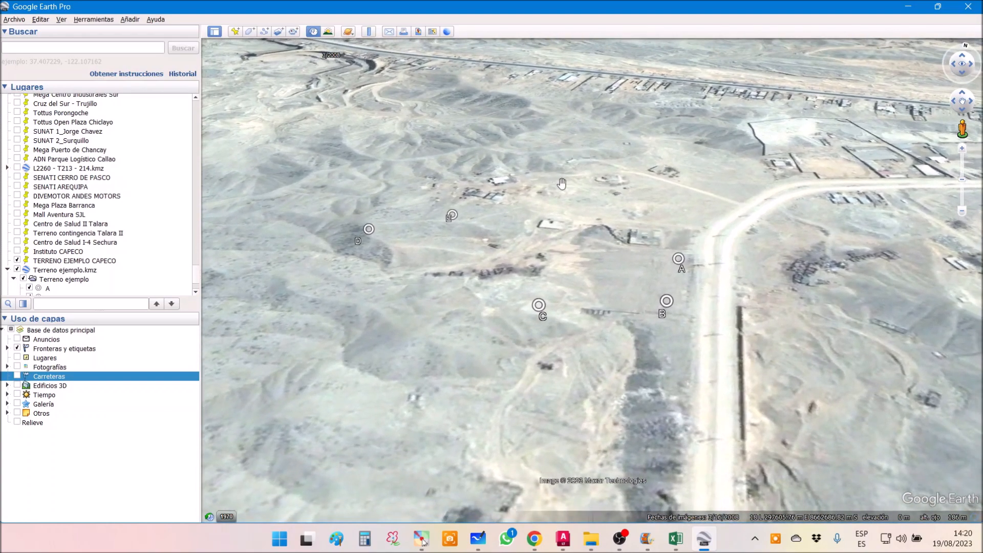
scroll(562, 183, "up", 2)
middle_click_drag(557, 220, 577, 138)
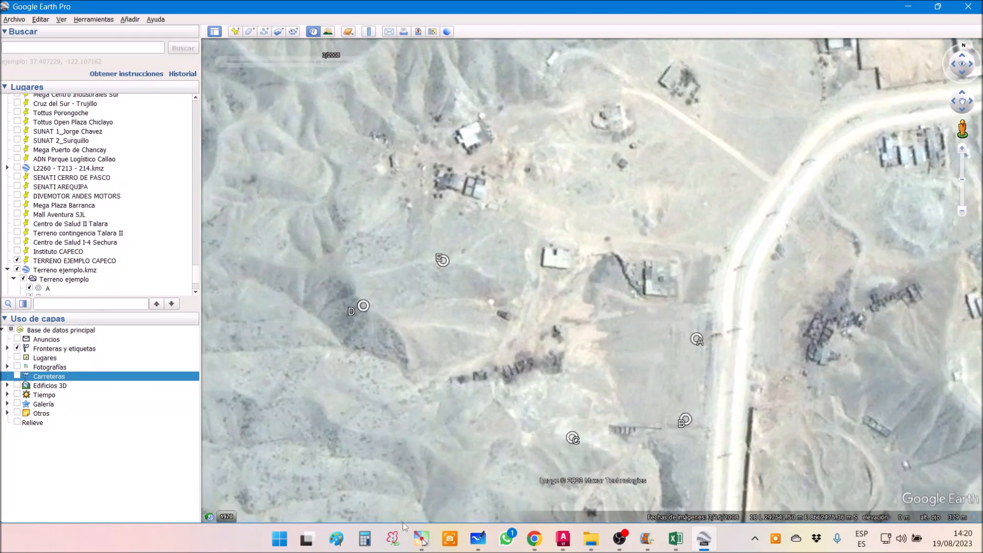
left_click(421, 538)
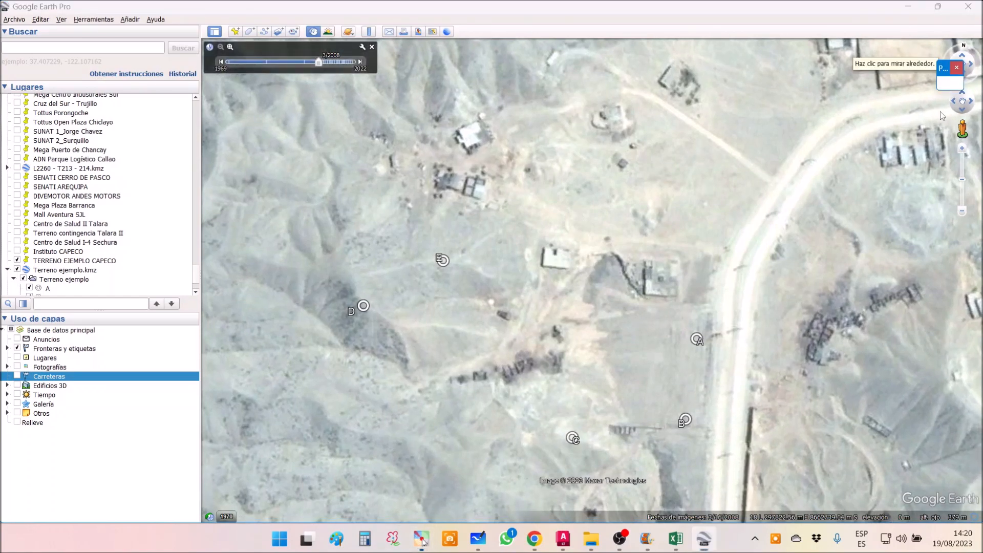
left_click(951, 83)
left_click(381, 295)
left_click(388, 313)
left_click(421, 332)
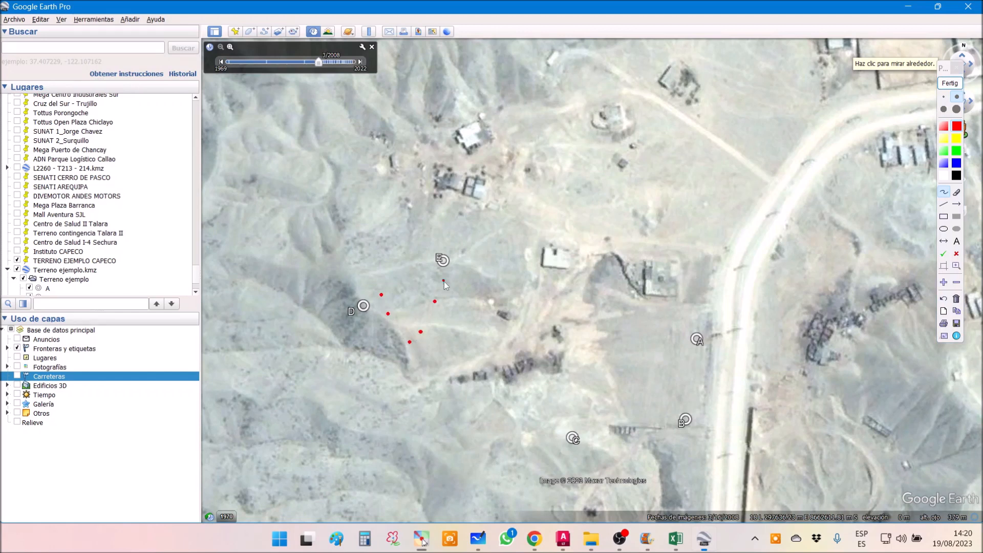
left_click(453, 376)
left_click(467, 371)
left_click(484, 341)
left_click(520, 413)
left_click(534, 388)
left_click(540, 337)
left_click(540, 317)
left_click(551, 293)
left_click(563, 349)
left_click(558, 381)
left_click(557, 402)
left_click(584, 405)
left_click(587, 385)
left_click(591, 352)
left_click(600, 303)
left_click(605, 286)
left_click(641, 398)
left_click(644, 366)
left_click(649, 349)
left_click(659, 322)
left_click(660, 318)
left_click(692, 305)
left_click(688, 320)
left_click(685, 335)
Step: Mark vertices D, E, C, B and A with red dots and end the on-screen annotation
left_click(363, 306)
left_click(444, 261)
left_click(573, 438)
left_click(686, 419)
left_click(697, 339)
left_click(951, 83)
Step: Switch to the Excel total-station workbook, head the point column with "punto" and copy the neighbouring X header's format onto it
left_click(676, 539)
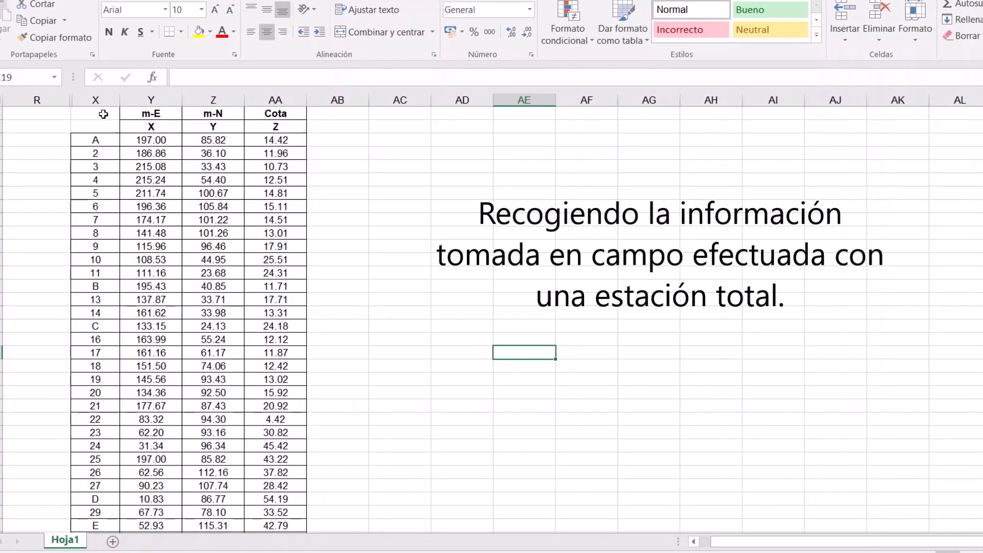
left_click(275, 180)
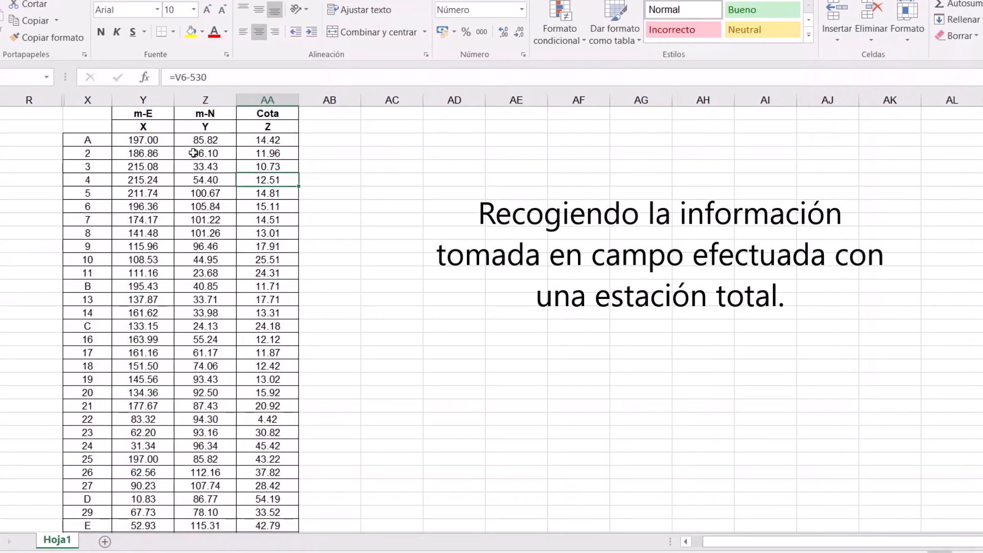
left_click(82, 123)
type("punto")
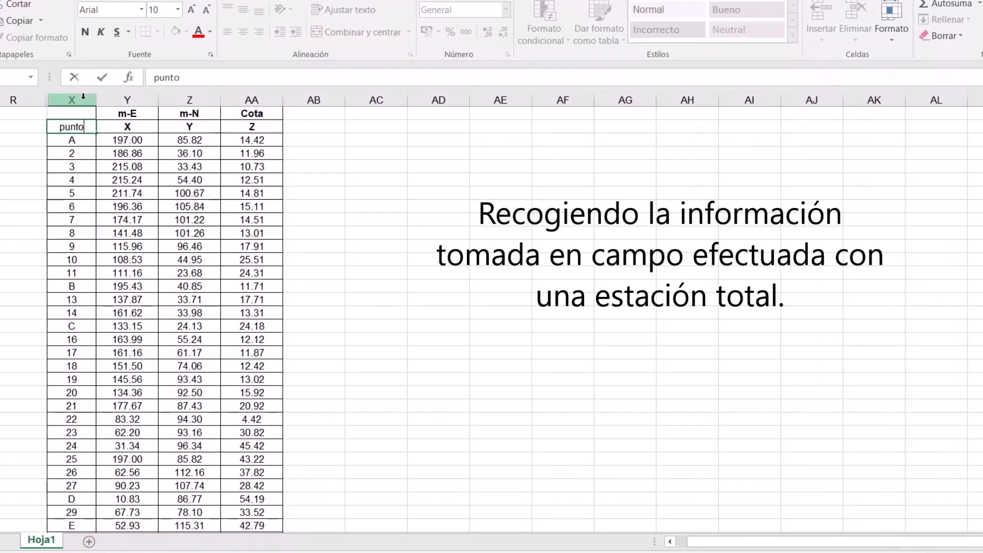
key("Tab")
left_click(30, 37)
left_click(56, 126)
left_click(431, 247)
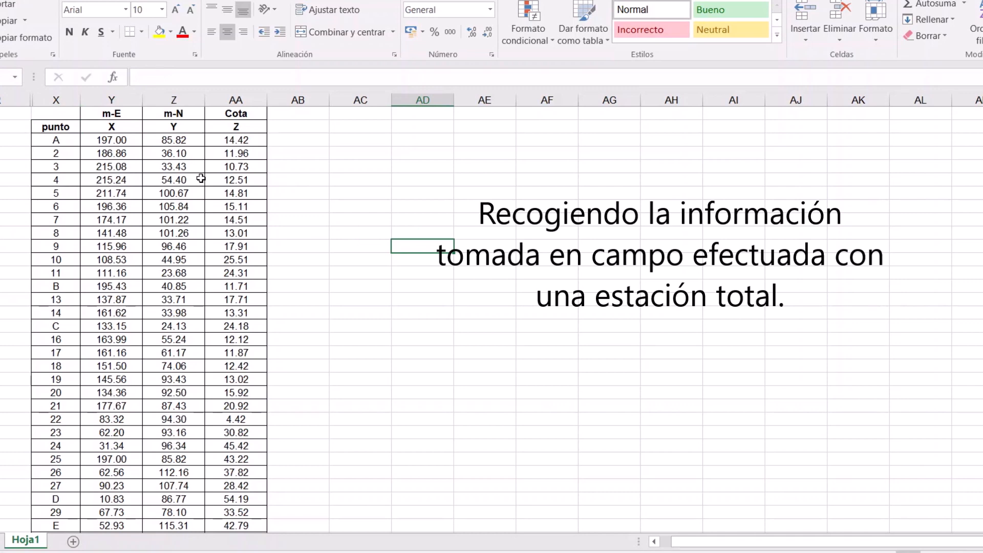
Step: Examine how the m-E, m-N and Cota headers correspond to the X, Y and Z coordinates
left_click(113, 115)
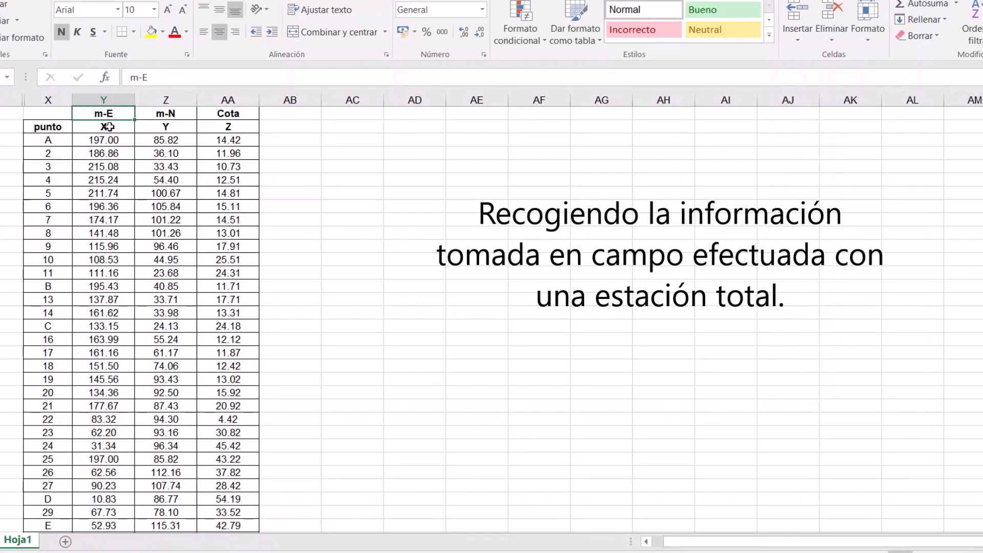
key("Down")
key("Down")
key("Down")
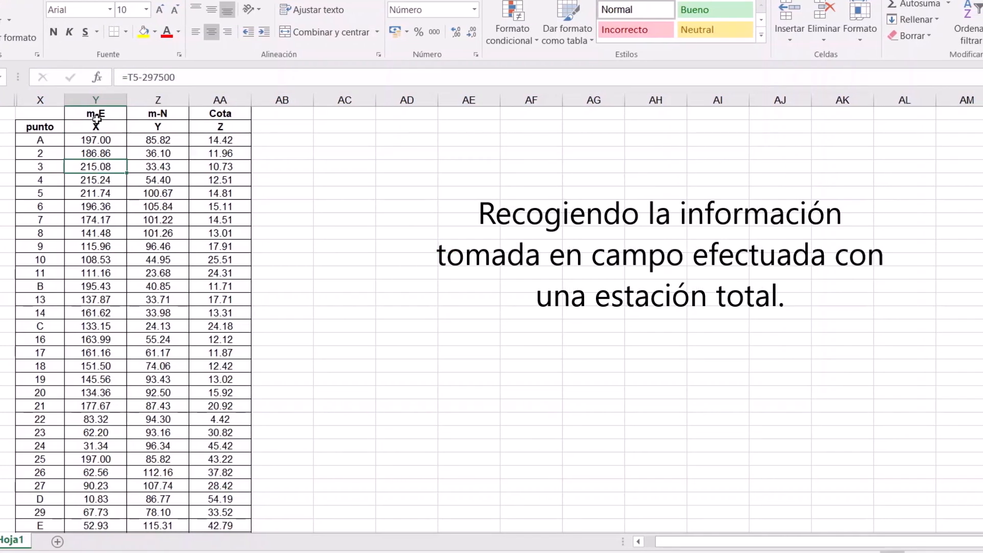
key("Up")
key("Up")
key("Up")
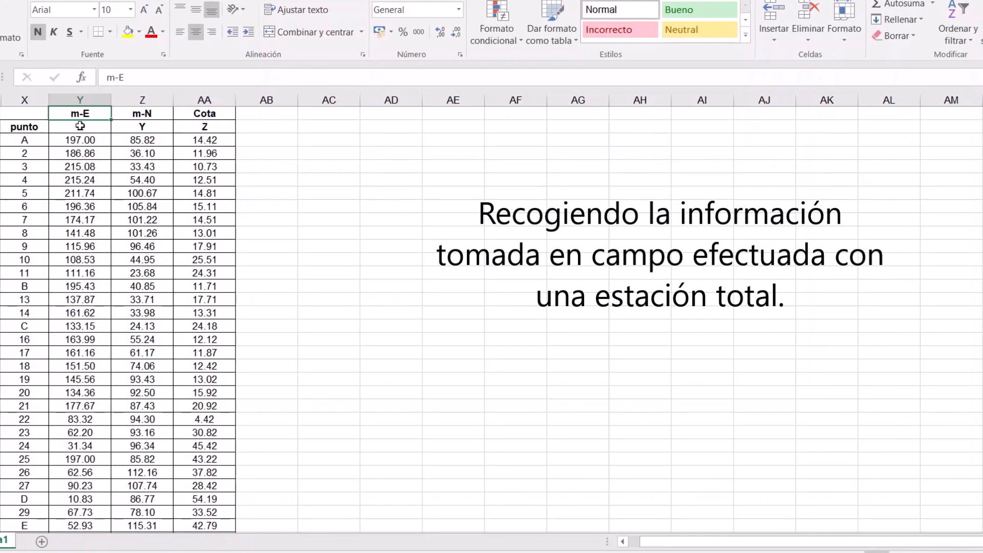
key("Down")
key("Right")
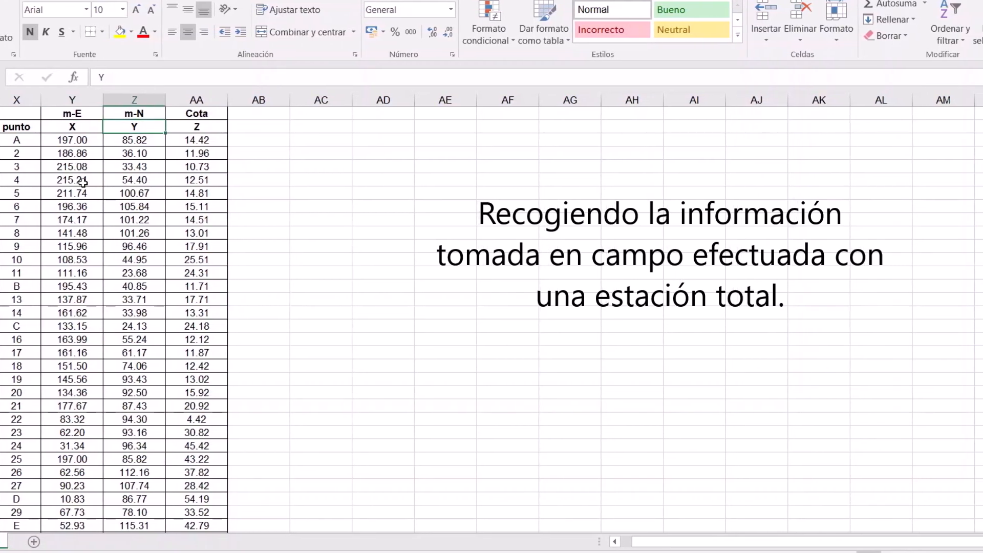
left_click(130, 114)
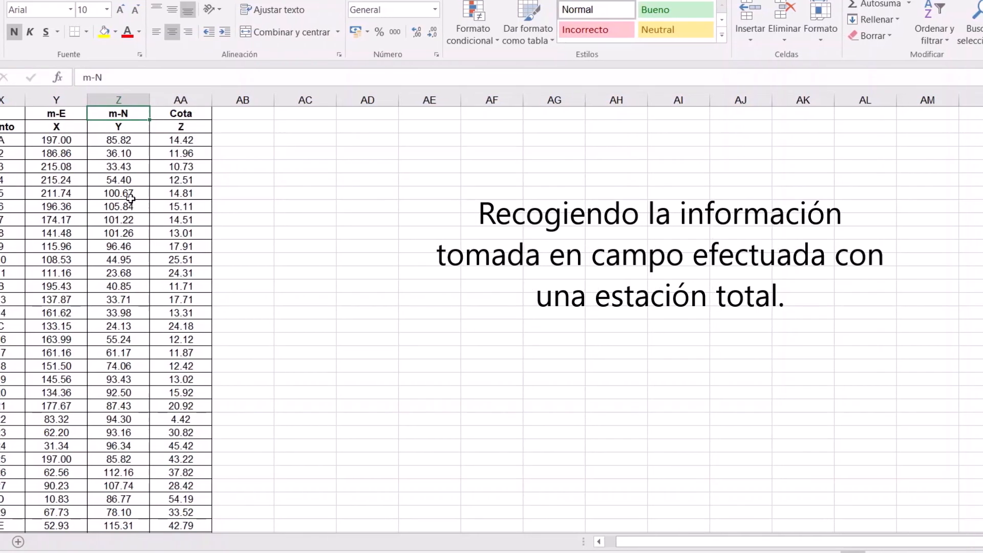
key("Right")
key("Down")
left_click(178, 140)
left_click(178, 127)
left_click(174, 113)
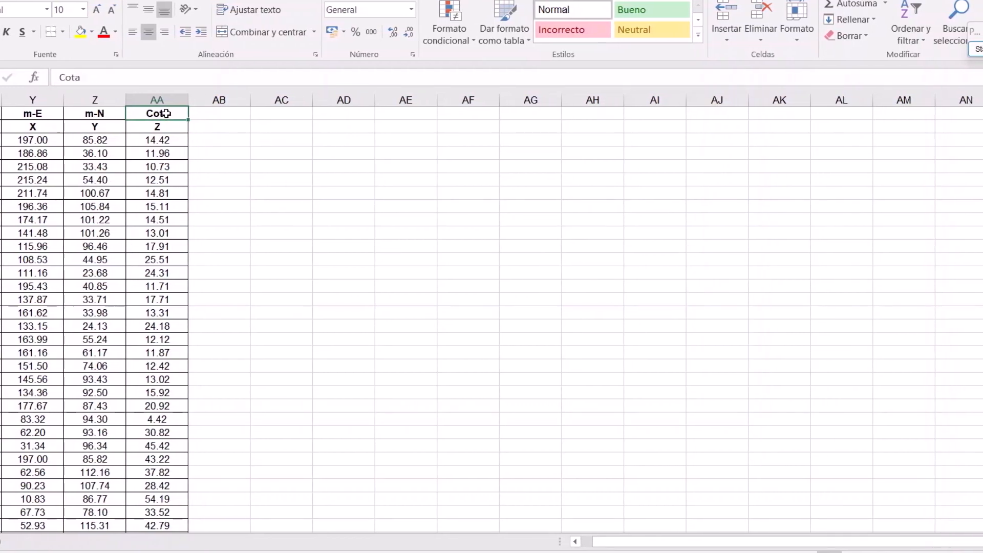
Step: Examine the X, Y and Z coordinate cells of point A
left_click(51, 140)
left_click(103, 139)
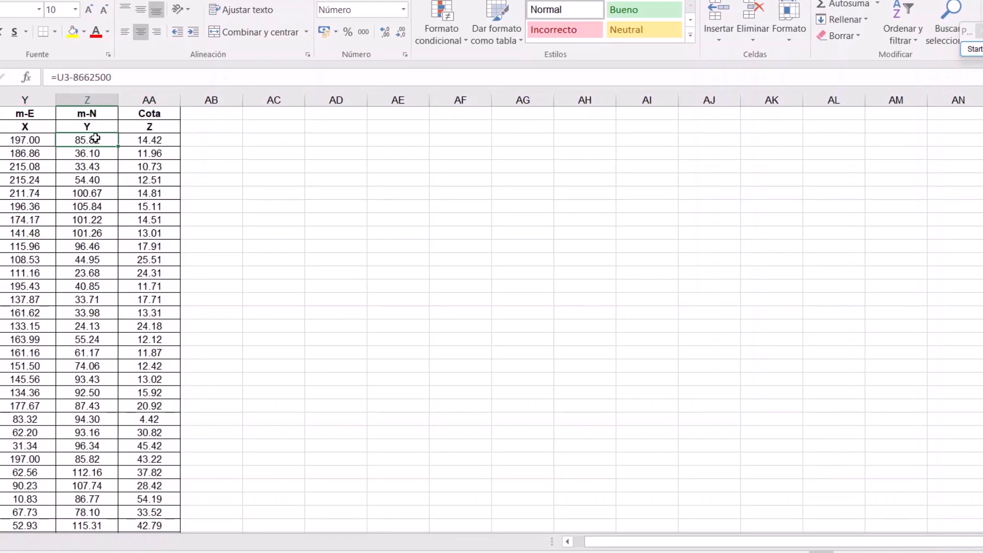
left_click(143, 140)
left_click(37, 142)
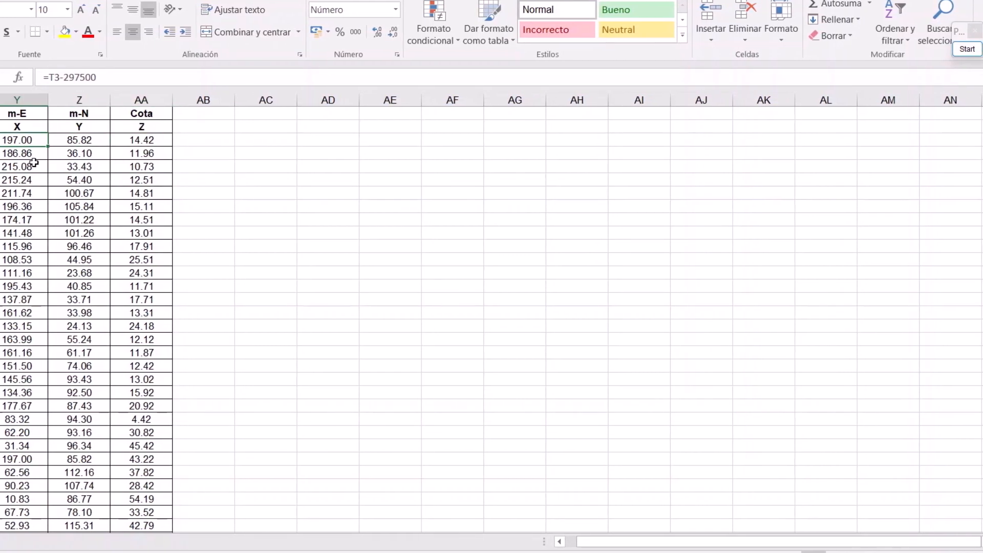
left_click(64, 139)
left_click(25, 140)
left_click(63, 140)
left_click(123, 138)
left_click(53, 139)
left_click(117, 140)
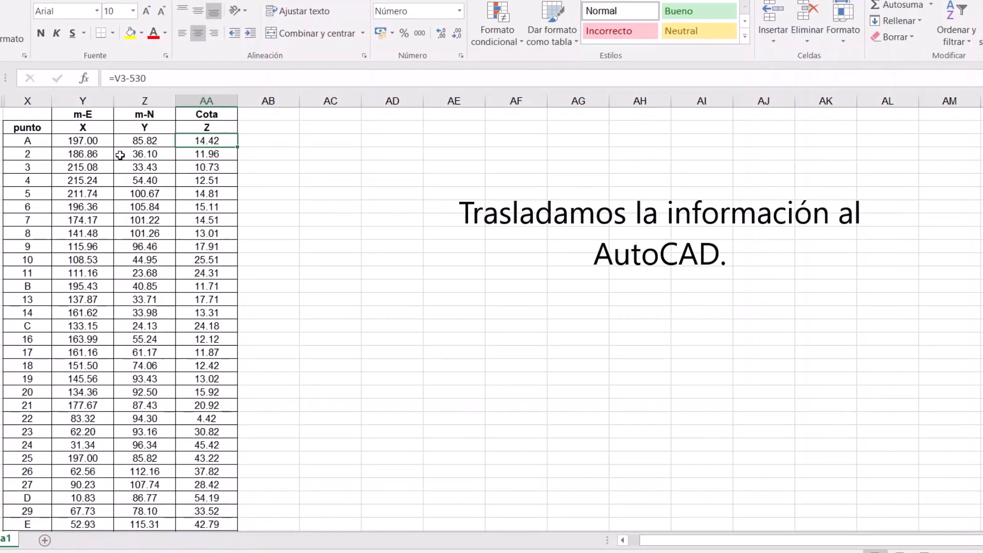
Step: Review the coordinate rows of points A, 2 and 3, and look through the rest of the table down to point 49
left_click_drag(26, 116, 183, 287)
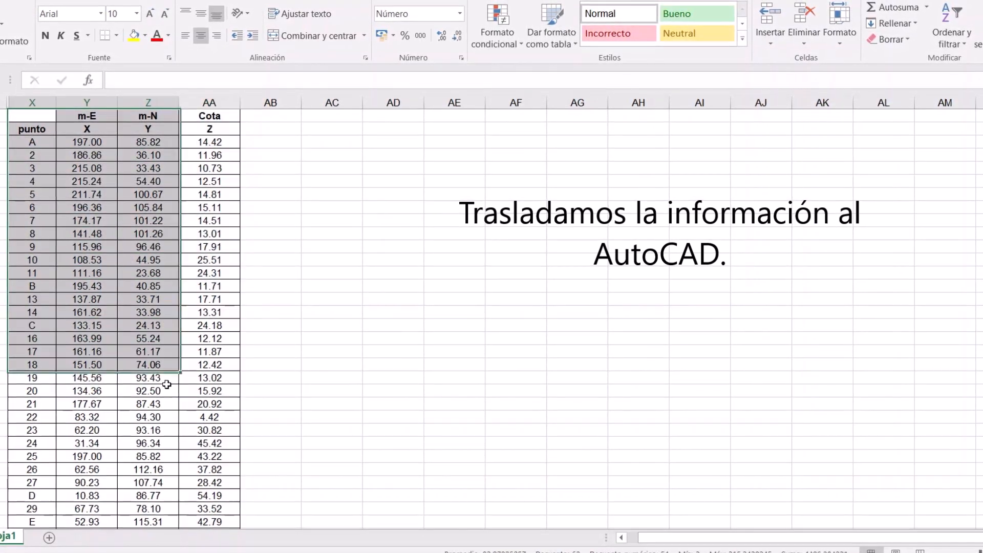
left_click(292, 403)
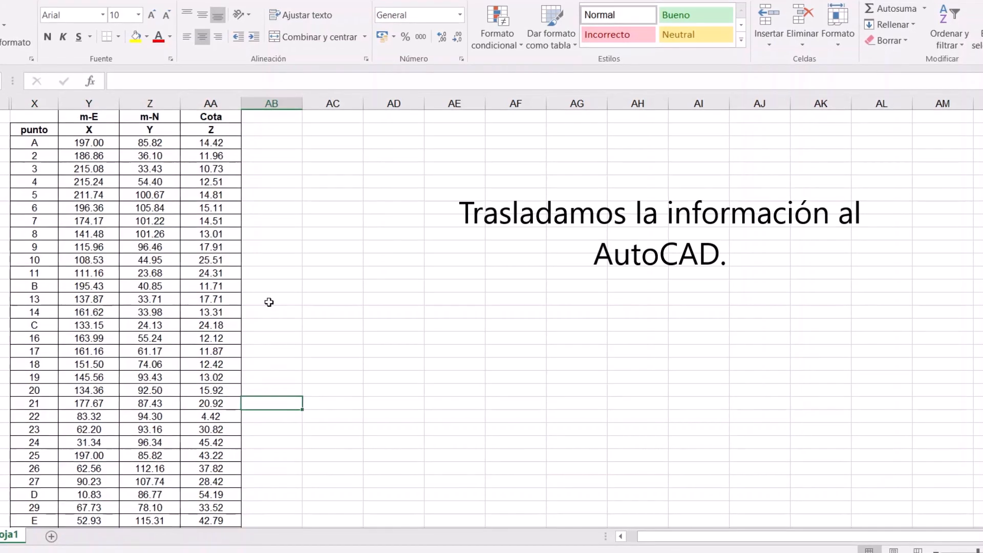
left_click(47, 144)
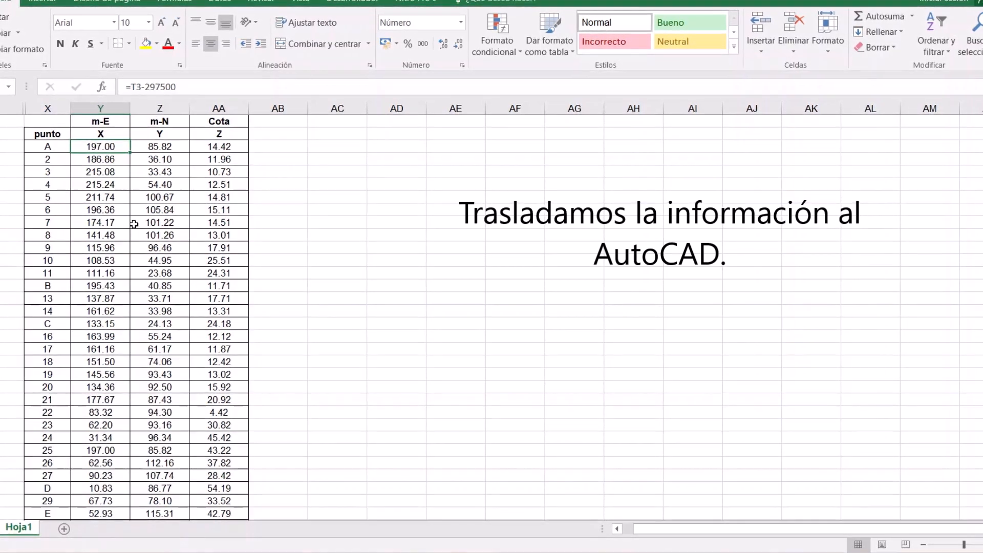
key("Right")
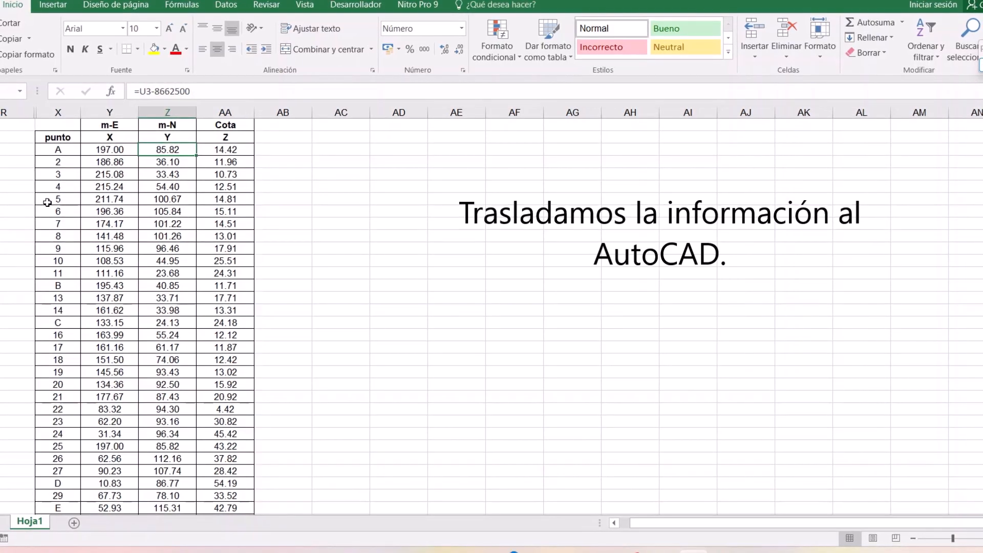
left_click(225, 149)
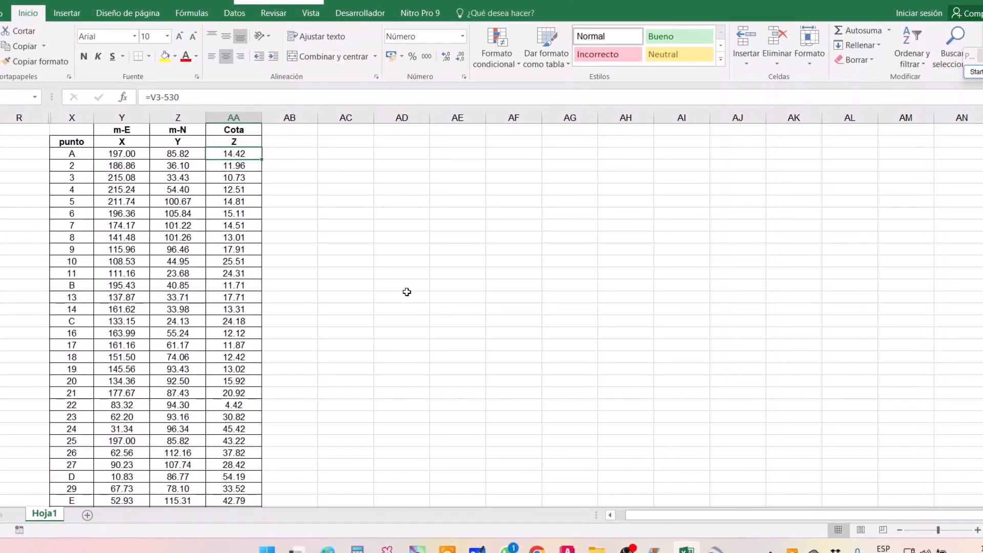
left_click(75, 170)
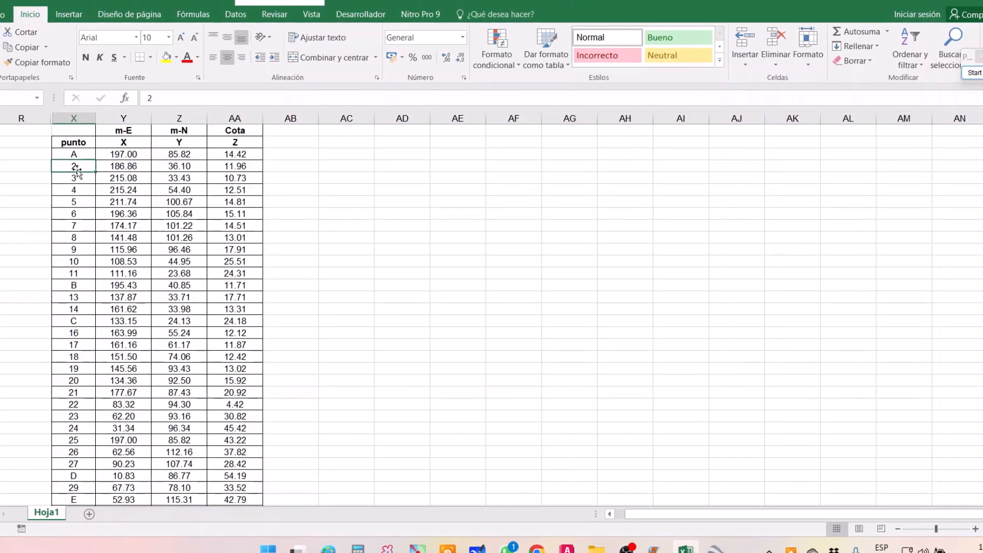
key("Right")
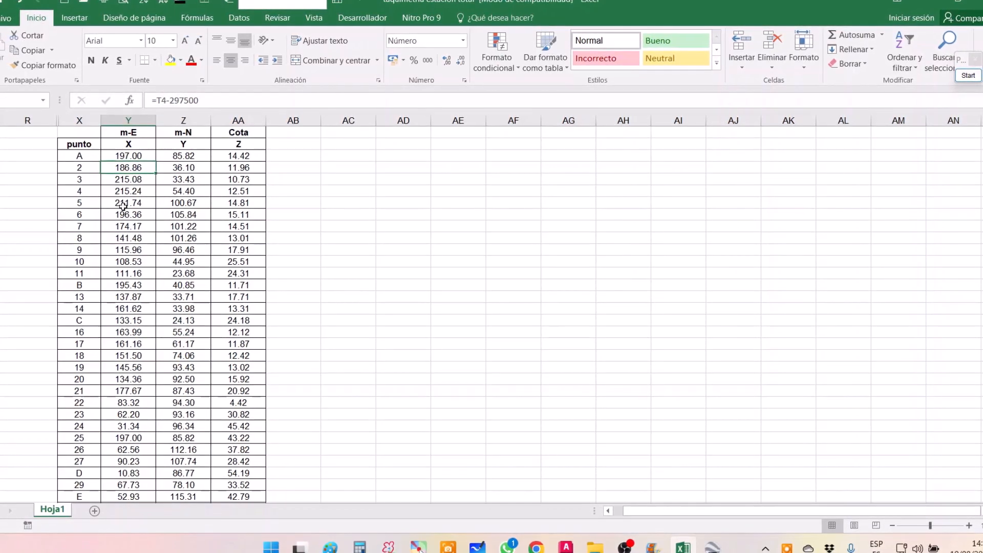
key("Right")
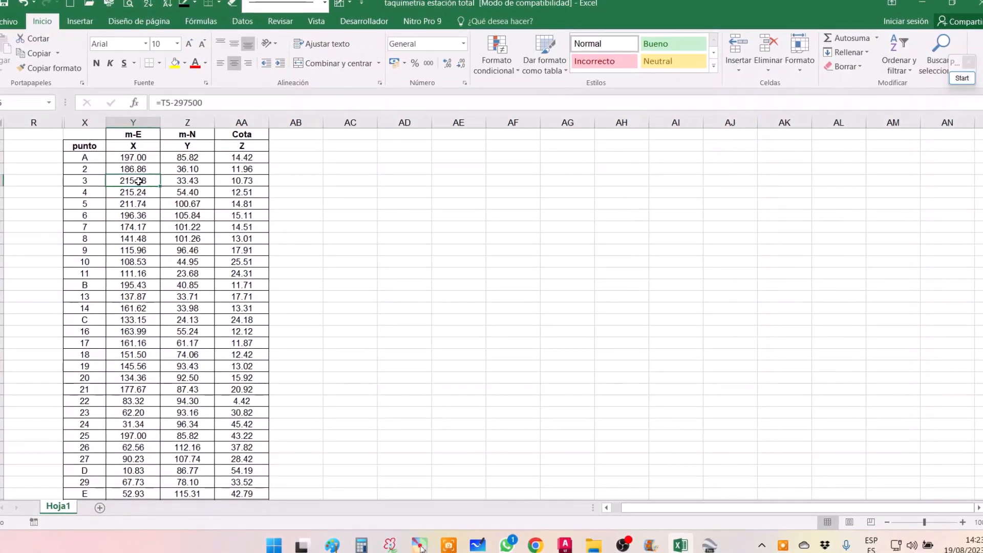
left_click(195, 180)
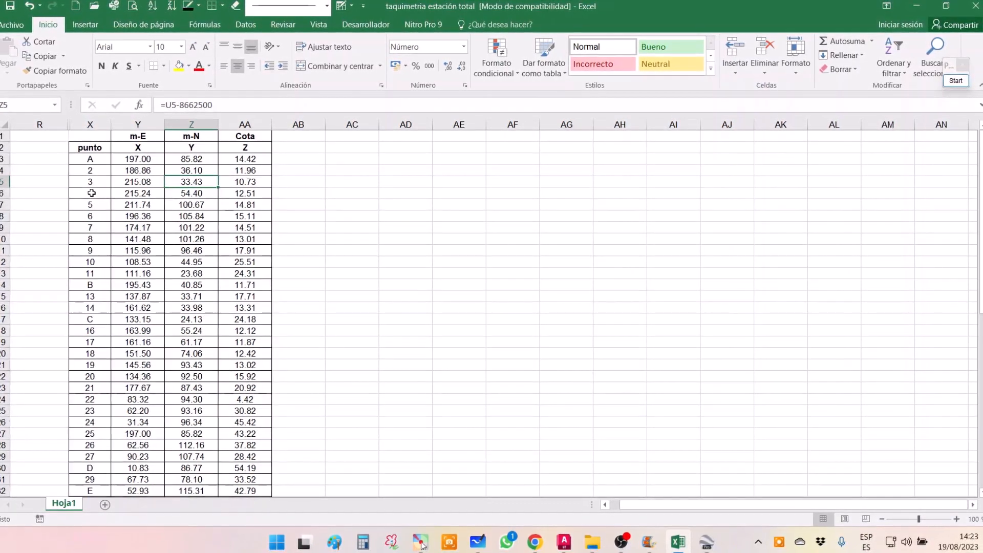
left_click(92, 160)
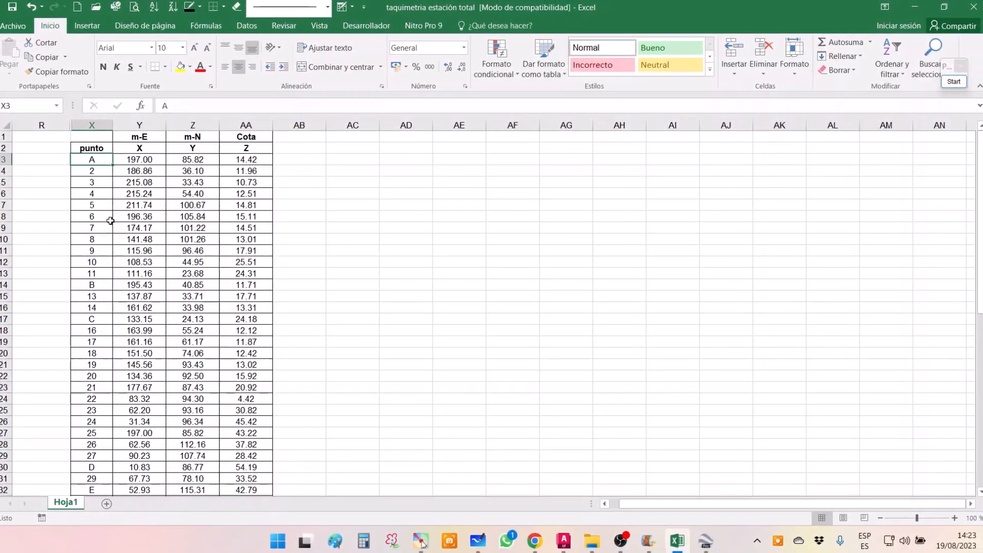
scroll(115, 196, "down", 8)
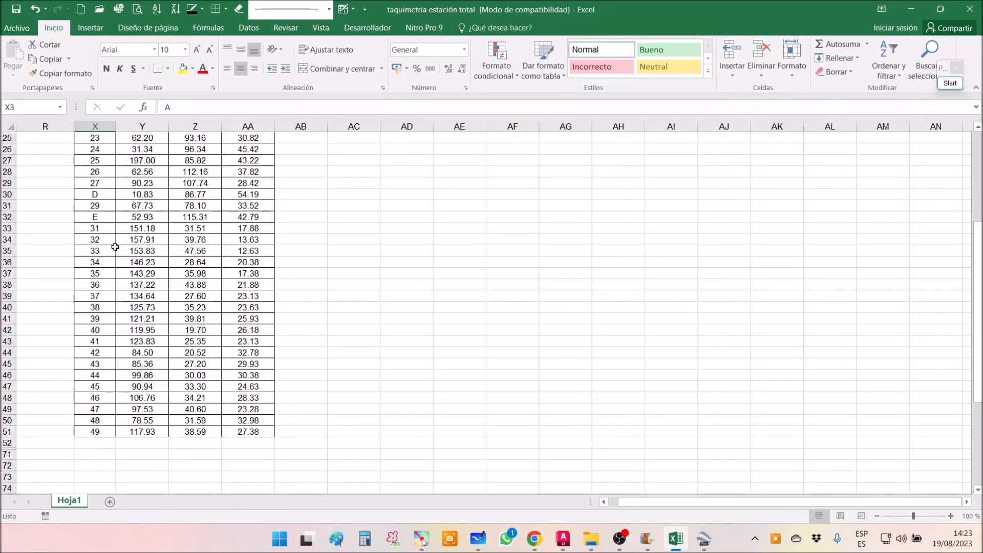
Step: Review the coordinate table's extent, from the m-E, m-N and Cota headers down to the row of point 49
scroll(115, 247, "up", 8)
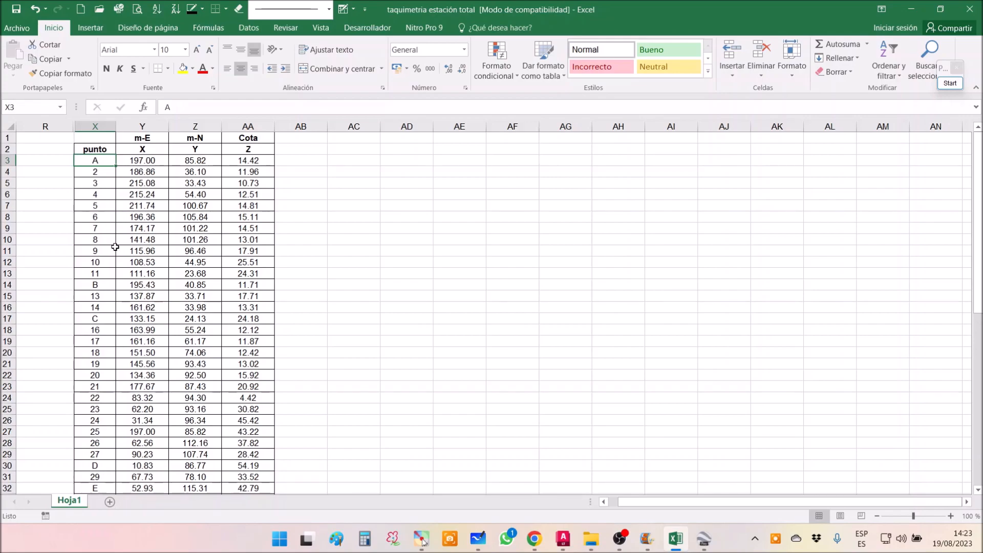
left_click(406, 274)
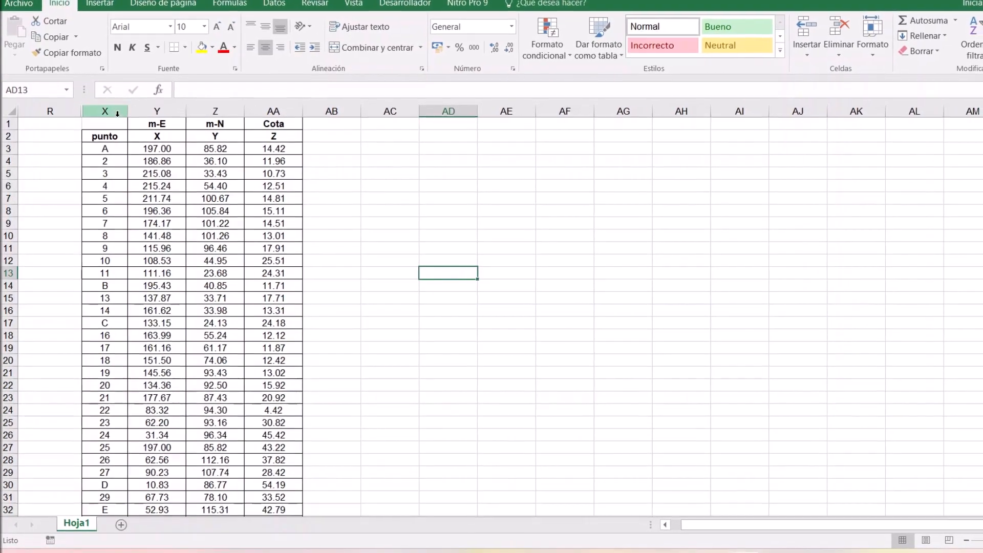
left_click_drag(105, 125, 253, 212)
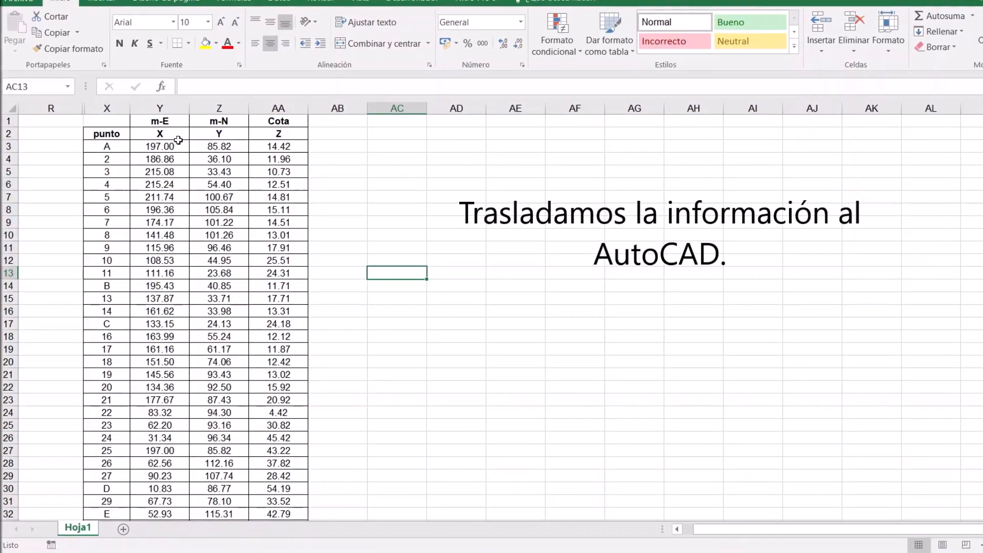
left_click_drag(112, 125, 254, 536)
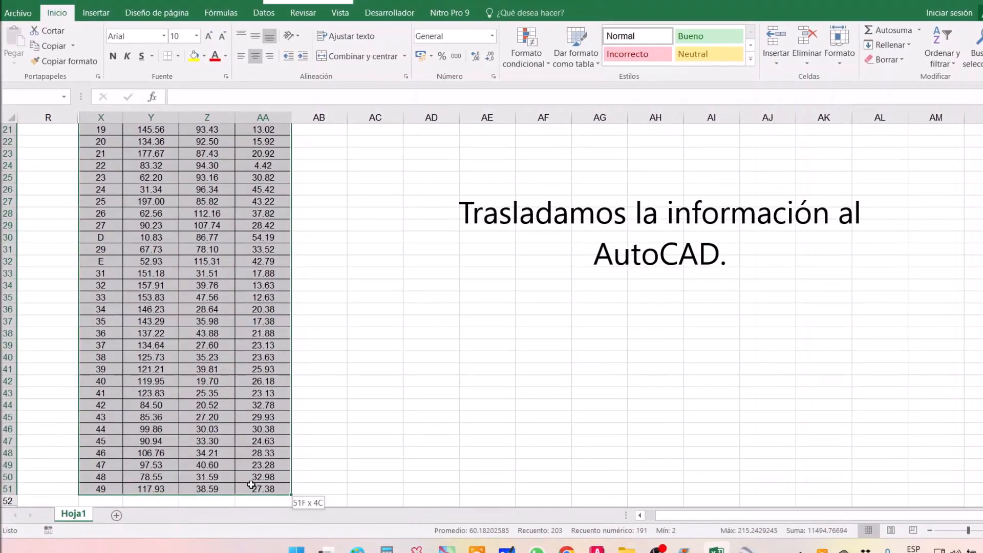
scroll(246, 409, "up", 7)
left_click(342, 344)
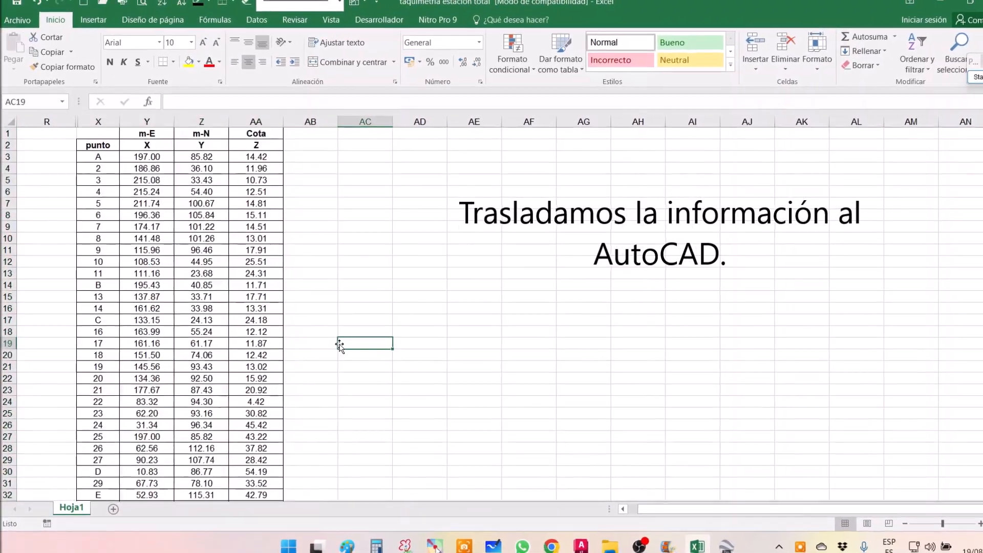
left_click(421, 297)
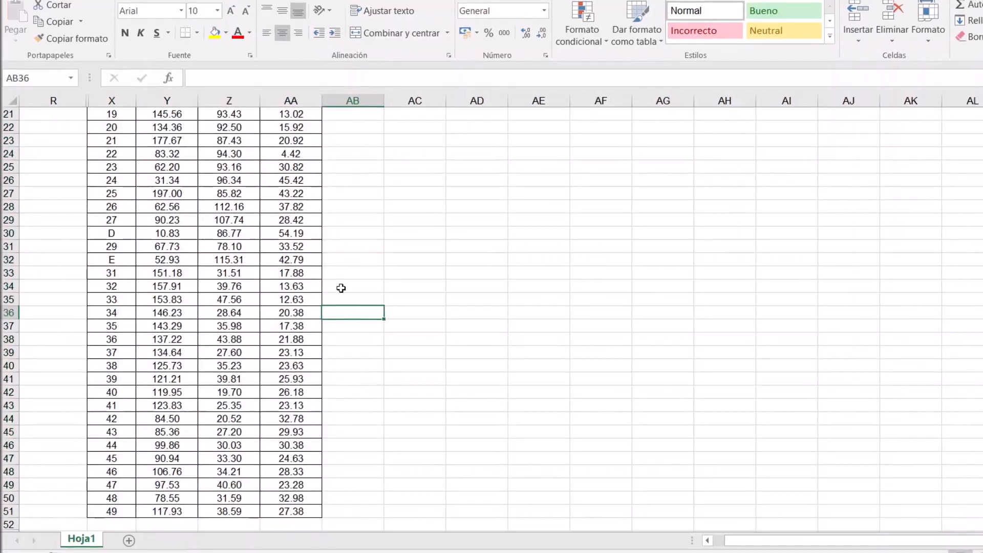
Step: Copy the whole coordinate table in columns X to AA, headers through point 49, and switch to AutoCAD
scroll(341, 288, "up", 7)
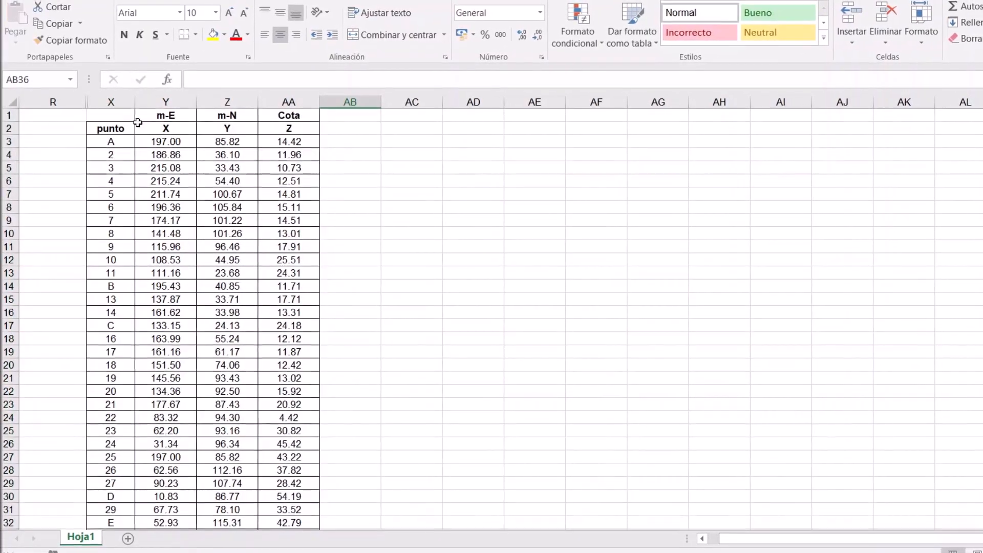
left_click_drag(283, 548, 281, 508)
key("ctrl+c")
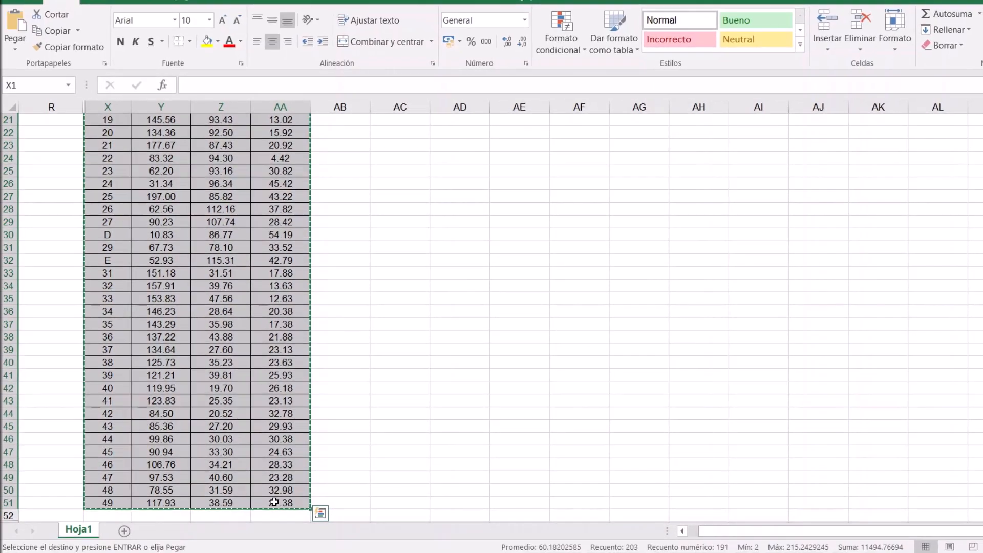
mouse_move(610, 547)
left_click(559, 495)
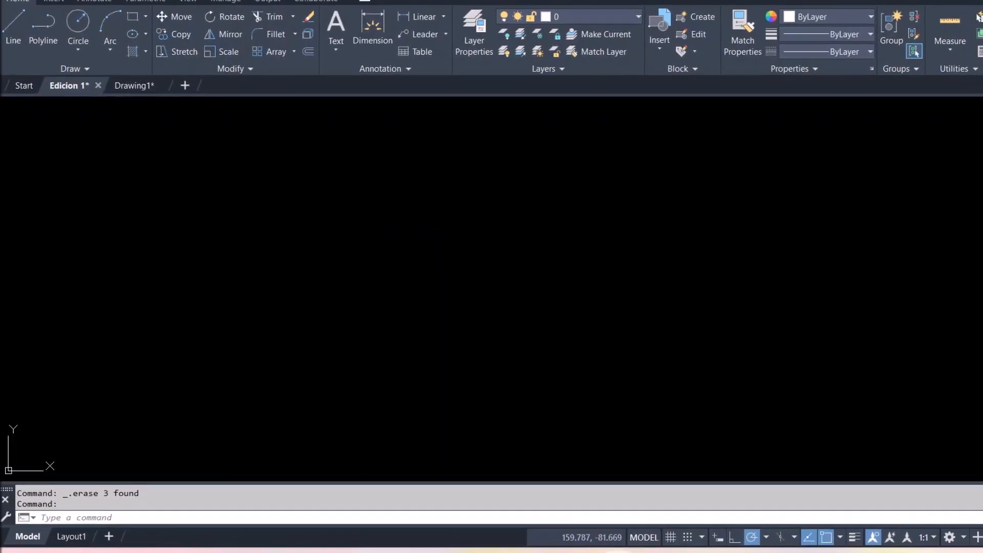
Step: Paste the copied table into the Edicion 1 drawing as a spreadsheet object, with the grid turned on
key("ctrl+v")
key("F7")
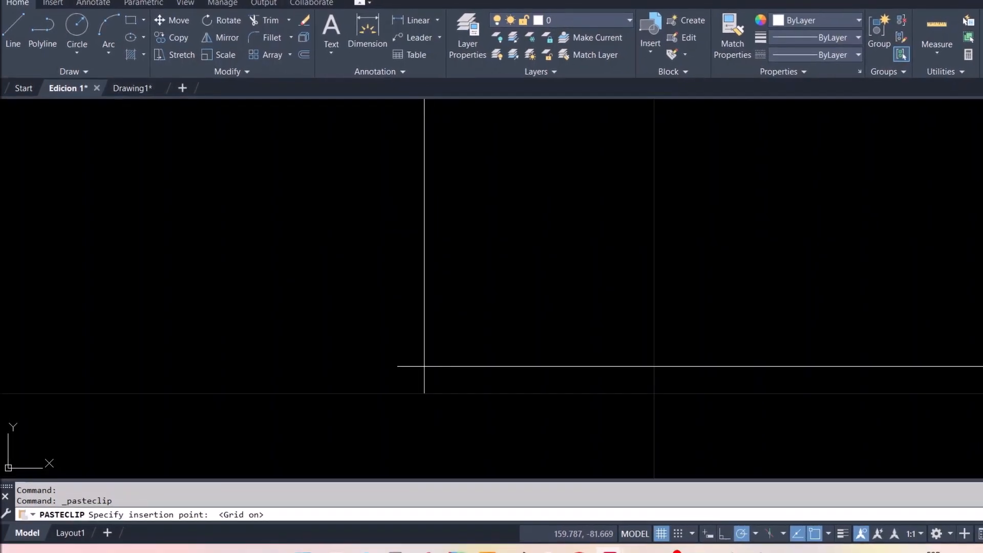
left_click(428, 345)
left_click(558, 315)
left_click(506, 314)
left_click(476, 304)
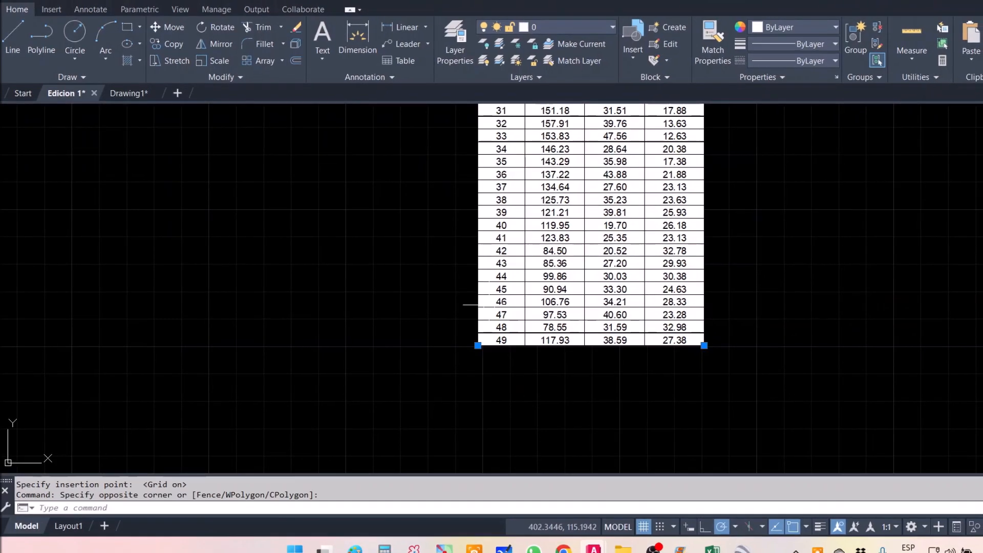
Step: Try to stretch the pasted spreadsheet object by its lower-left corner grip
left_click(478, 349)
scroll(478, 352, "down", 5)
left_click(479, 350)
scroll(517, 145, "down", 4)
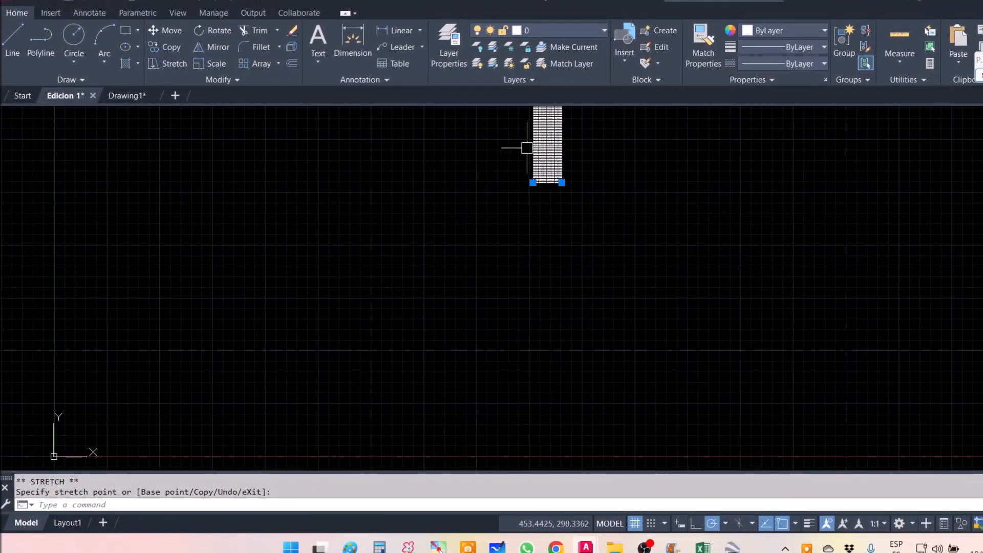
key("Escape")
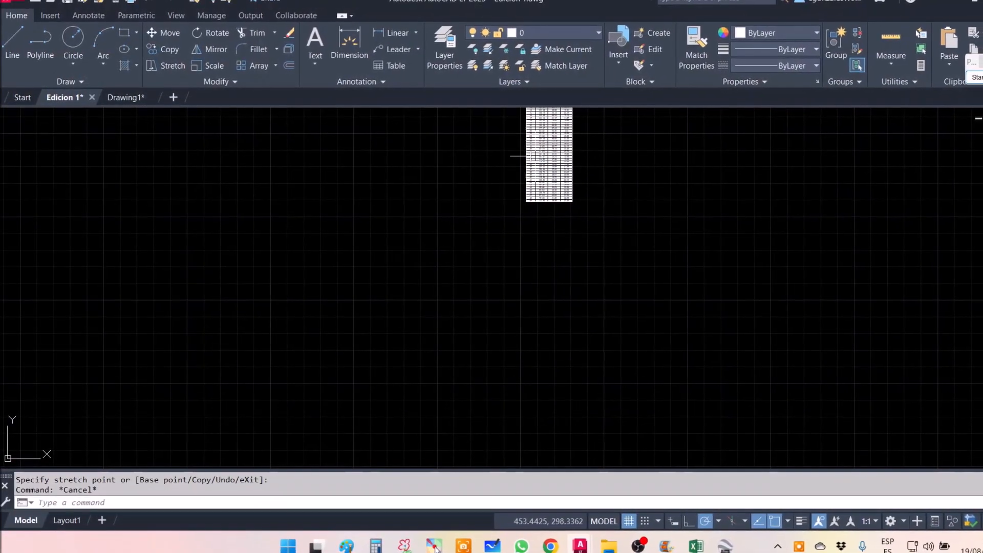
middle_click_drag(536, 156, 516, 235)
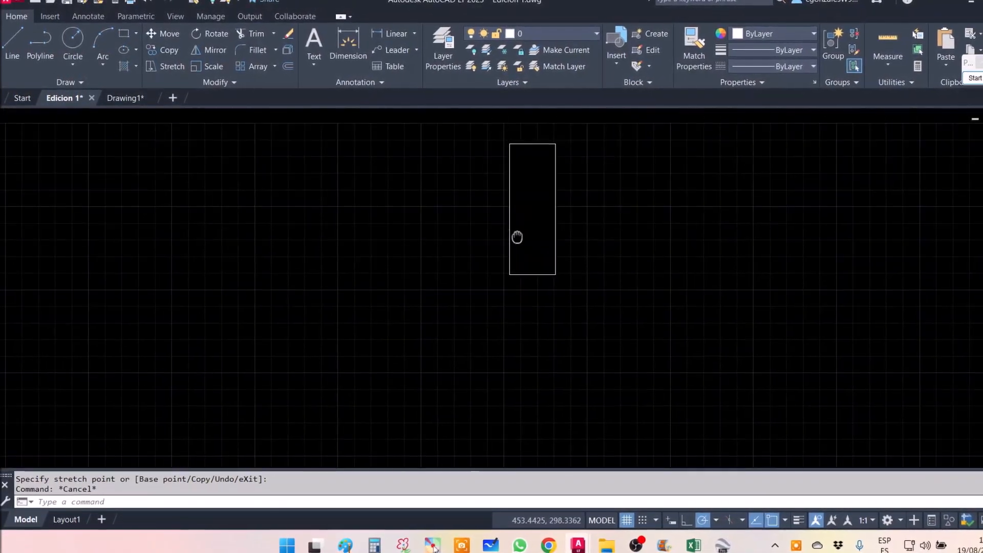
scroll(515, 236, "up", 2)
key("Escape")
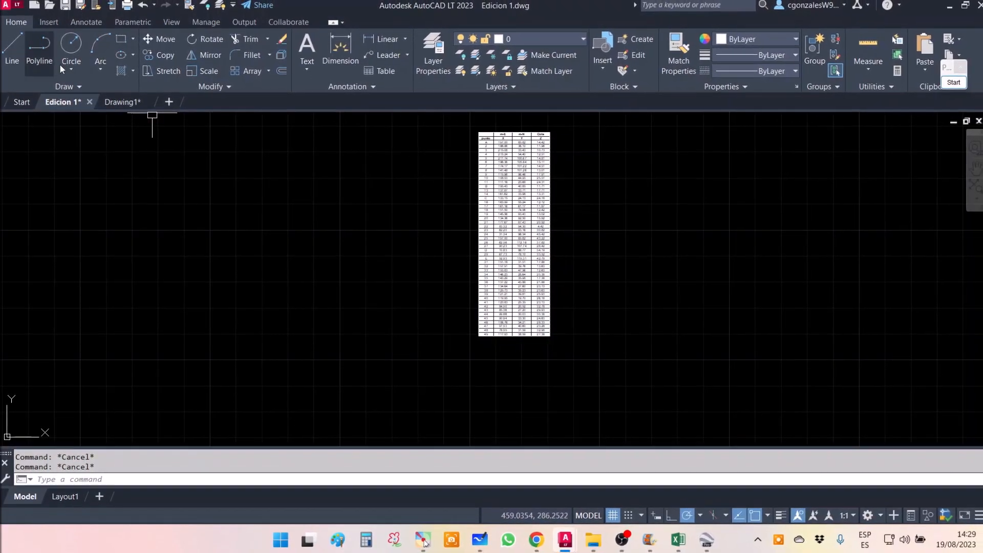
Step: Insert the copied table again with Paste Special as AutoCAD LT Entities, placing it beside the pasted spreadsheet object
left_click(49, 22)
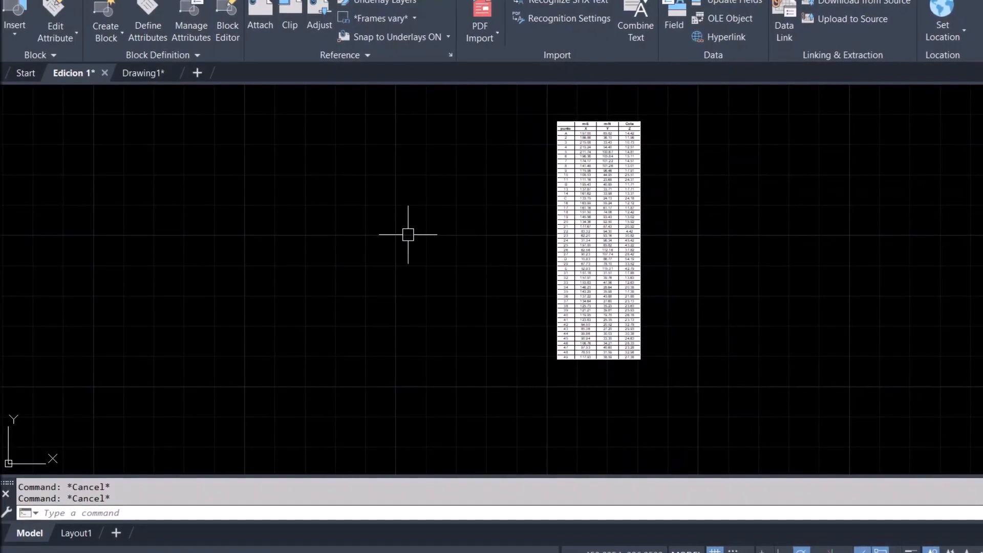
right_click(437, 216)
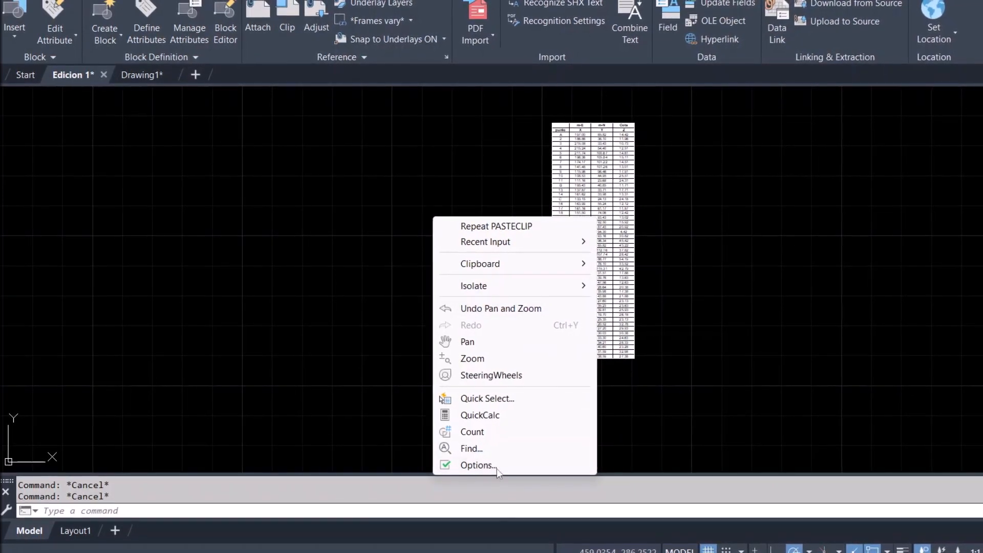
mouse_move(528, 273)
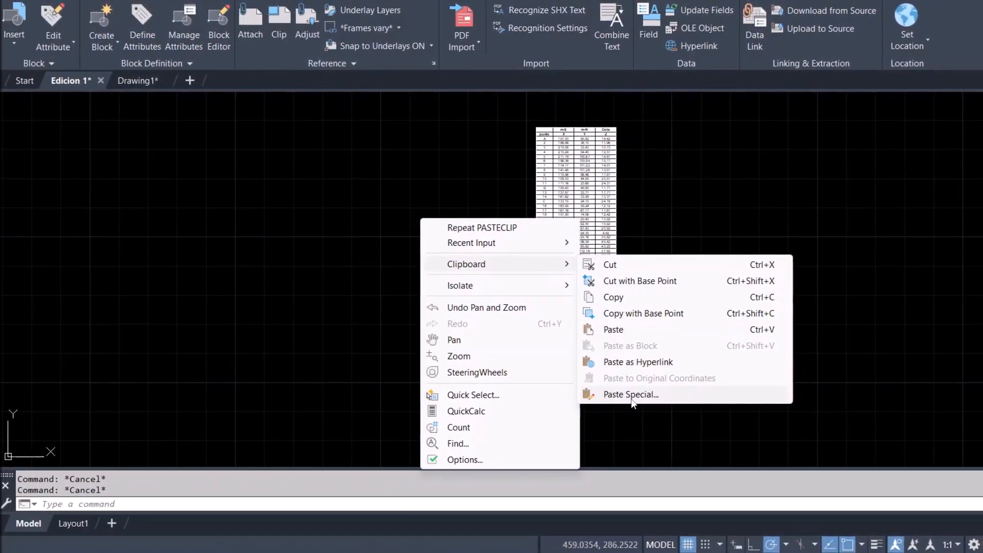
left_click(633, 395)
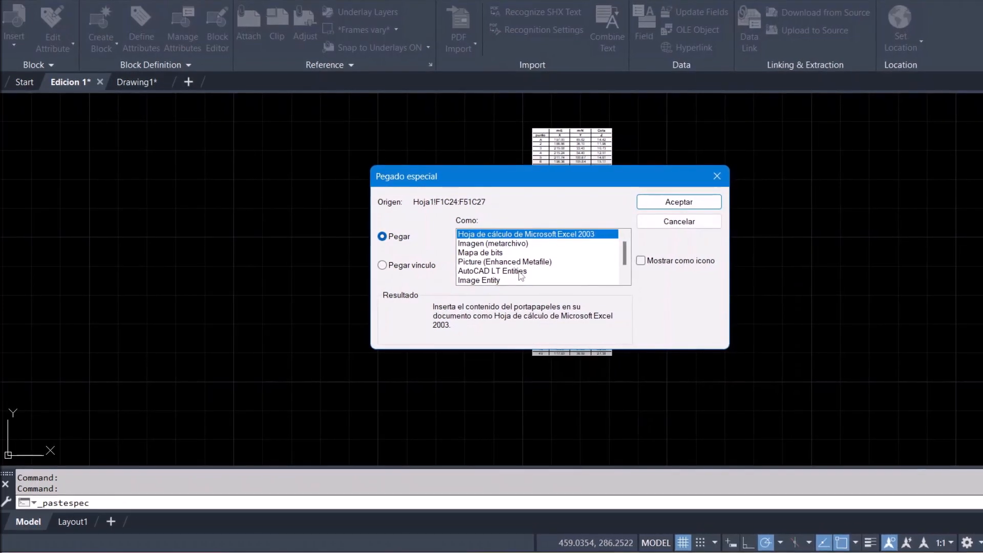
left_click(533, 272)
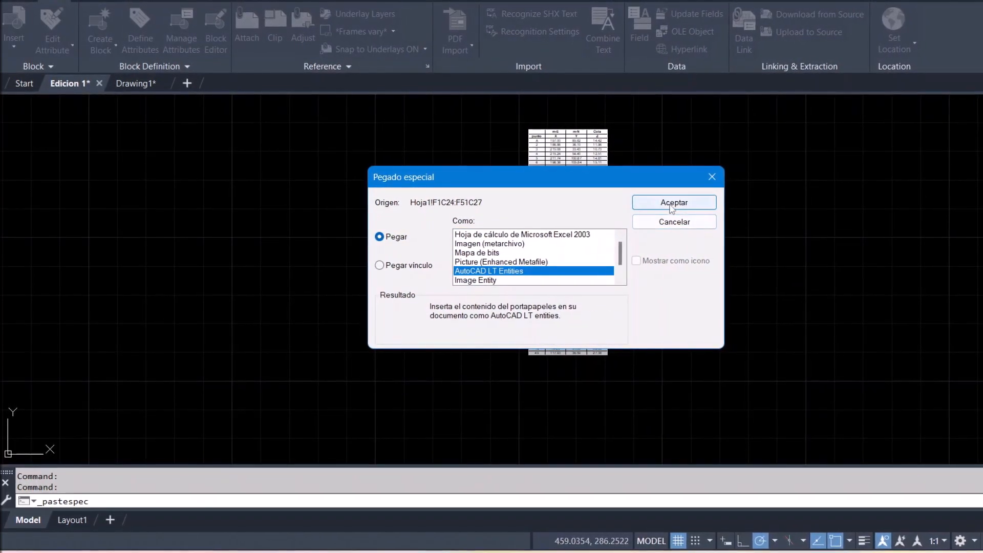
left_click(666, 203)
scroll(602, 204, "down", 2)
middle_click_drag(674, 187, 562, 200)
left_click(511, 180)
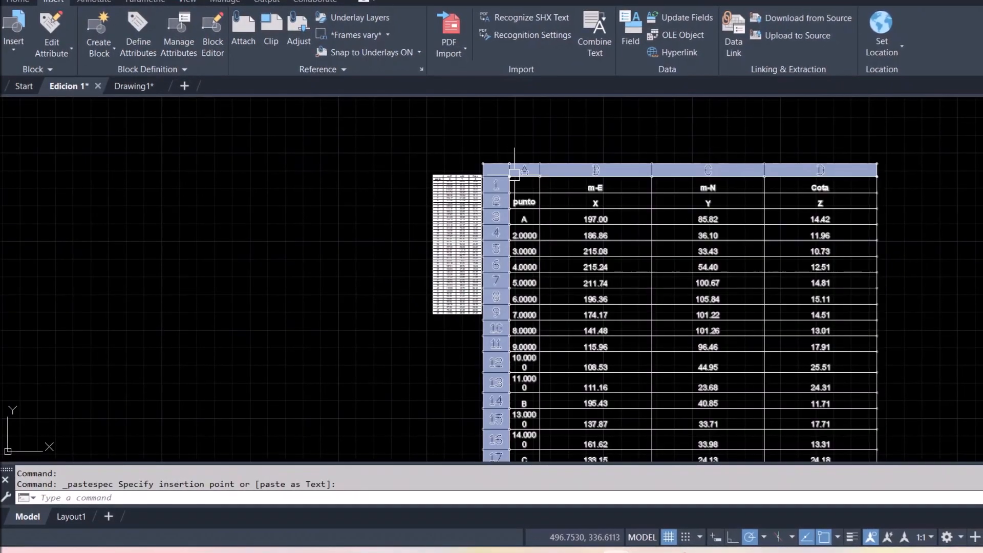
Step: Try the new table's grips for uniformly stretching its width and height and for setting its break height
scroll(513, 174, "down", 4)
left_click(598, 336)
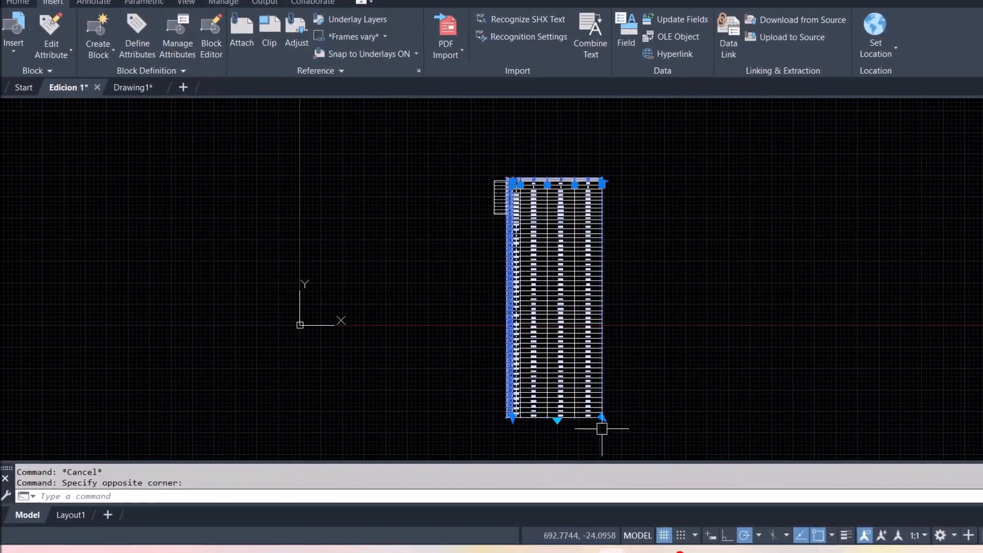
left_click(603, 417)
left_click(604, 417)
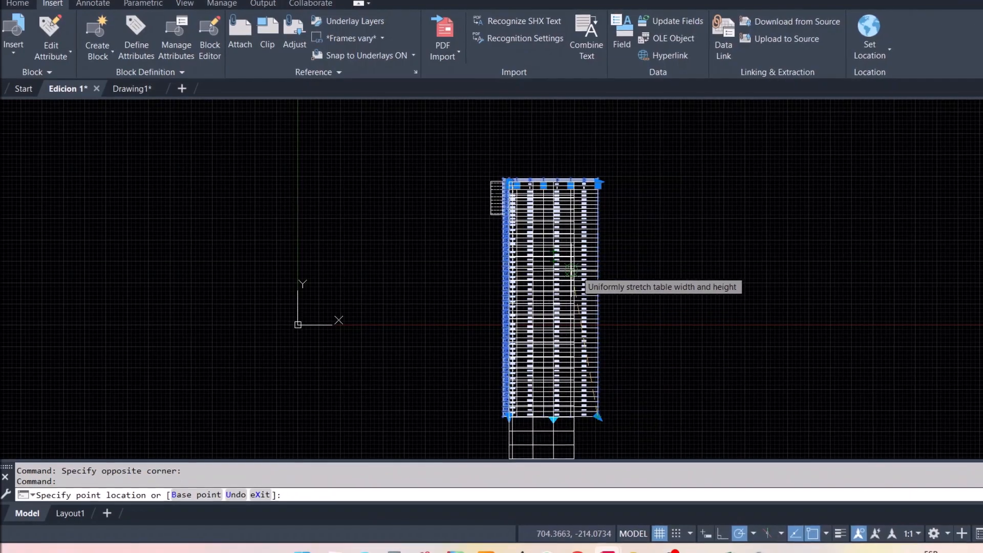
key("Escape")
left_click(557, 414)
left_click(551, 407)
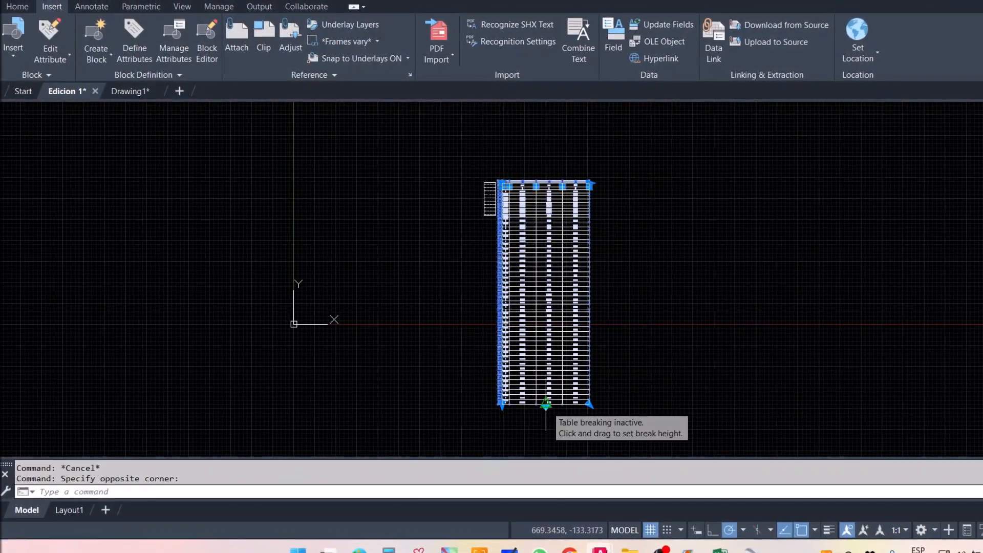
left_click(550, 406)
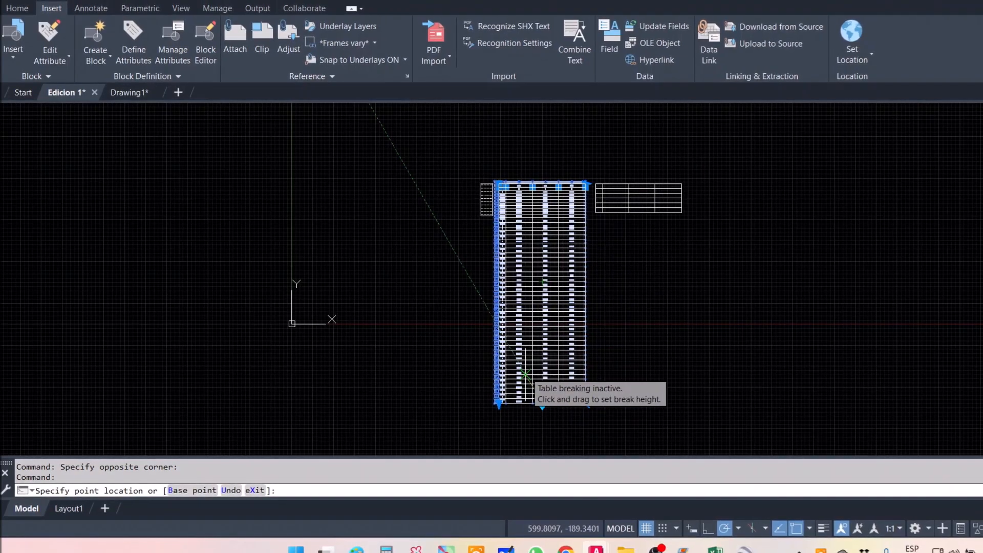
key("Escape")
Step: Undo the last width change of the table made of drawing entities
scroll(563, 215, "up", 3)
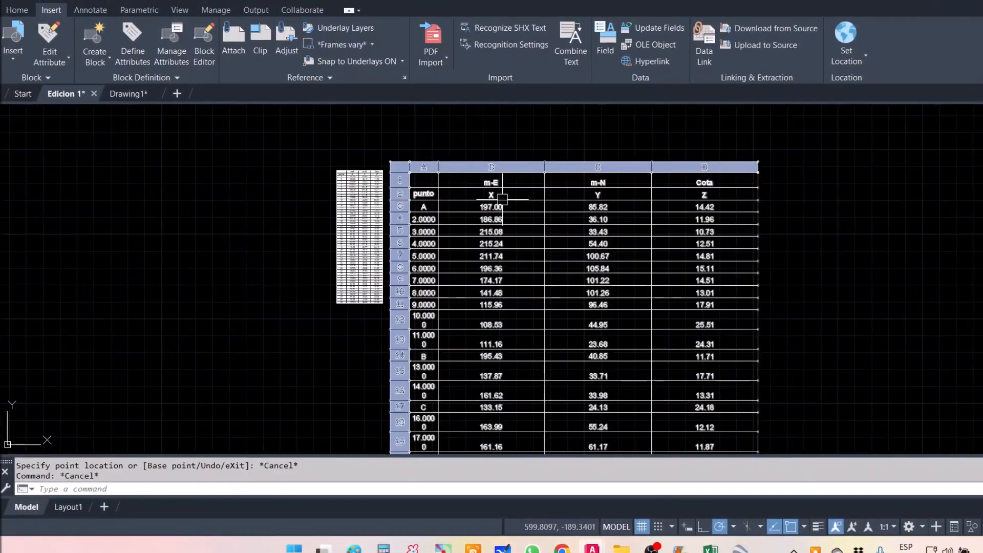
key("Escape")
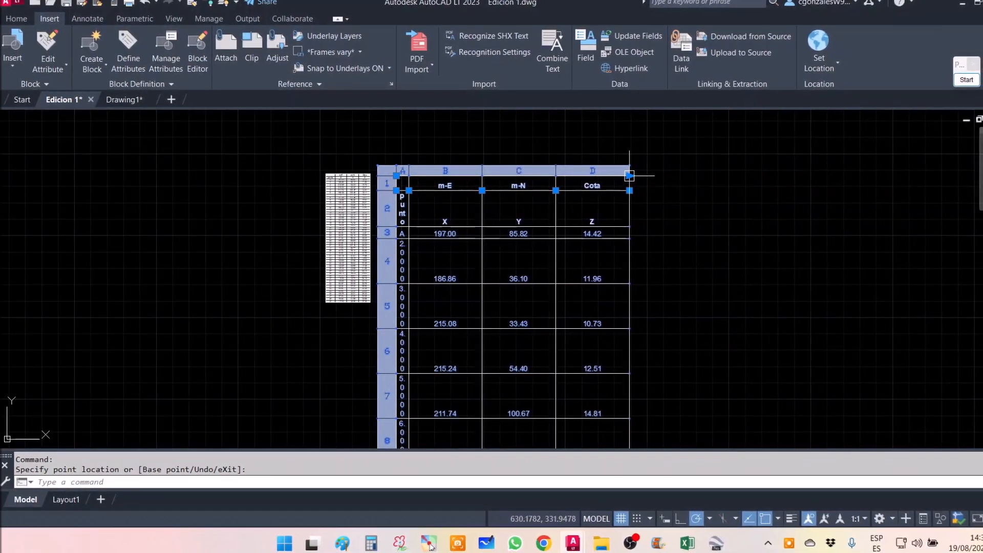
key("ctrl+z")
key("Escape")
key("Escape")
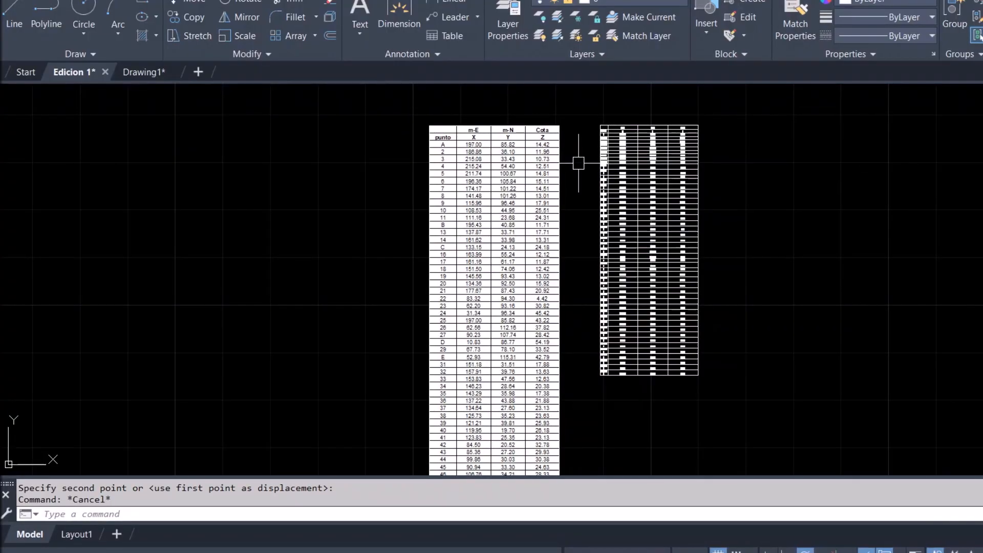
Step: Erase the pasted spreadsheet object, keeping only the table made of drawing entities
key("Delete")
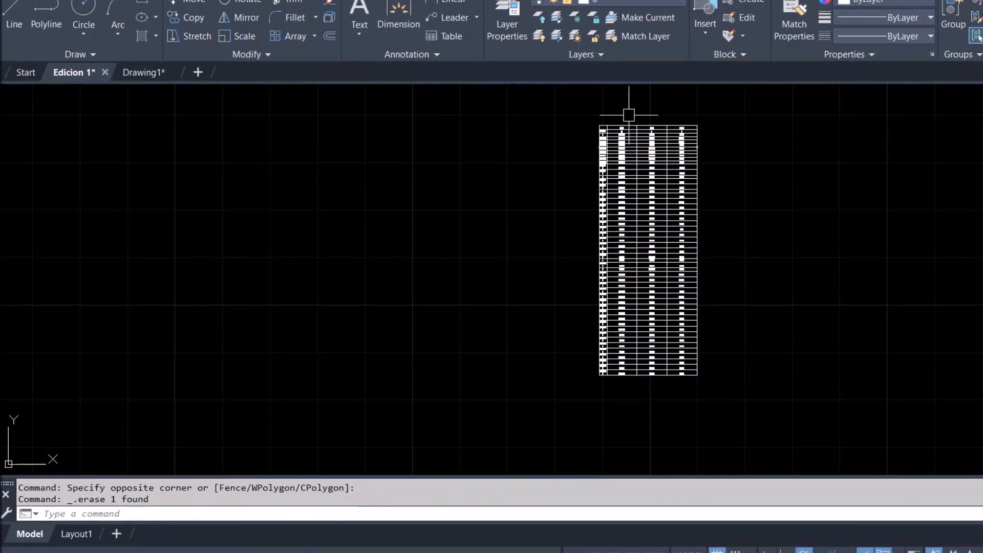
scroll(626, 116, "up", 2)
scroll(615, 109, "down", 2)
mouse_move(594, 160)
middle_mouse_down()
mouse_move(561, 163)
mouse_move(572, 215)
middle_mouse_up()
middle_click_drag(495, 233, 536, 231)
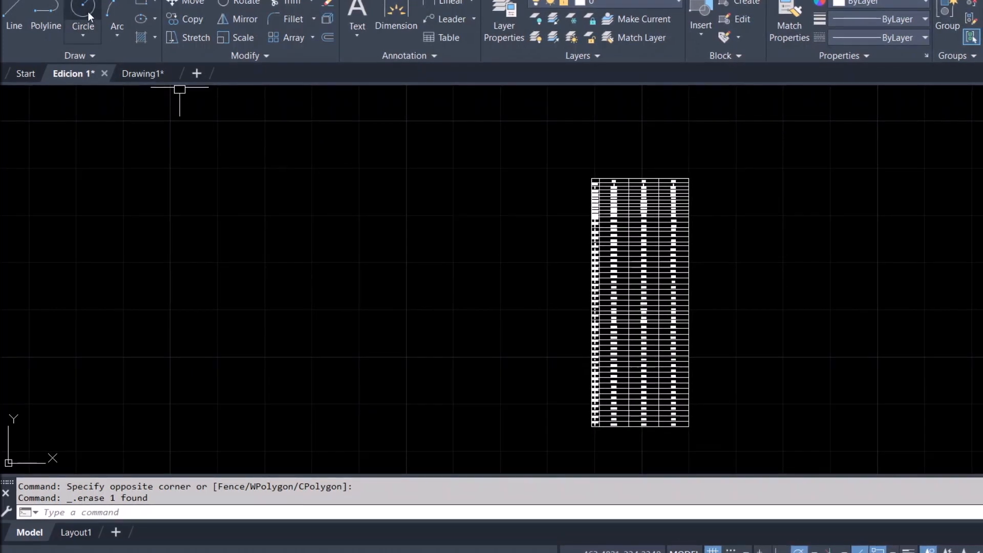
Step: Draw a circle with radius 1 in the empty area to the left of the table
left_click(87, 11)
left_click(465, 216)
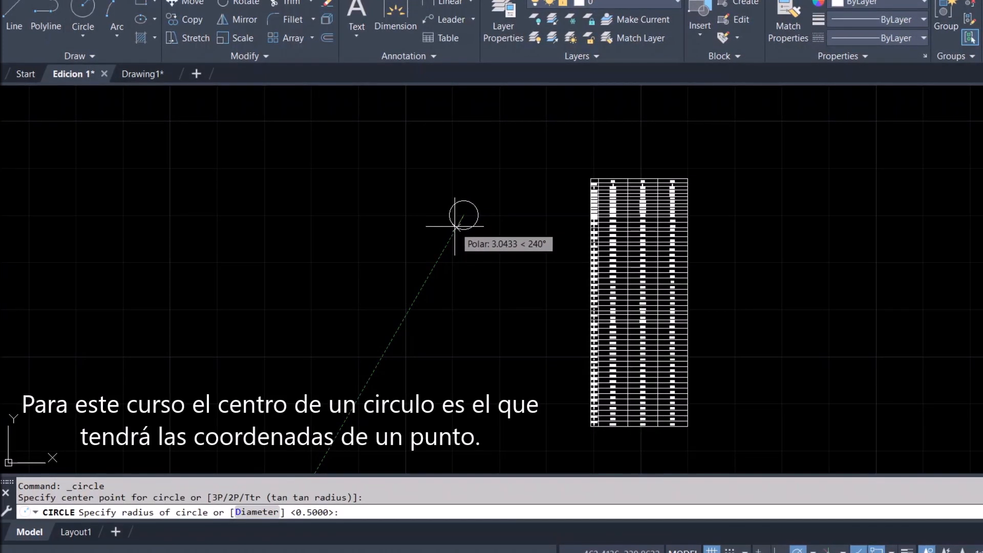
scroll(454, 225, "up", 4)
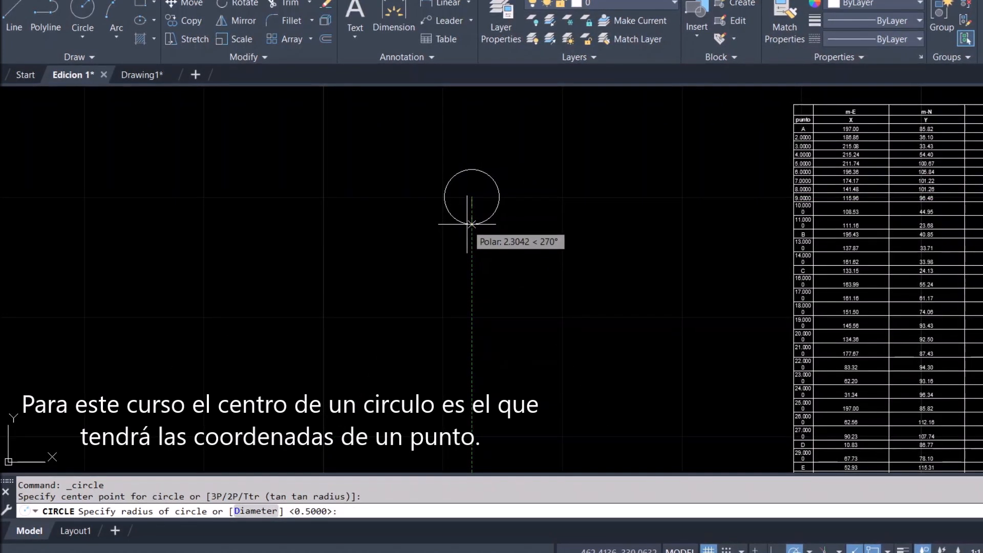
type("1")
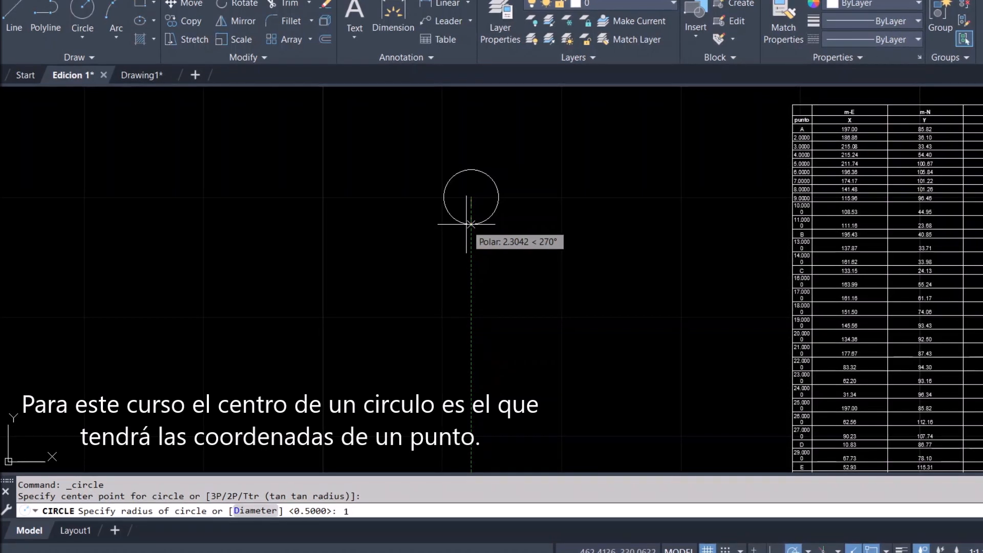
key("Return")
scroll(487, 165, "up", 2)
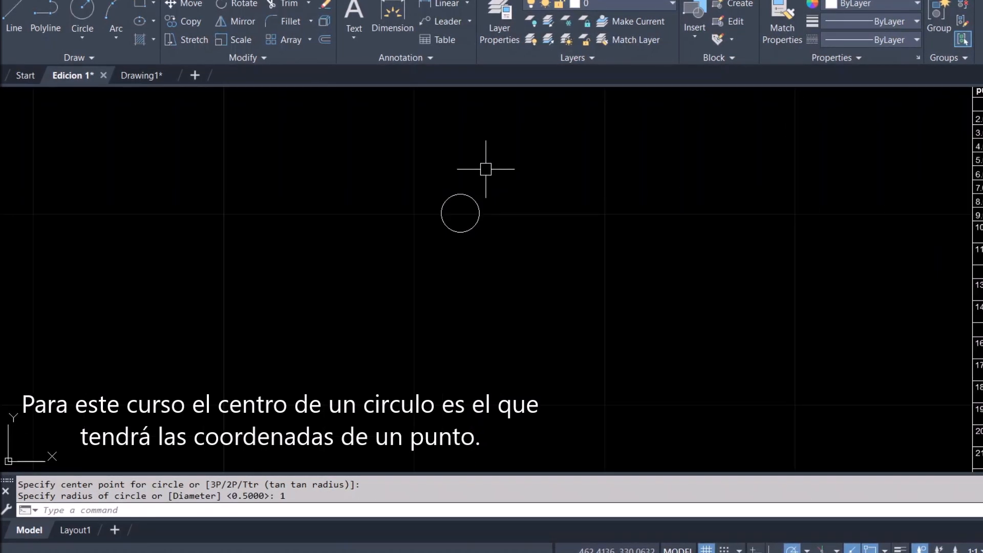
middle_click_drag(484, 169, 430, 232)
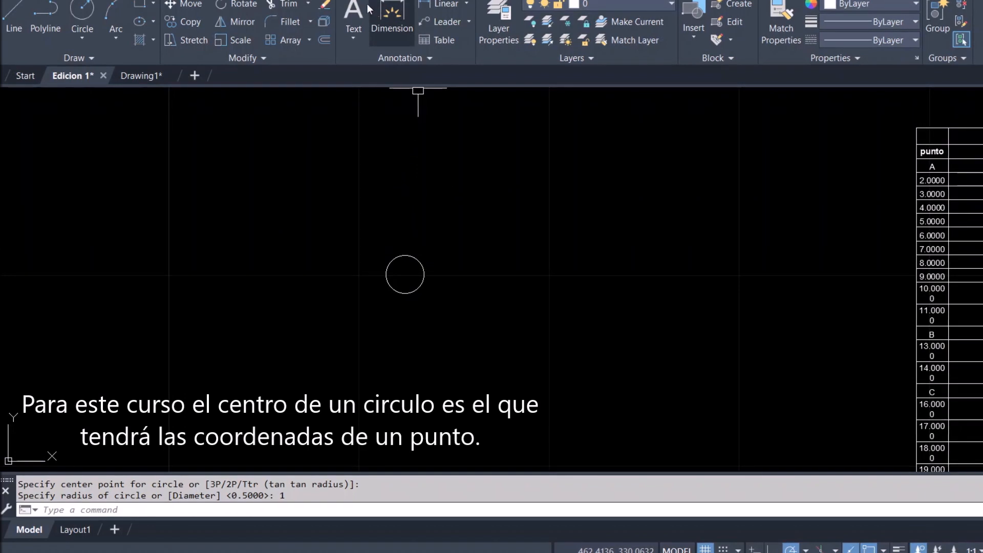
Step: Add a multiline text reading "A" just below and to the right of the circle as the point's name
middle_click_drag(428, 198, 399, 187)
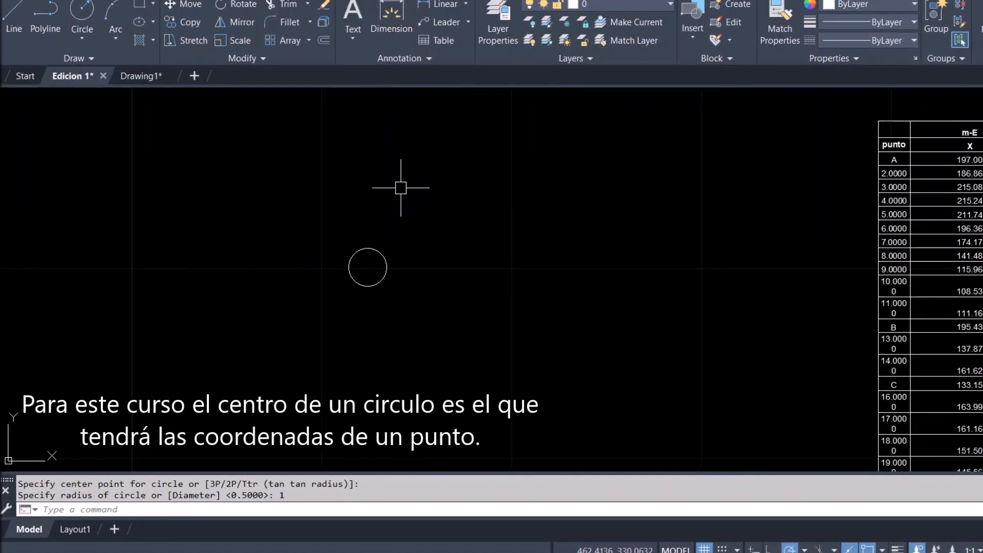
middle_click_drag(508, 171, 492, 173)
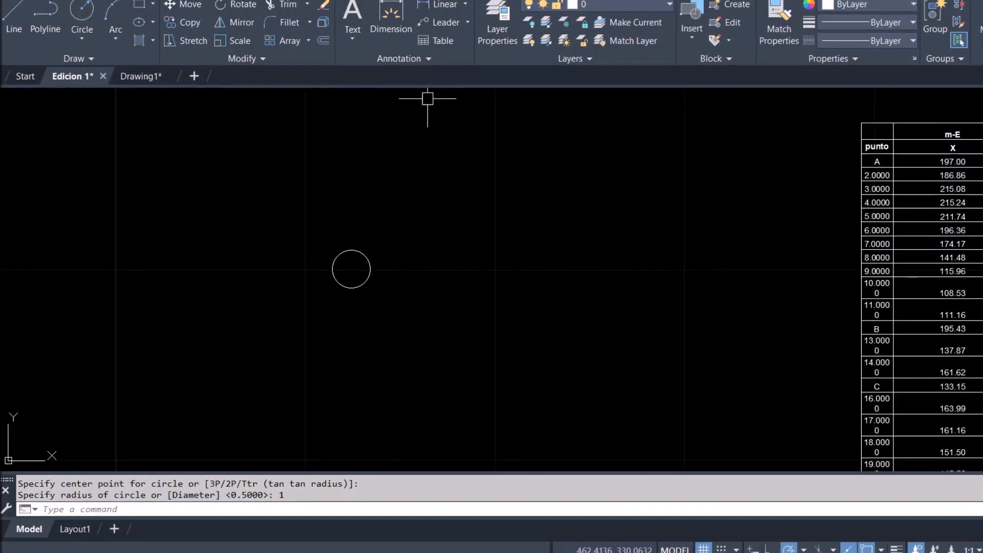
left_click(358, 13)
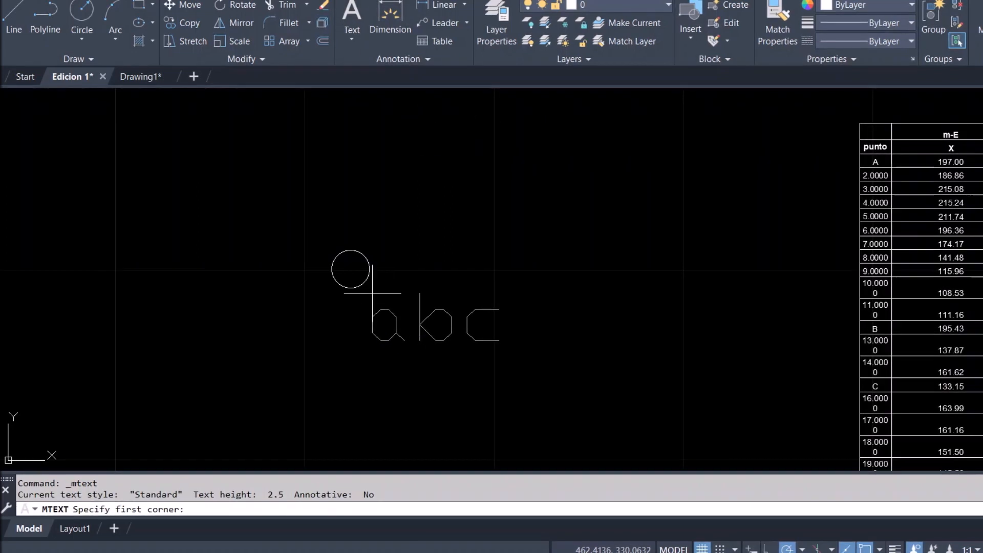
left_click(373, 294)
left_click(451, 337)
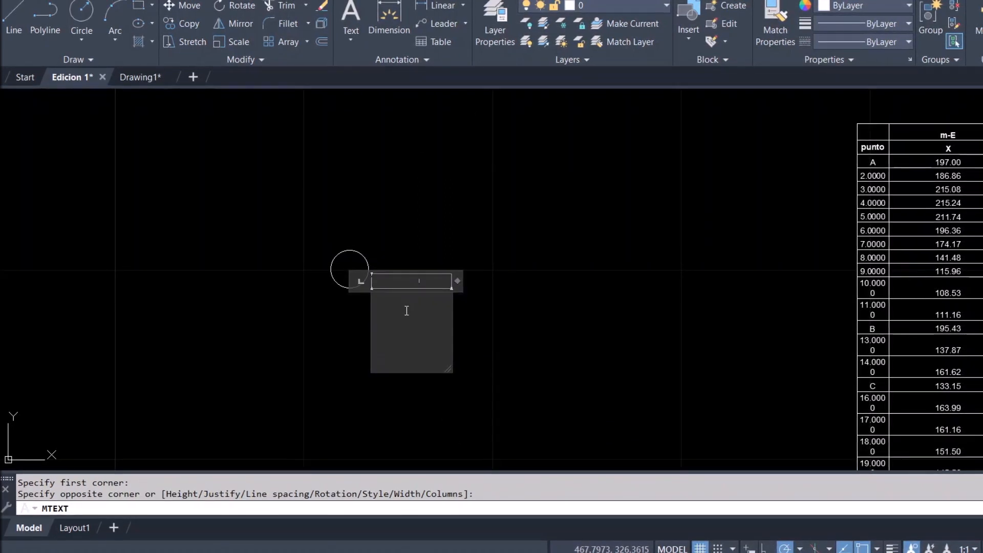
type("A")
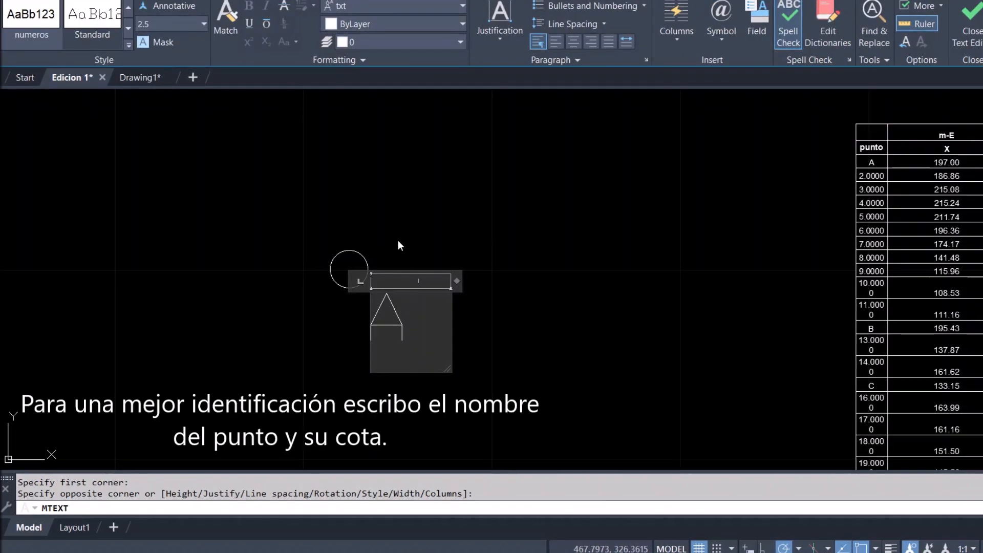
left_click(400, 249)
key("Escape")
Step: Copy the "A" text straight up, placing the duplicate above and to the right of the circle
left_click(384, 298)
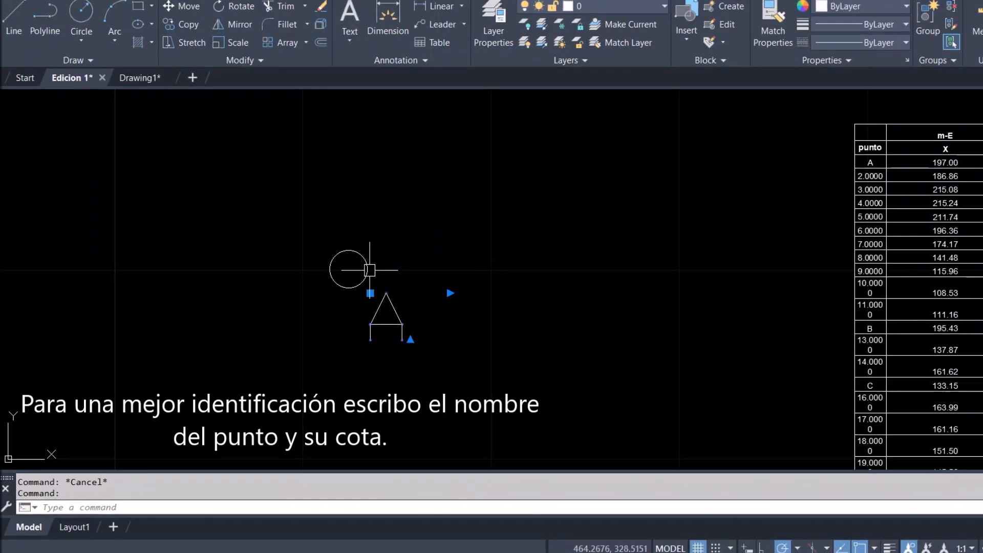
left_click(182, 25)
left_click(370, 339)
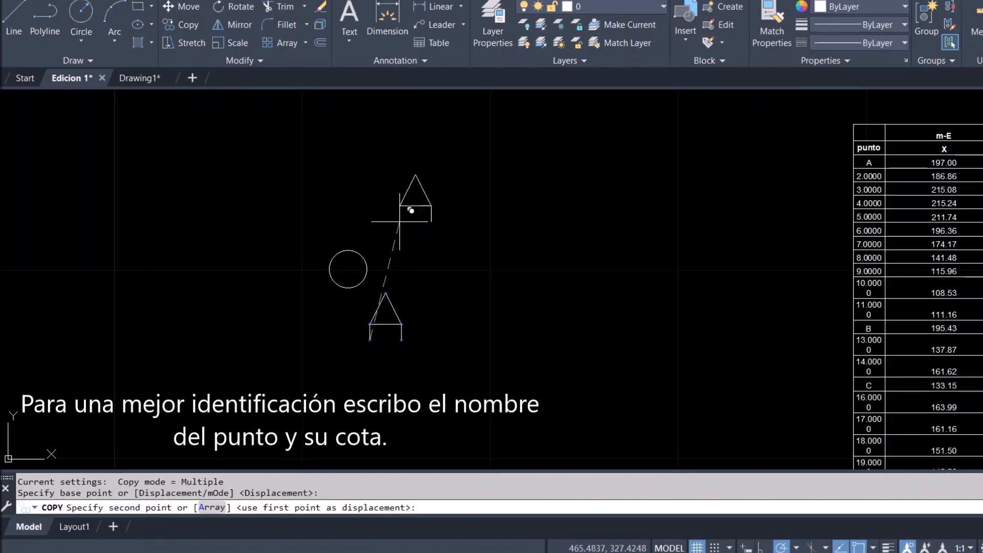
left_click(369, 231)
key("Escape")
Step: Change the upper copied text to the point's elevation, 14.42
middle_click_drag(636, 274, 525, 274)
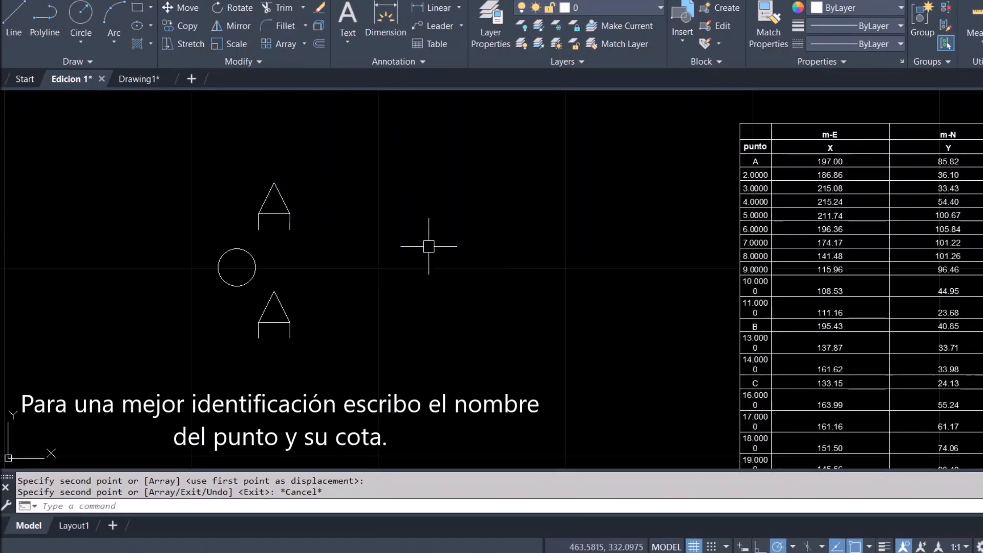
middle_click_drag(429, 246, 392, 244)
left_click(254, 220)
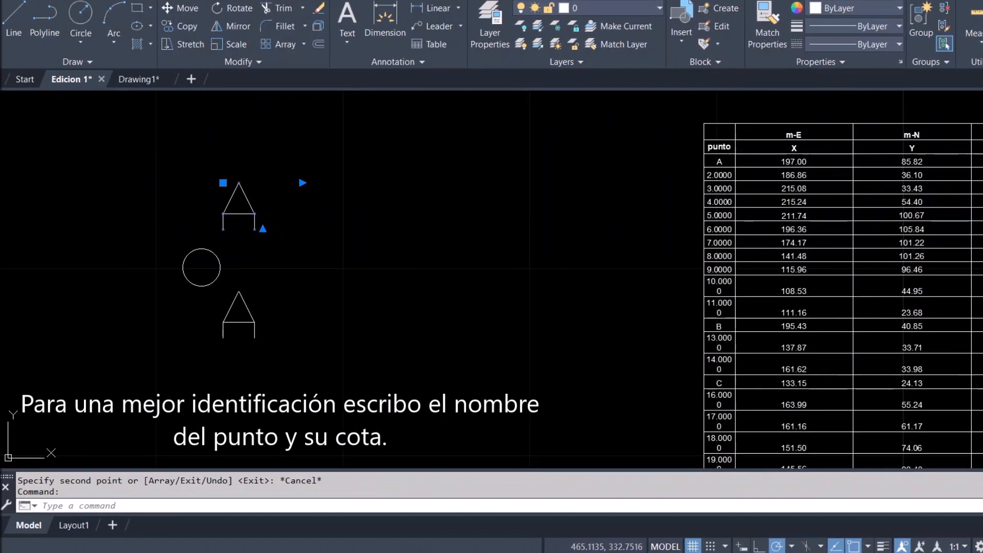
double_click(254, 220)
type("14.42")
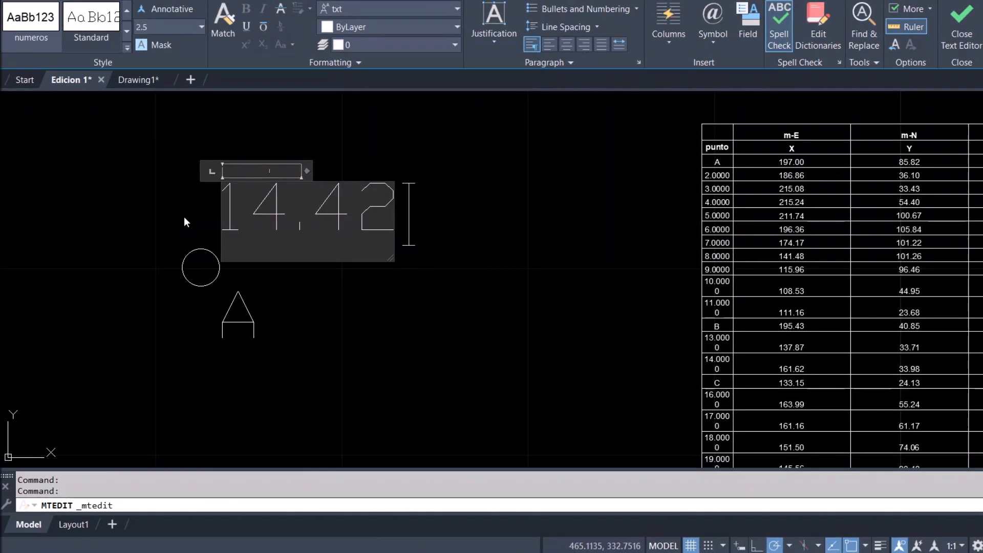
left_click(183, 216)
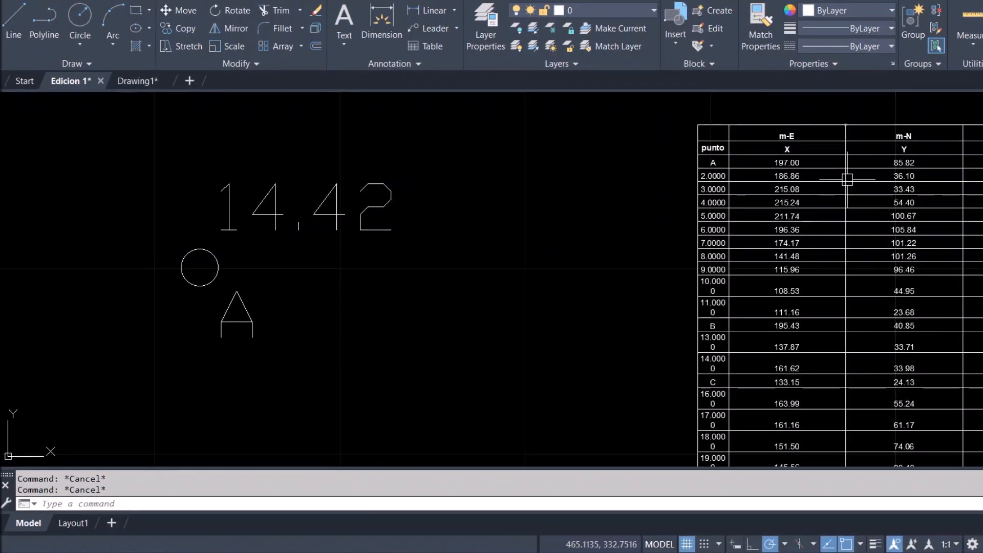
Step: Examine the labelled circle and compare it with the coordinate table over the table's full extent
middle_click_drag(845, 176, 827, 176)
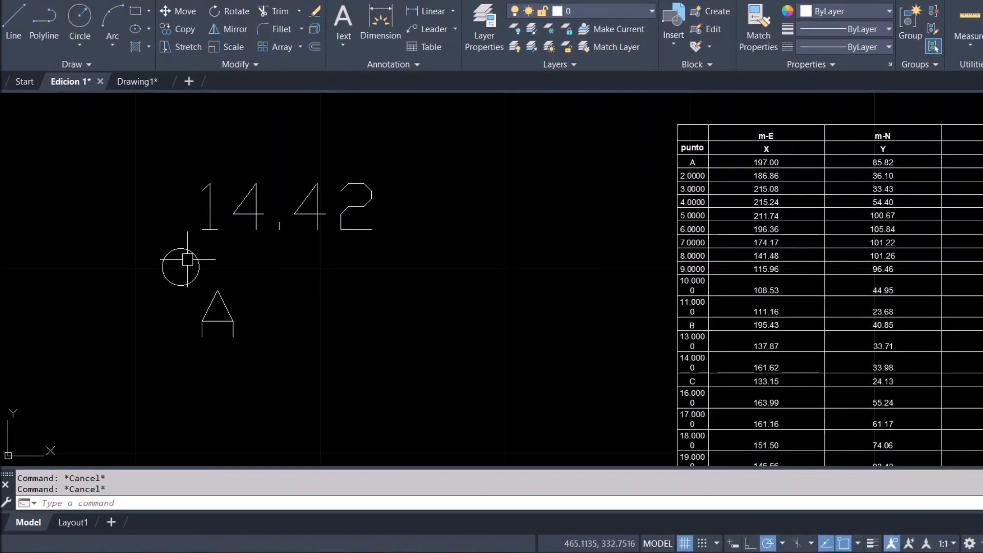
middle_click_drag(188, 259, 221, 261)
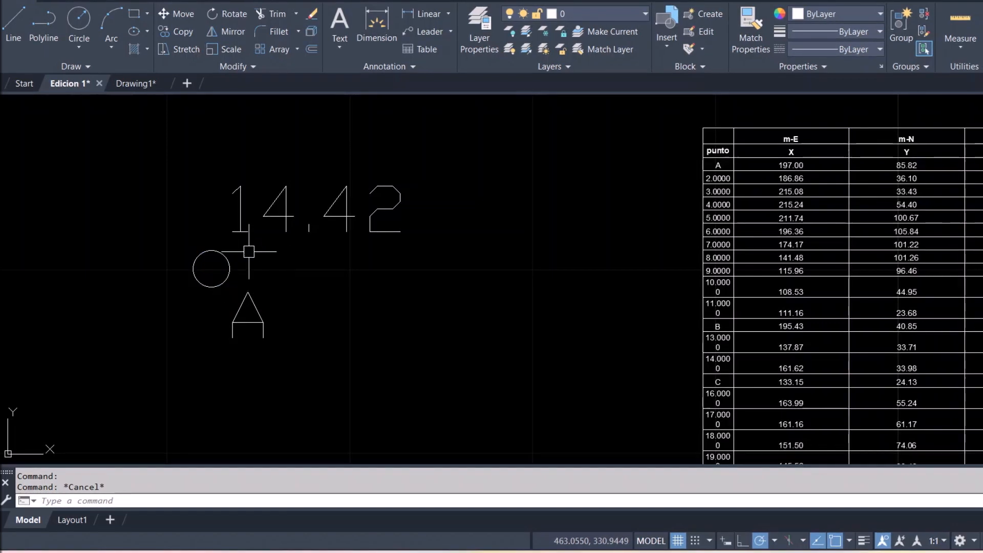
left_click(274, 211)
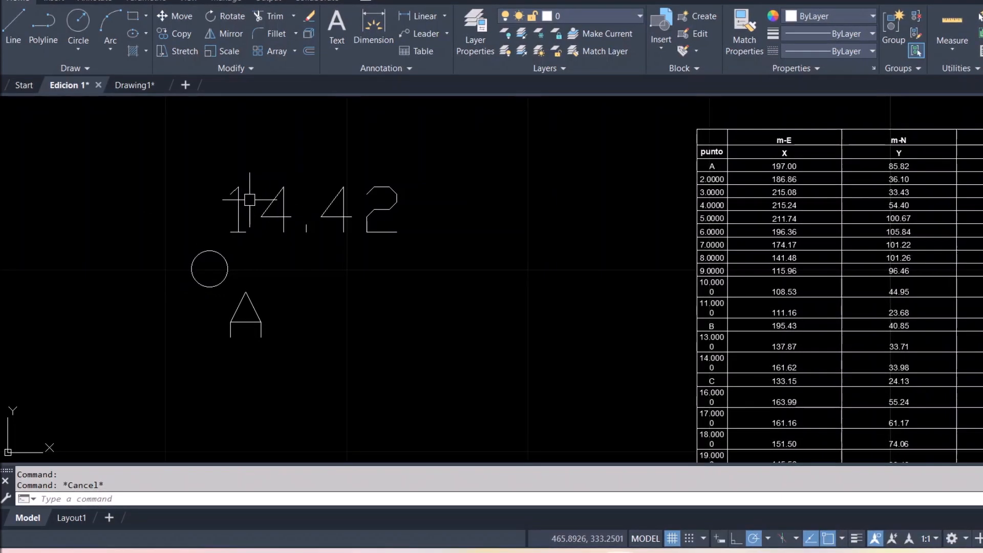
scroll(249, 200, "down", 2)
scroll(249, 199, "up", 2)
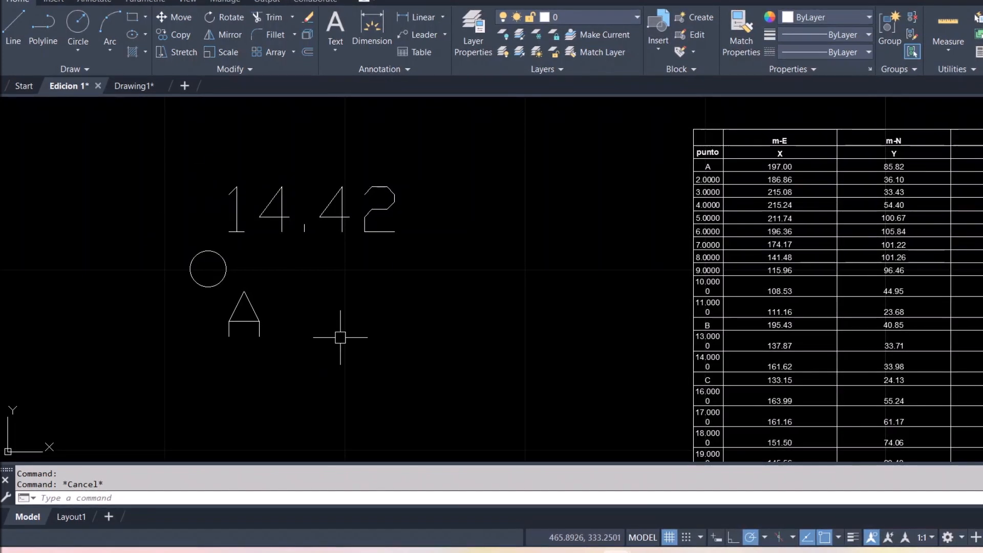
scroll(425, 341, "down", 2)
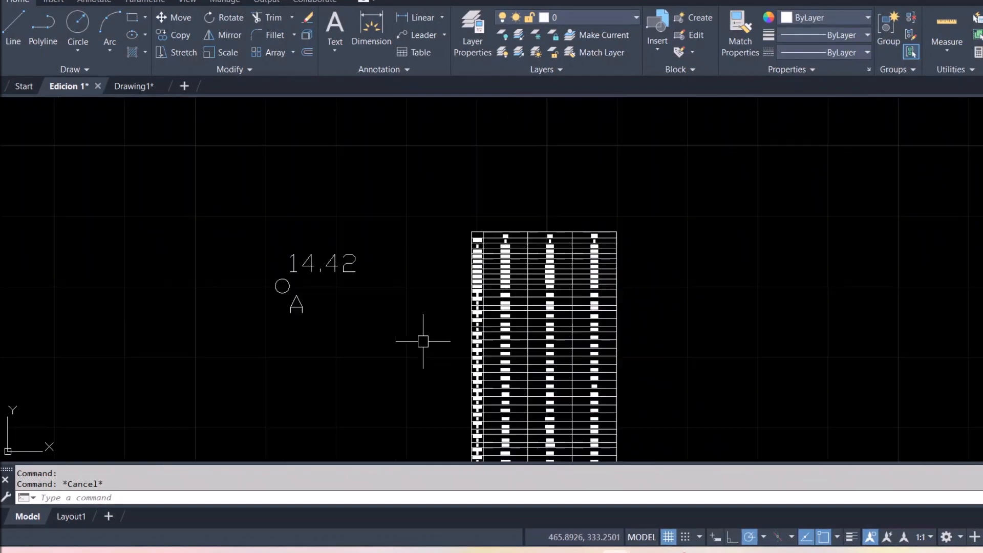
middle_click_drag(423, 340, 414, 200)
middle_click_drag(441, 299, 438, 180)
scroll(475, 313, "up", 2)
scroll(475, 313, "up", 5)
scroll(474, 345, "down", 8)
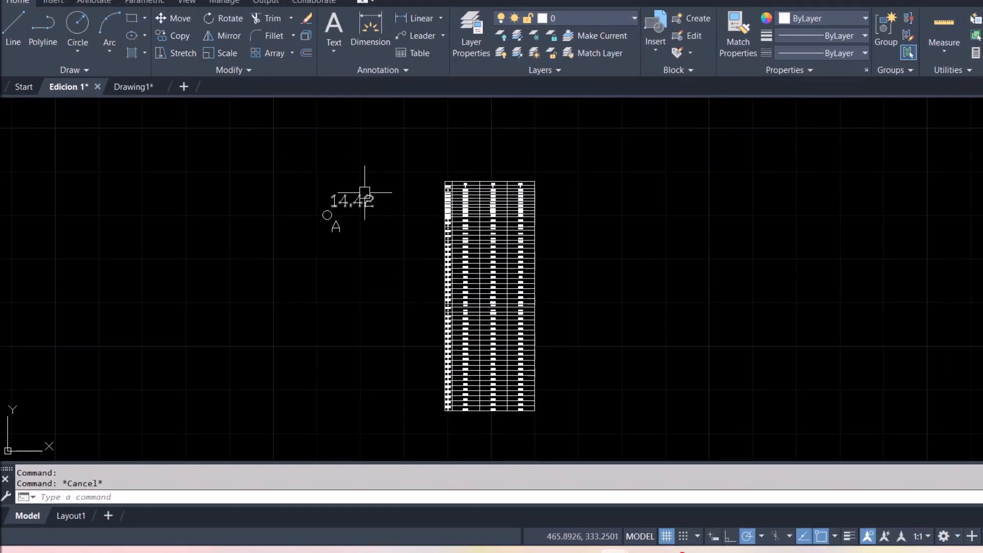
scroll(354, 202, "up", 5)
scroll(259, 233, "down", 2)
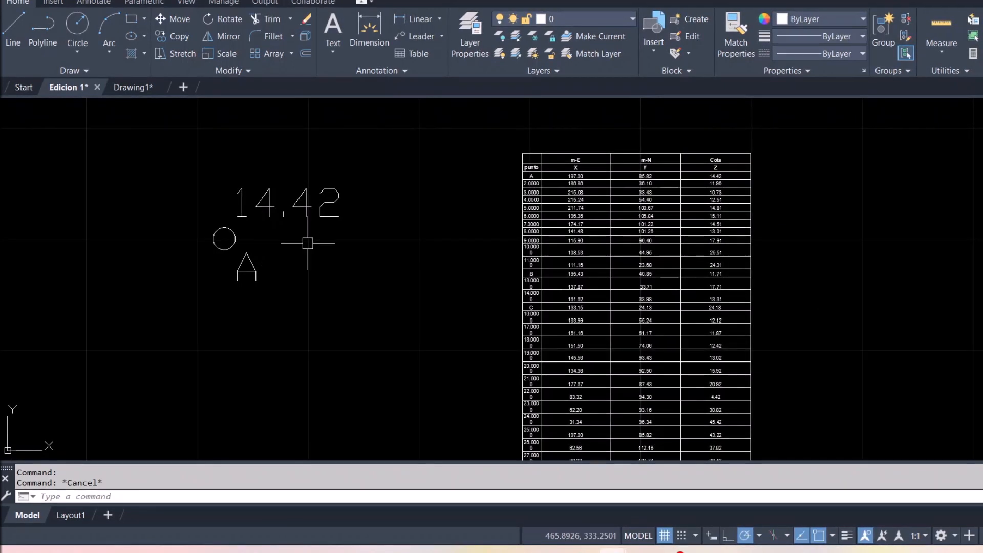
scroll(215, 197, "up", 2)
middle_click_drag(215, 198, 272, 216)
scroll(277, 237, "up", 2)
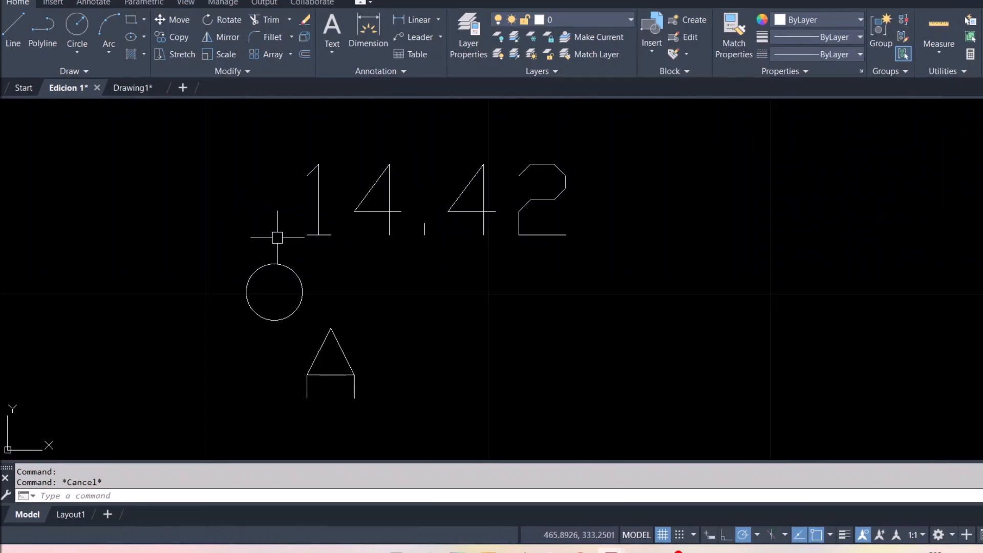
Step: Highlight the circle, the elevation text and the name text in turn, and review the drawing's list of layers
left_click(346, 283)
left_click(256, 264)
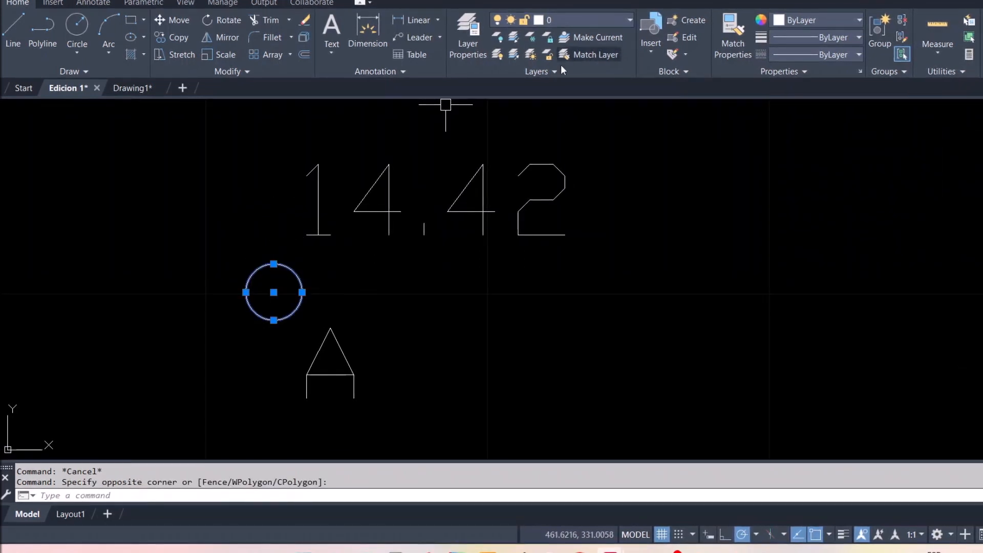
key("Escape")
left_click(574, 201)
left_click(369, 164)
key("Escape")
left_click(457, 411)
left_click(292, 353)
key("Escape")
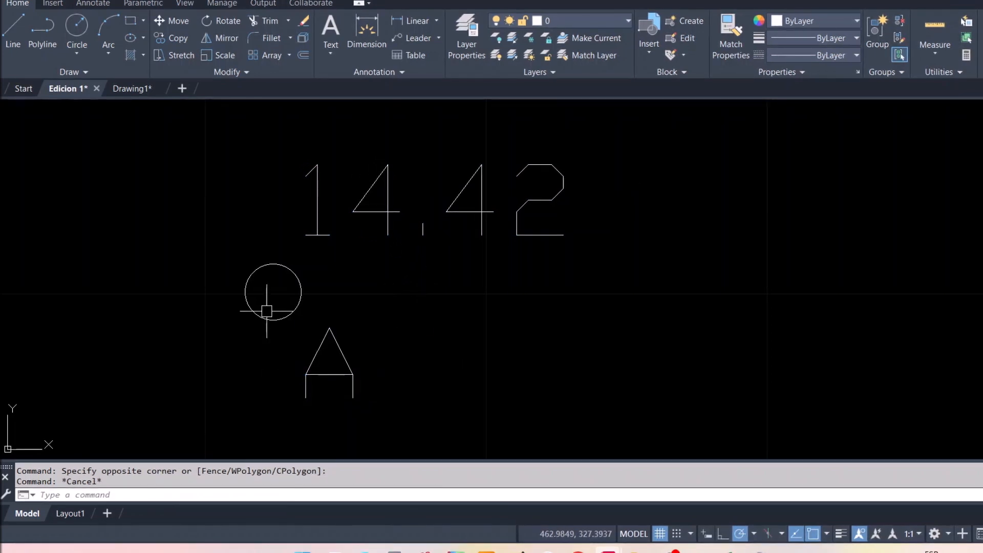
left_click(466, 45)
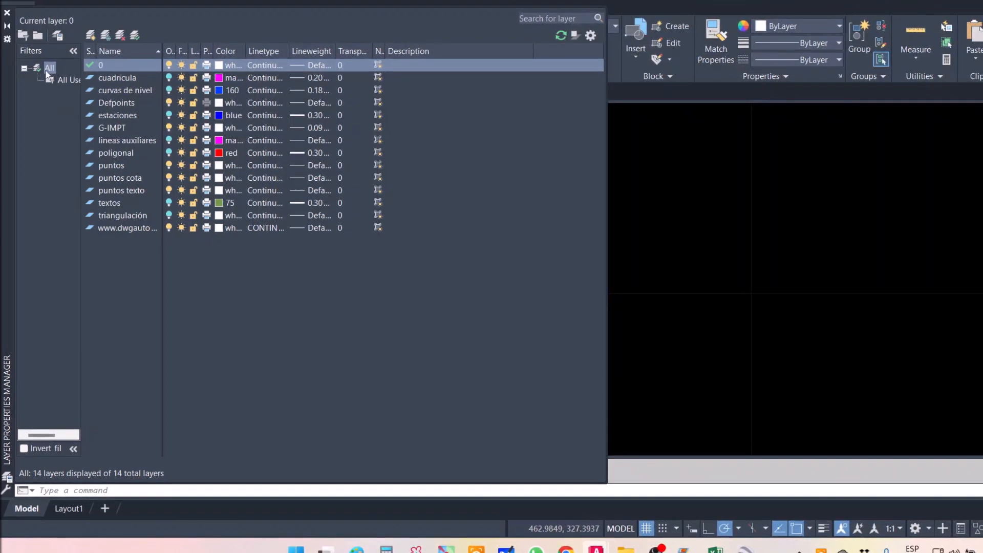
left_click(7, 12)
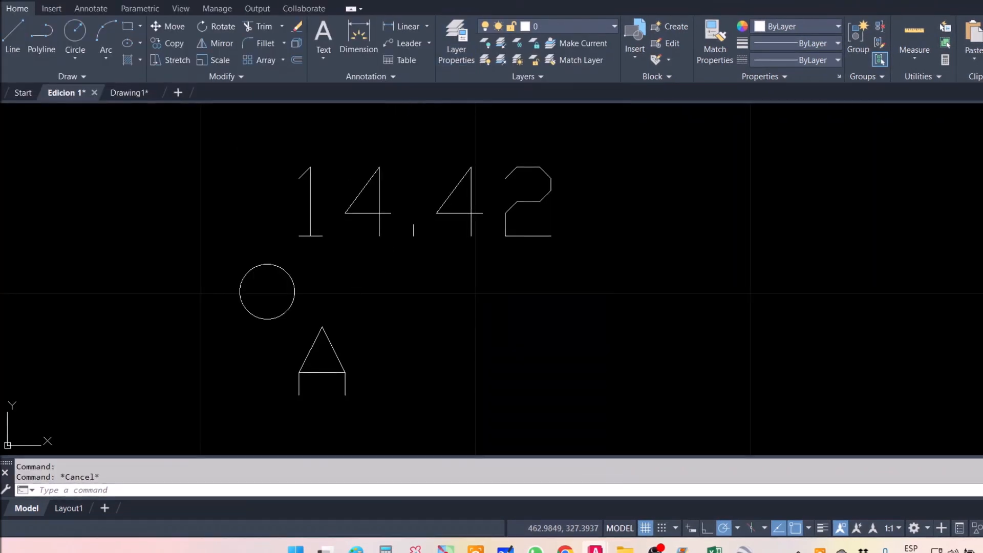
Step: Assign the circle to the layer "puntos"
left_click(356, 279)
left_click(235, 259)
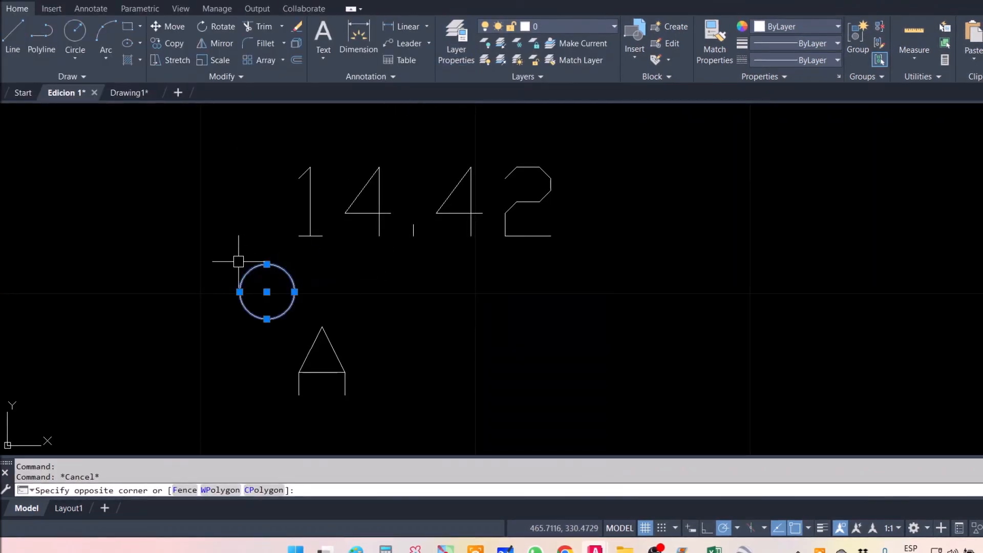
left_click(601, 25)
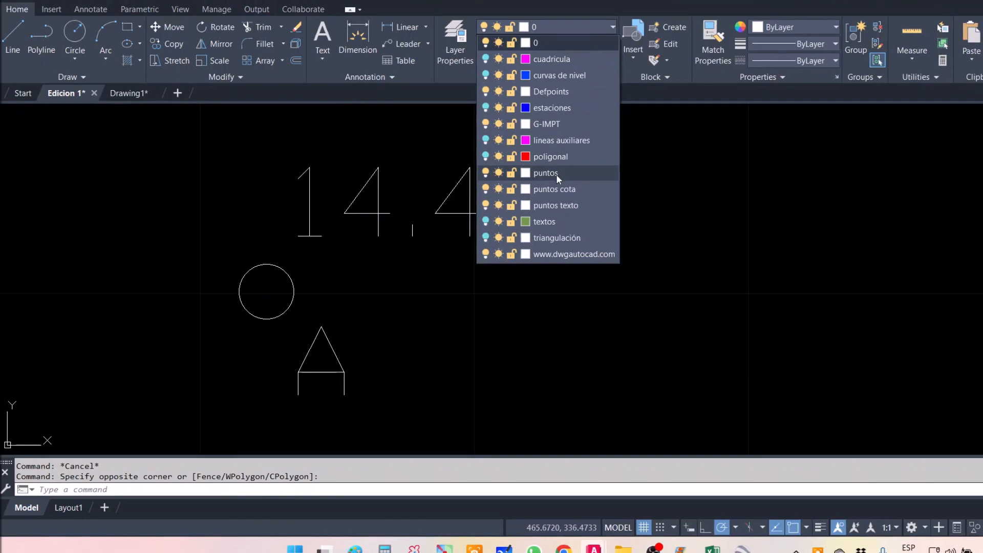
left_click(557, 176)
key("Escape")
Step: Assign the point-name text "A" to the layer "puntos texto"
left_click(413, 392)
left_click(276, 355)
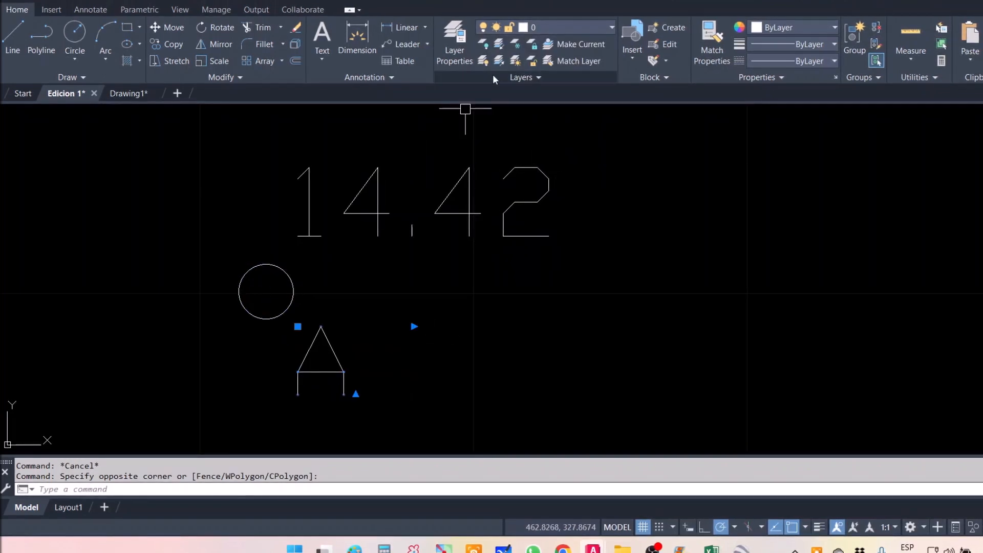
left_click(600, 32)
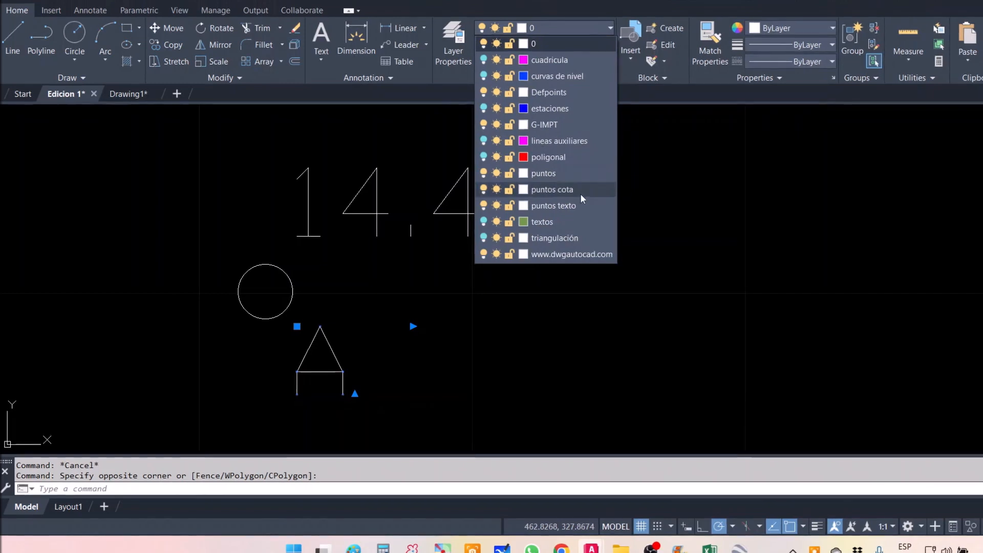
left_click(555, 206)
Step: Assign the elevation text 14.42 to the layer "puntos cota"
left_click(615, 208)
left_click(260, 167)
left_click(560, 27)
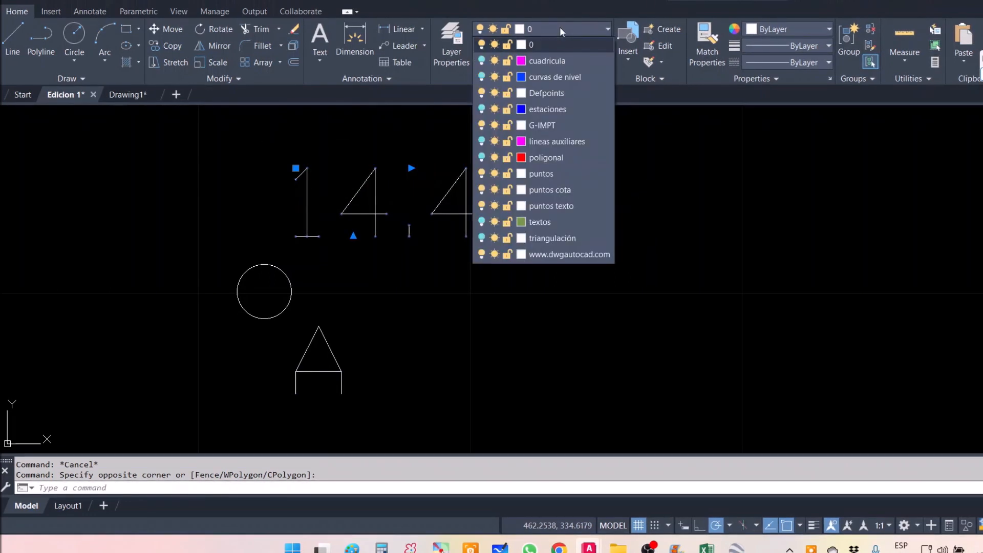
left_click(565, 191)
key("Escape")
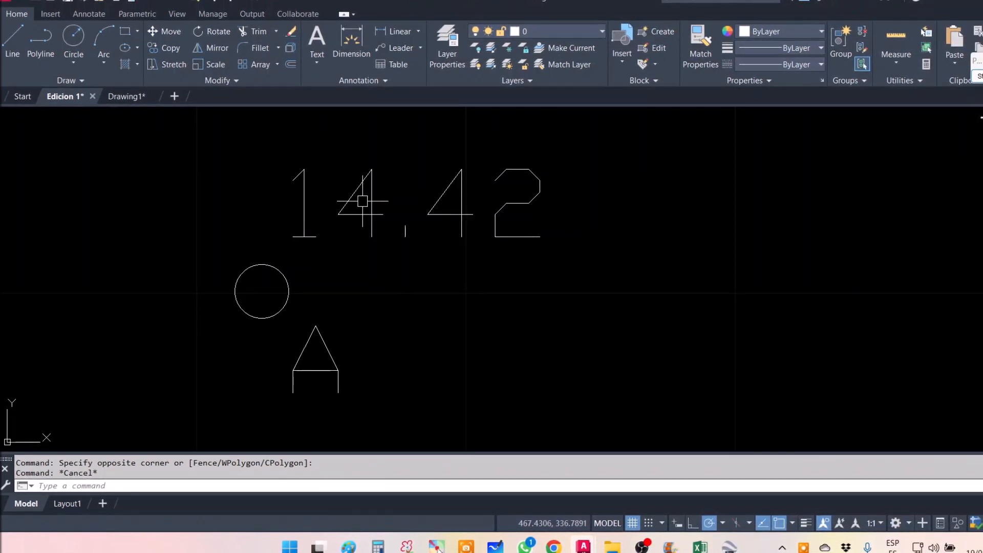
Step: Copy the circle together with its name and elevation texts horizontally to the free space between it and the table
scroll(353, 210, "down", 3)
mouse_move(417, 220)
middle_mouse_down()
mouse_move(308, 213)
mouse_move(330, 201)
middle_mouse_up()
left_click(164, 48)
scroll(183, 126, "down", 2)
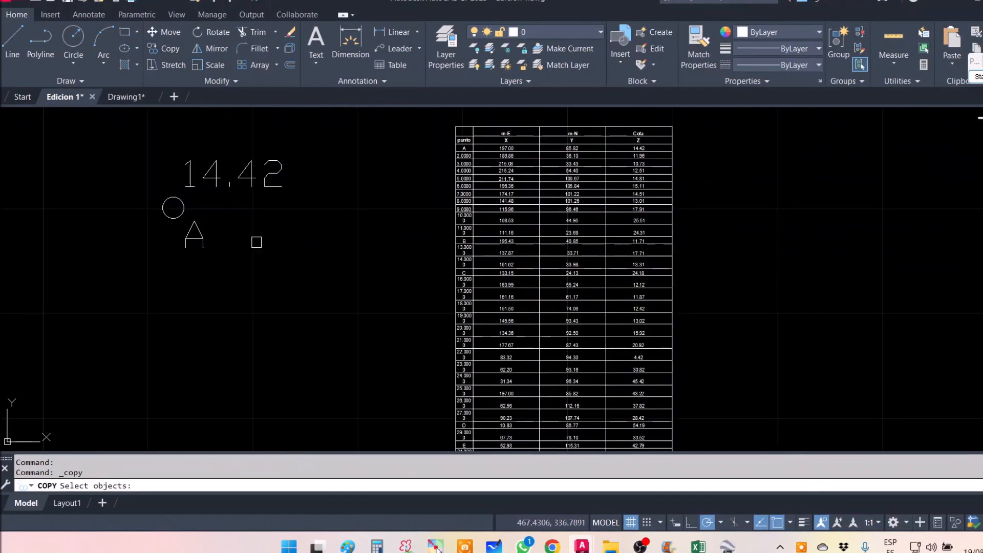
left_click(311, 272)
left_click(146, 143)
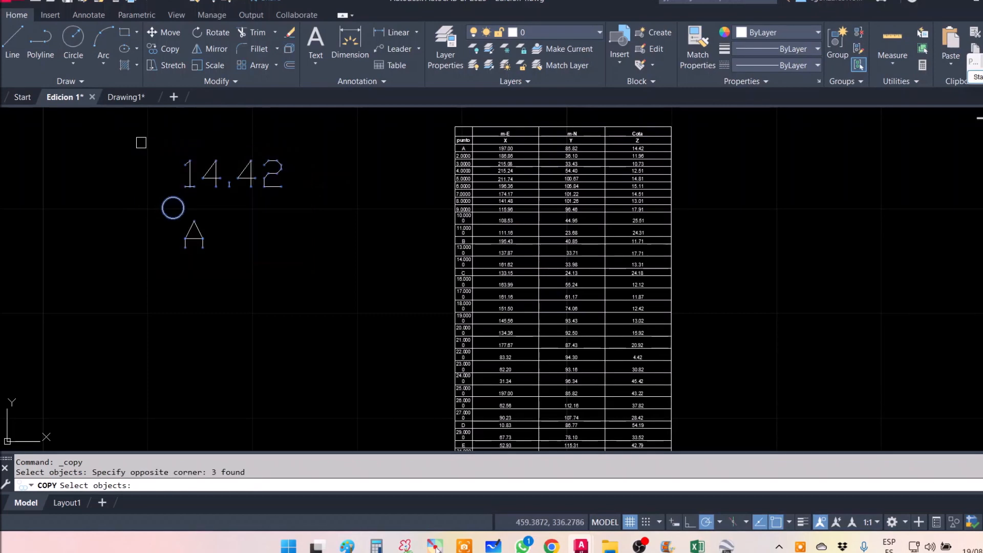
key("Return")
left_click(171, 135)
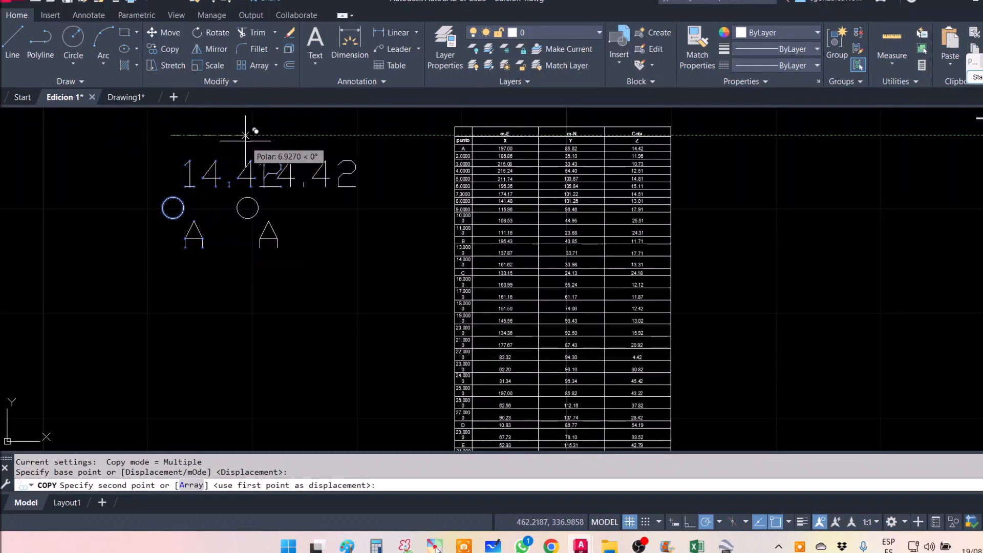
left_click(307, 135)
key("Escape")
Step: Change the name text of the copied point to "2"
scroll(333, 182, "up", 2)
scroll(344, 180, "down", 3)
scroll(454, 169, "up", 4)
scroll(452, 166, "down", 2)
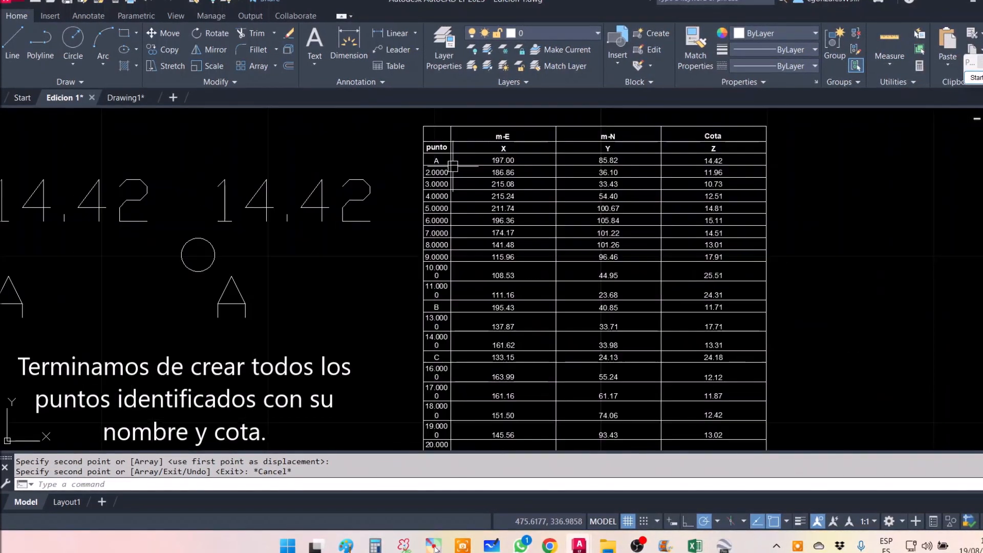
left_click(238, 298)
double_click(230, 298)
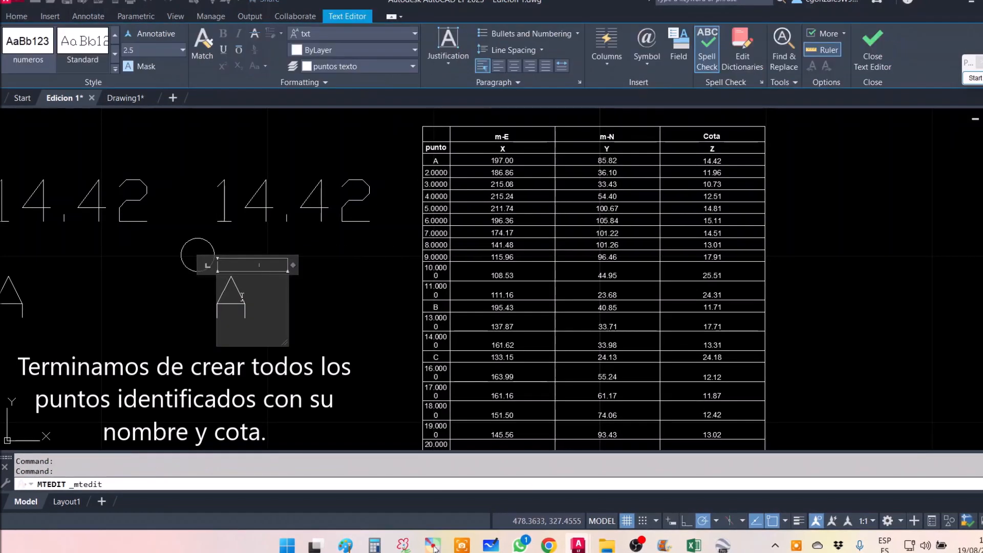
type("2")
left_click(213, 293)
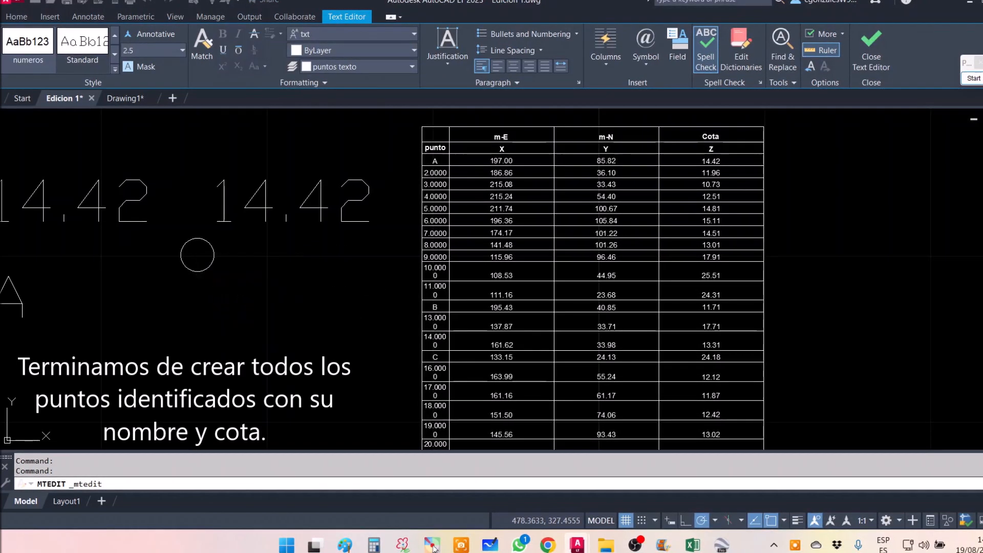
Step: Change the elevation text of the copied point 2 to 11.96
double_click(296, 206)
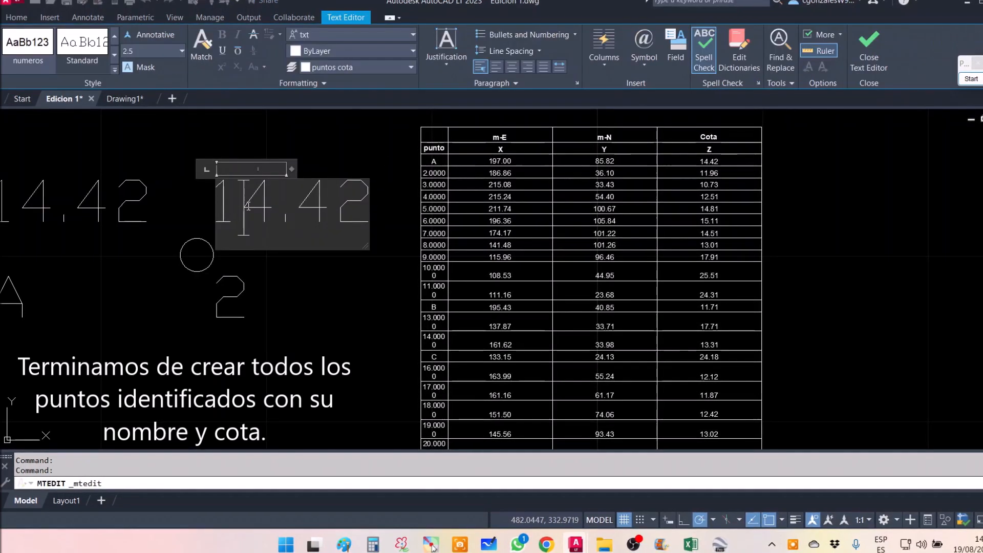
left_click_drag(244, 204, 485, 195)
type("11.96")
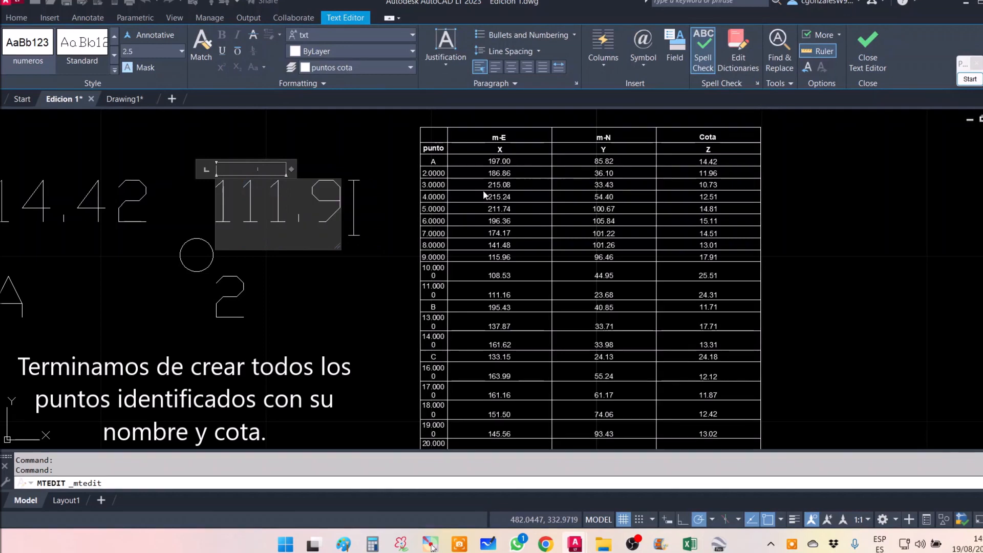
key("Left")
key("Left")
key("Left")
key("Left")
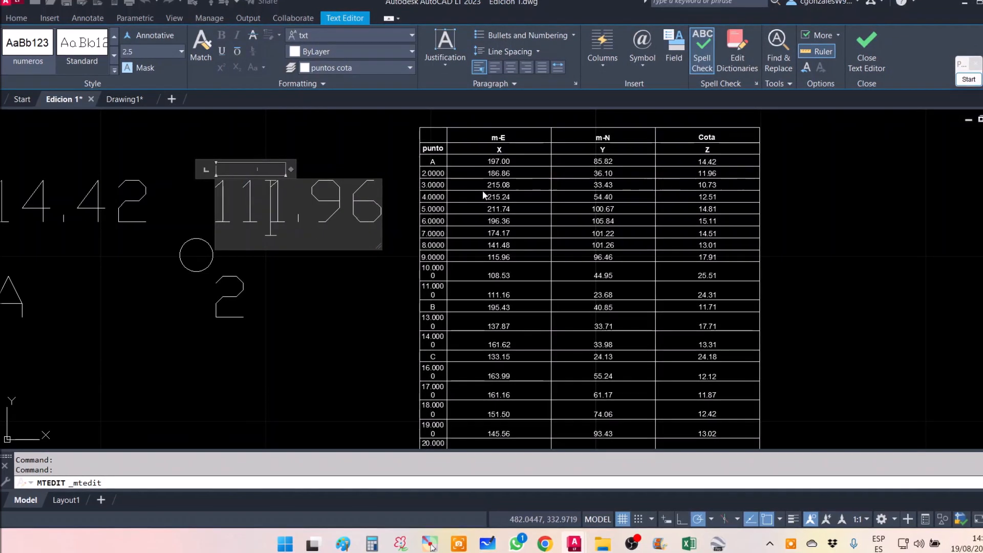
key("BackSpace")
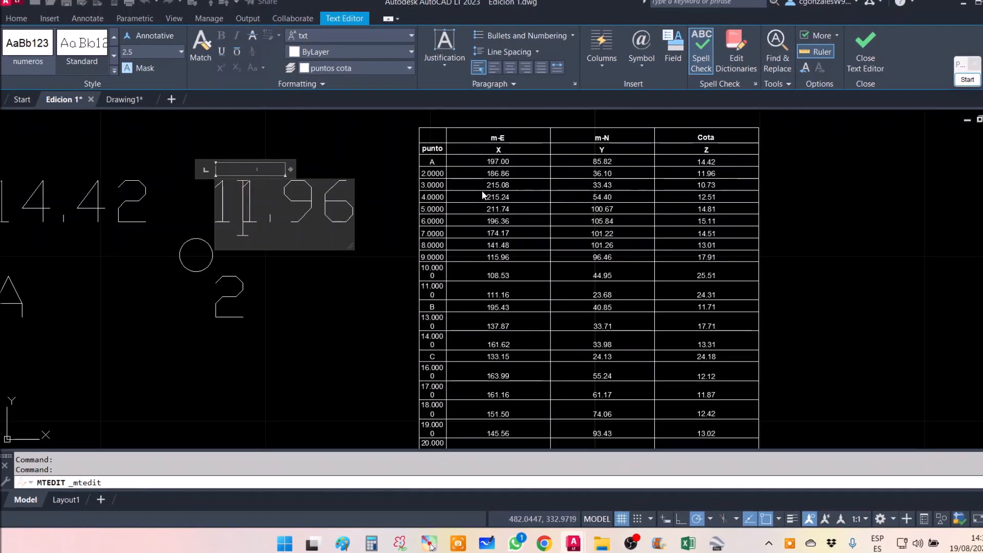
left_click(354, 322)
key("Escape")
Step: Copy point 2's circle together with its name and elevation texts to the free space below point A
scroll(292, 191, "down", 3)
scroll(136, 125, "up", 1)
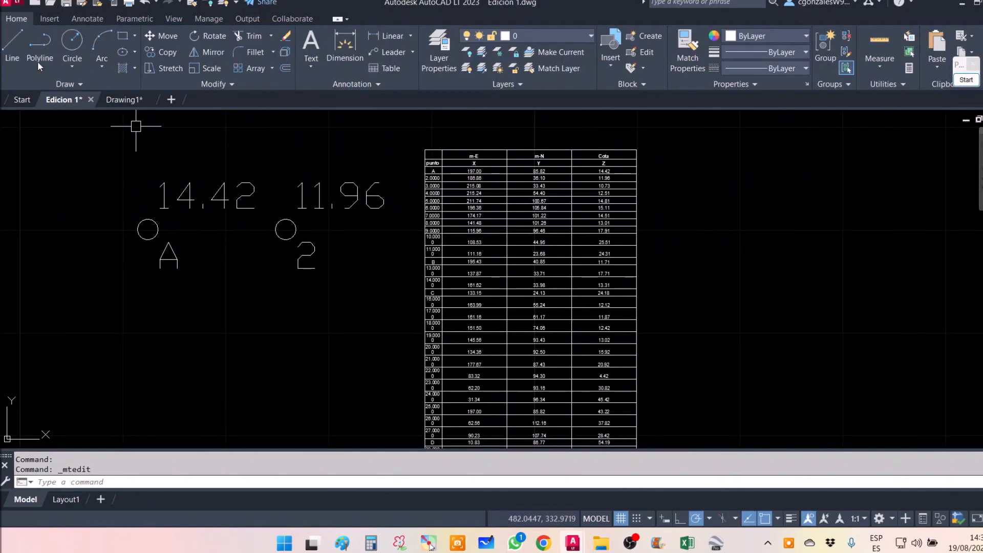
left_click(154, 53)
left_click(389, 328)
left_click(272, 155)
key("Return")
left_click(285, 230)
left_click(134, 349)
key("Escape")
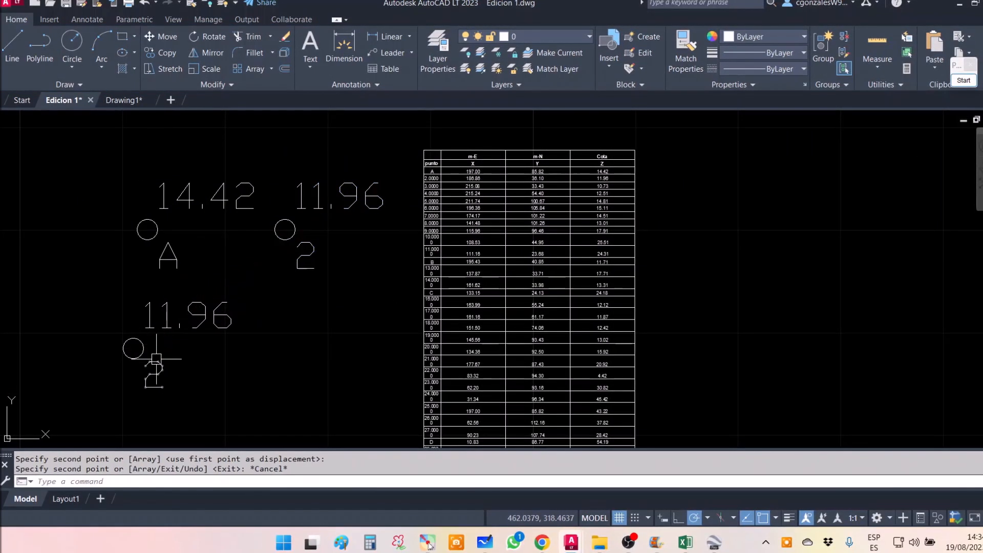
Step: Change the name text of the new copy below point A to "3"
double_click(158, 378)
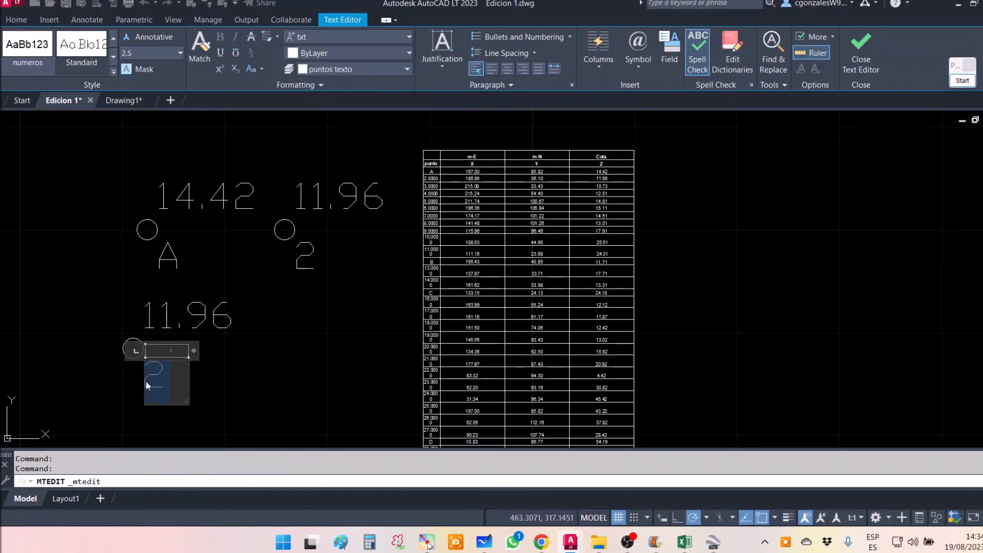
left_click(257, 374)
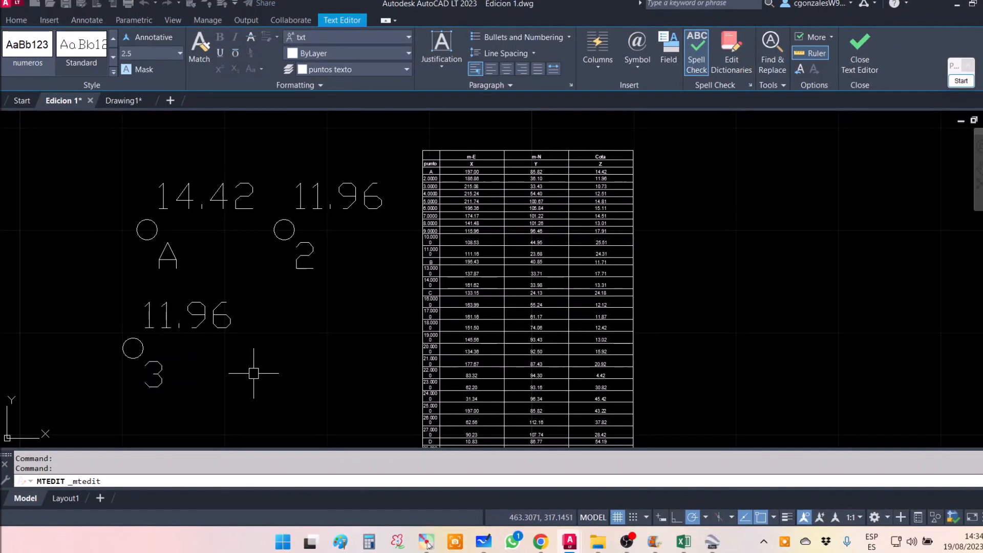
key("Escape")
Step: Look up point 3 in the coordinate table and set its elevation text to 10.73
scroll(579, 189, "up", 4)
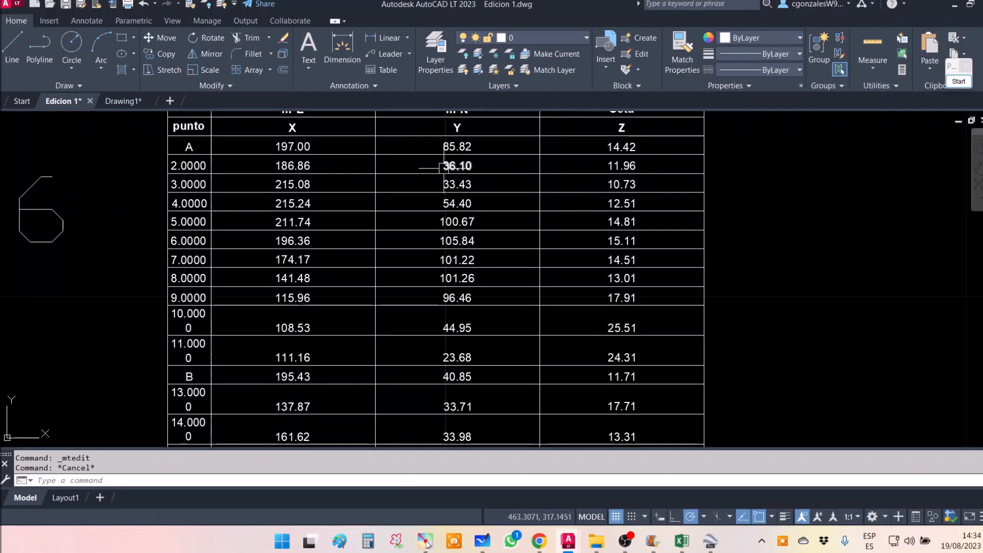
scroll(279, 229, "down", 4)
scroll(157, 269, "up", 2)
scroll(194, 284, "down", 2)
middle_click_drag(195, 285, 315, 285)
scroll(179, 344, "up", 2)
middle_click_drag(209, 333, 356, 279)
left_click(219, 279)
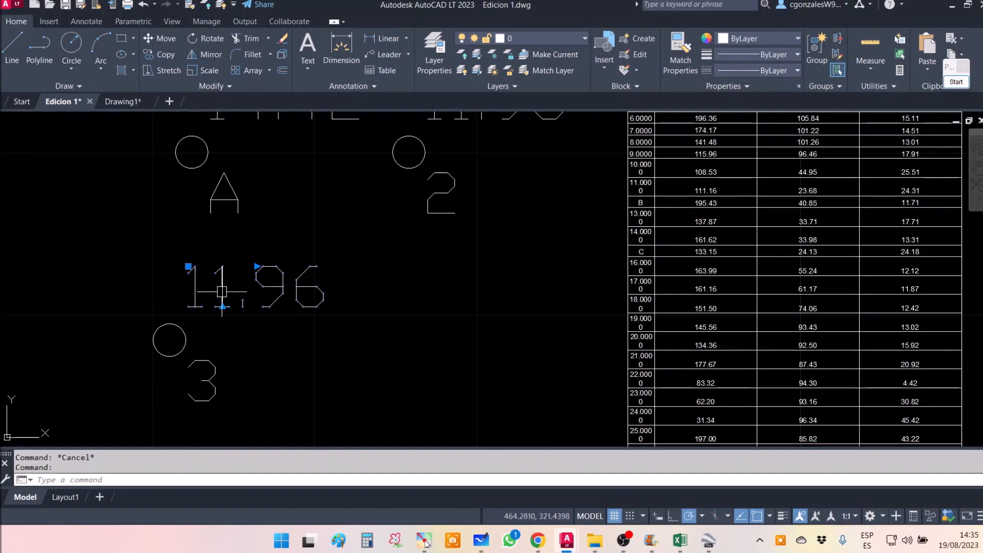
double_click(218, 292)
left_click_drag(218, 293, 359, 294)
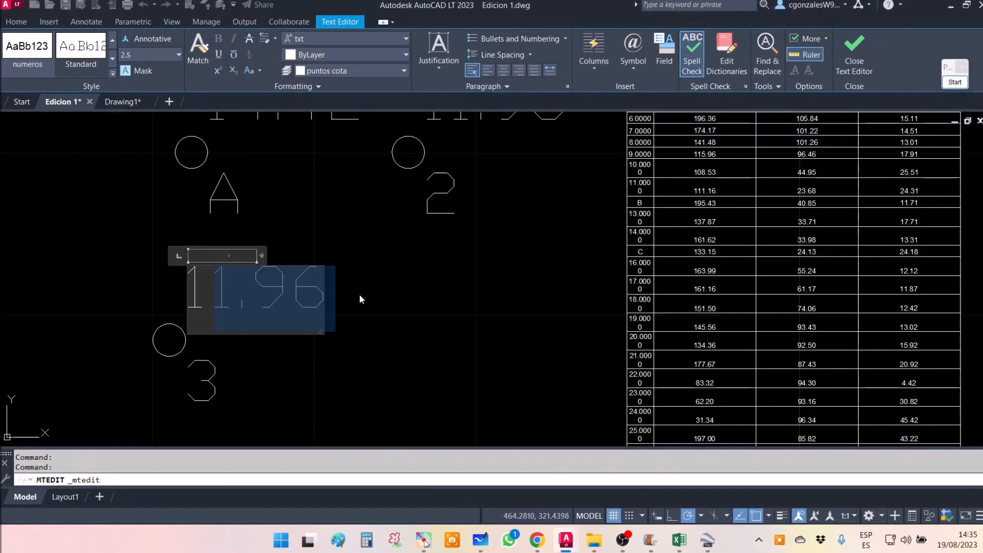
type("0.73")
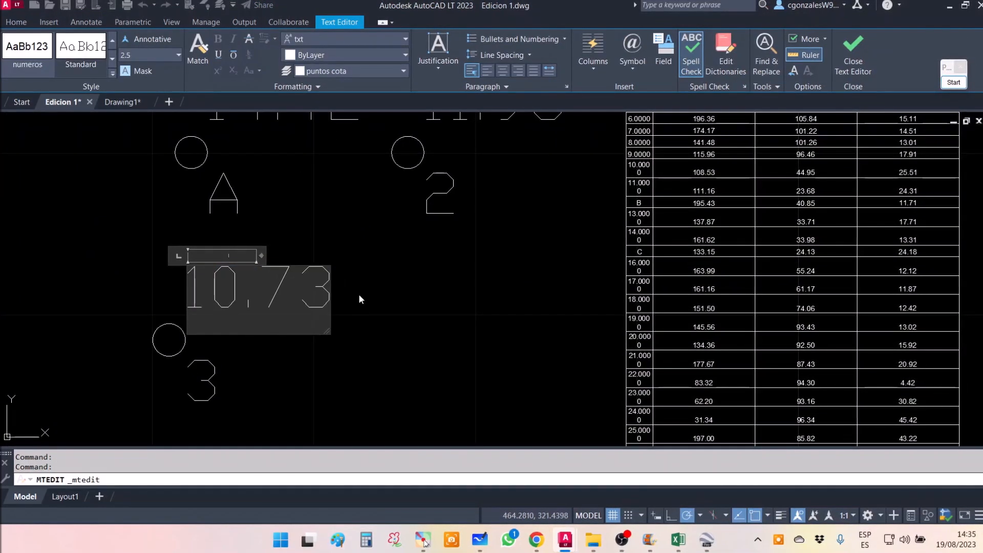
left_click(428, 270)
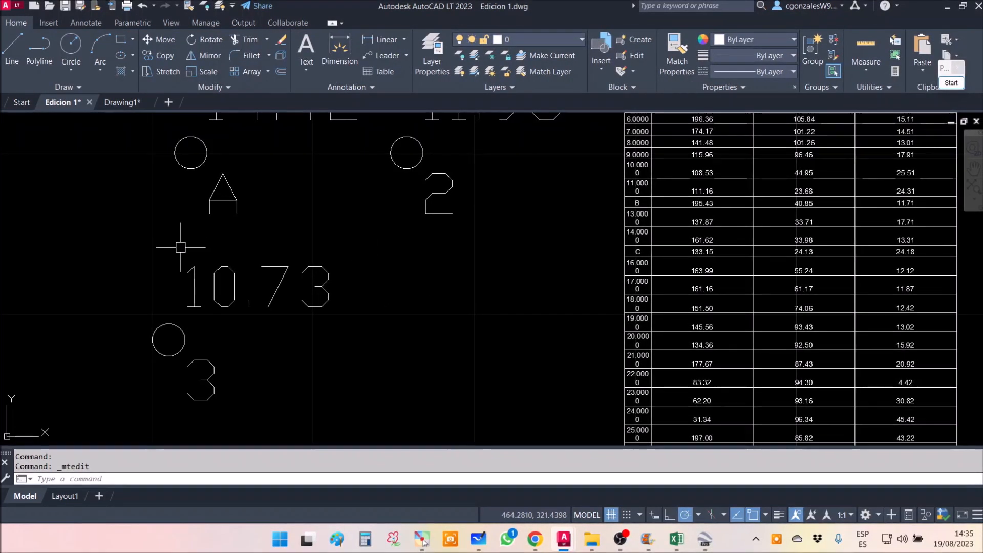
Step: Examine the finished grid of survey points, checking each circle's name and elevation texts beside the coordinate table
scroll(180, 247, "down", 5)
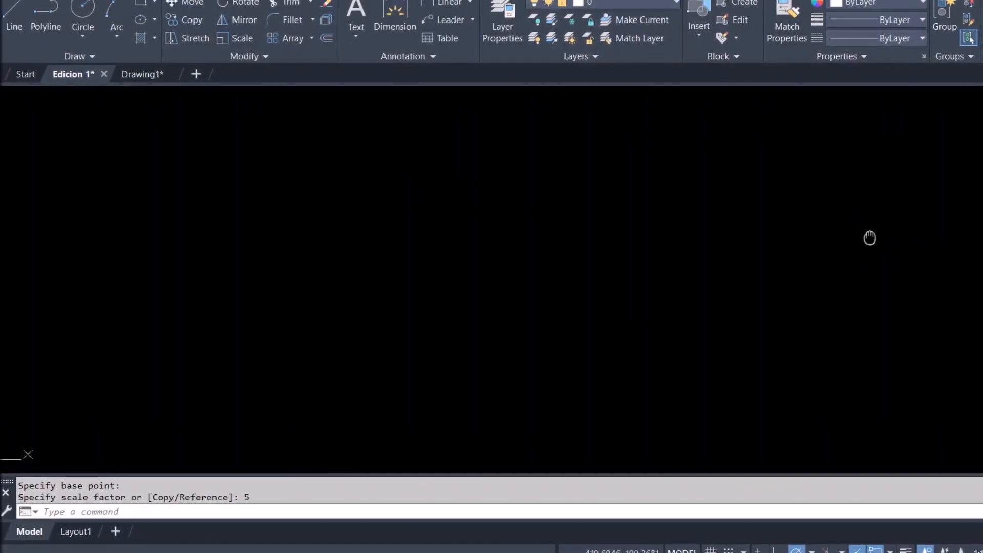
middle_click_drag(576, 283, 268, 277)
scroll(434, 190, "up", 2)
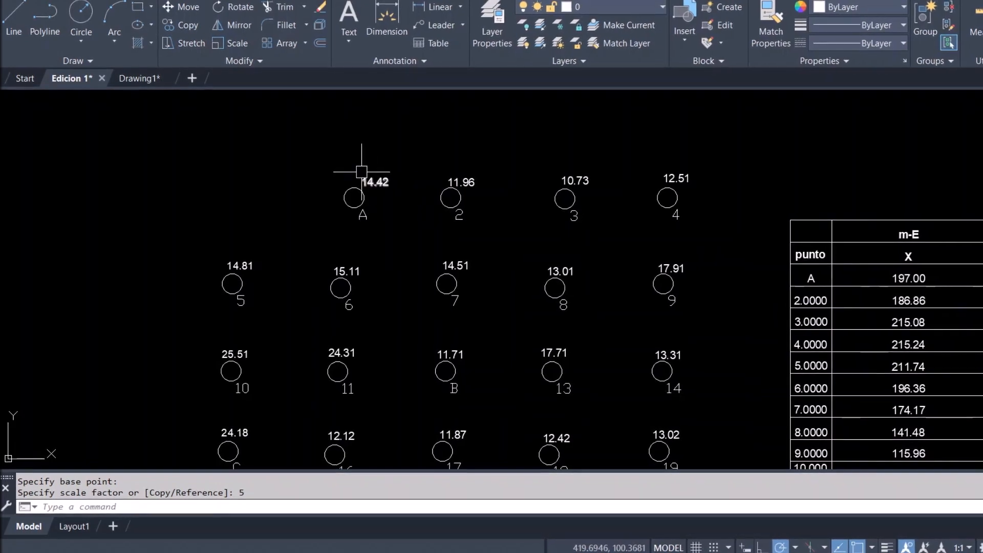
middle_click_drag(376, 213, 269, 176)
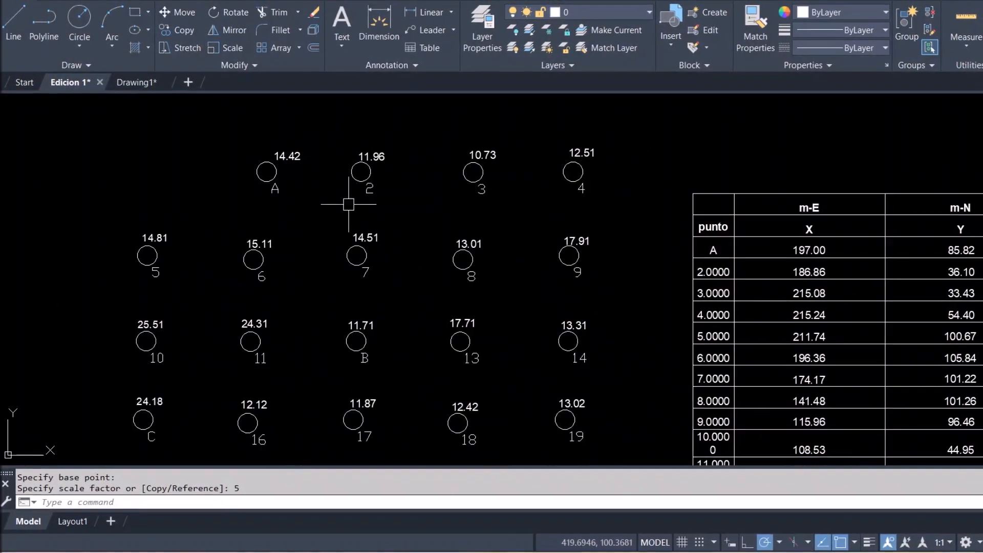
mouse_move(554, 237)
middle_mouse_down()
mouse_move(542, 221)
mouse_move(554, 193)
middle_mouse_up()
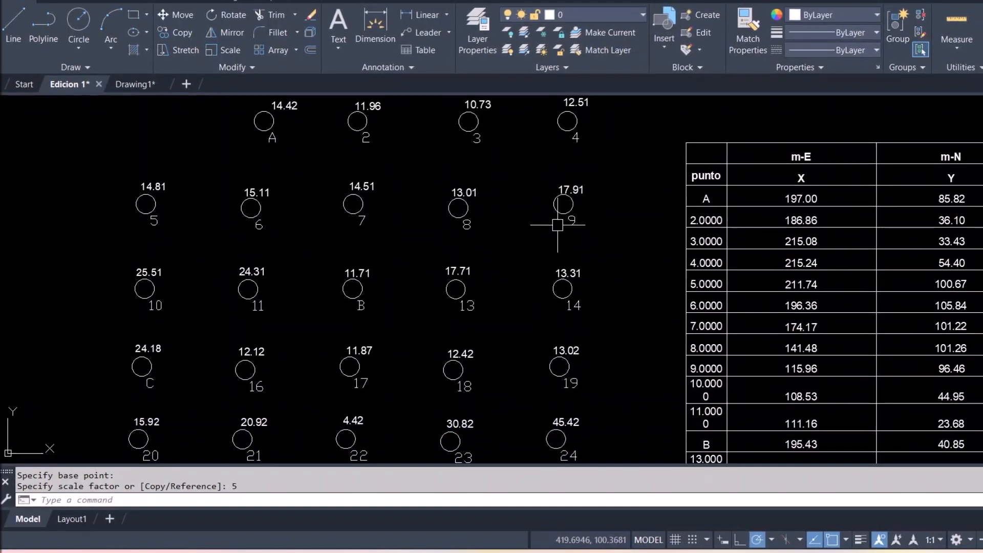
mouse_move(622, 324)
middle_mouse_down()
mouse_move(599, 300)
mouse_move(597, 222)
middle_mouse_up()
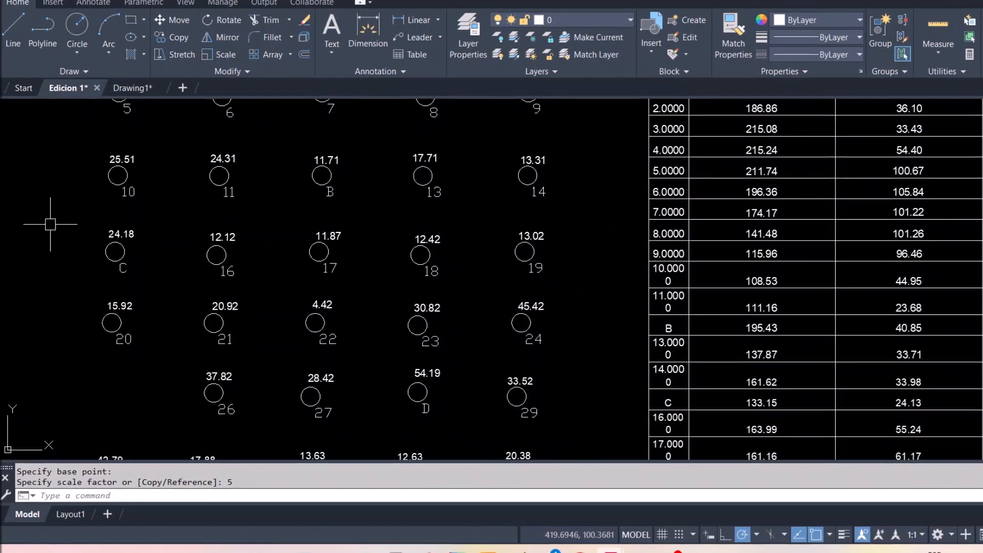
middle_click_drag(48, 219, 66, 241)
scroll(103, 175, "up", 3)
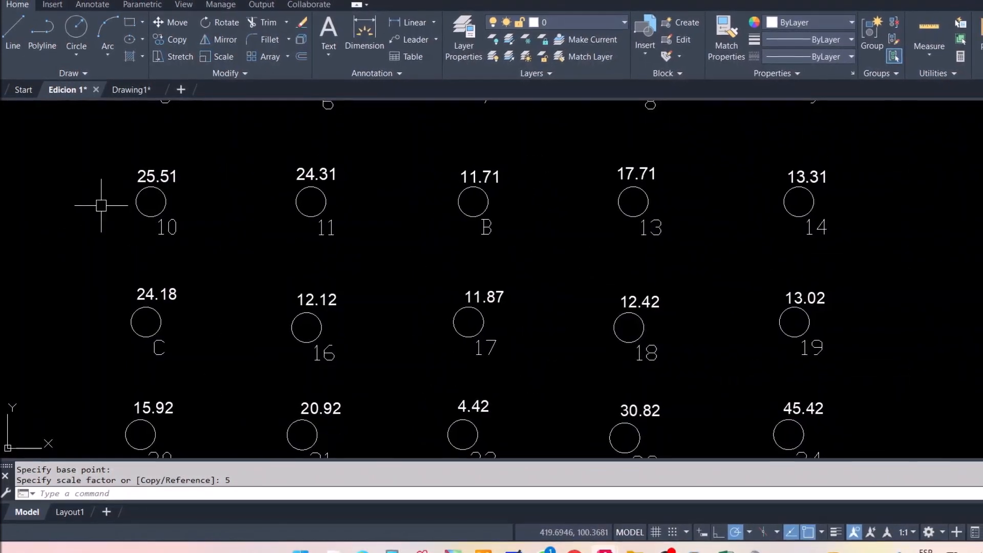
scroll(150, 202, "up", 2)
left_click(173, 193)
key("Escape")
left_click(199, 237)
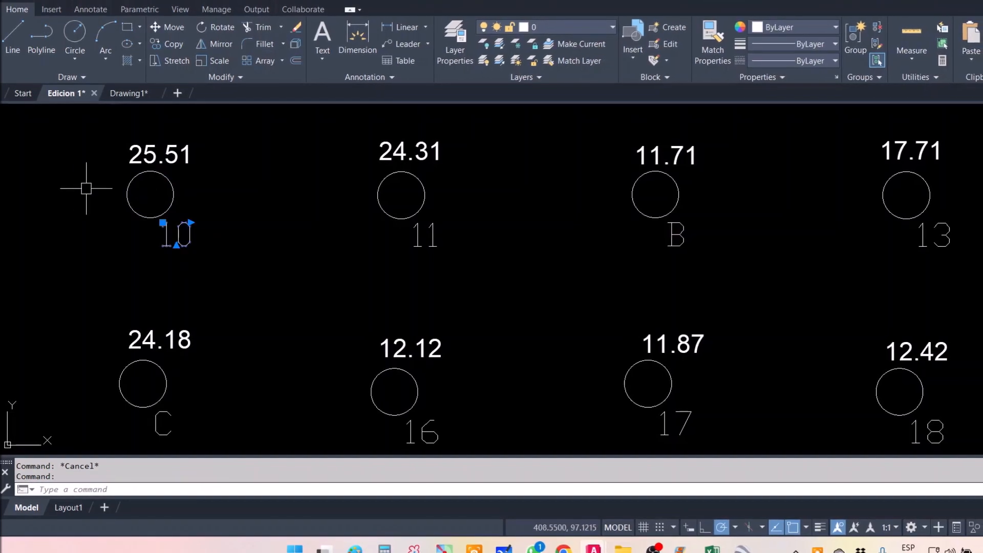
key("Escape")
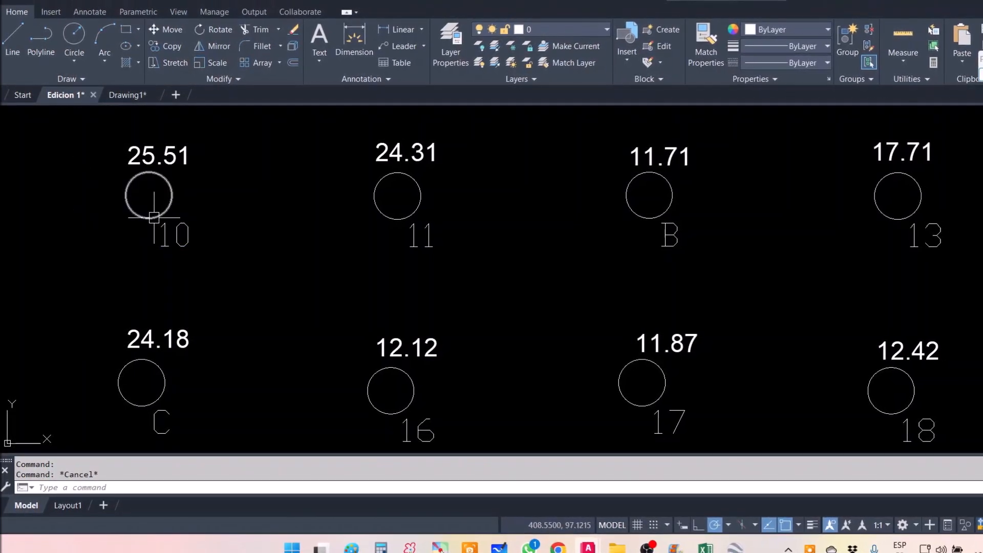
left_click(149, 154)
key("Escape")
scroll(297, 217, "down", 4)
scroll(439, 214, "up", 4)
middle_click_drag(343, 210, 626, 230)
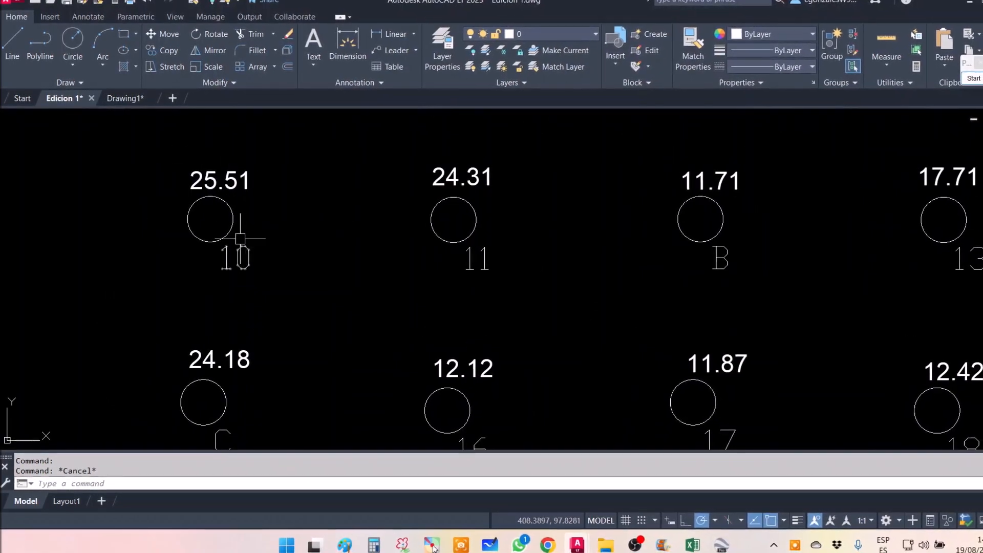
scroll(201, 166, "down", 4)
scroll(359, 220, "down", 2)
middle_click_drag(395, 279, 403, 192)
mouse_move(418, 260)
middle_mouse_down()
mouse_move(419, 156)
mouse_move(398, 212)
middle_mouse_up()
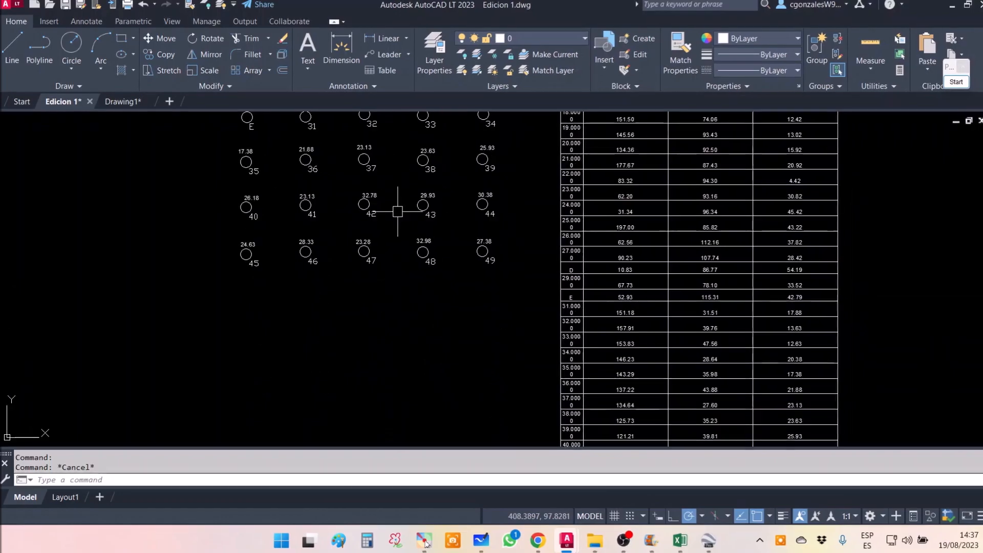
scroll(421, 237, "down", 2)
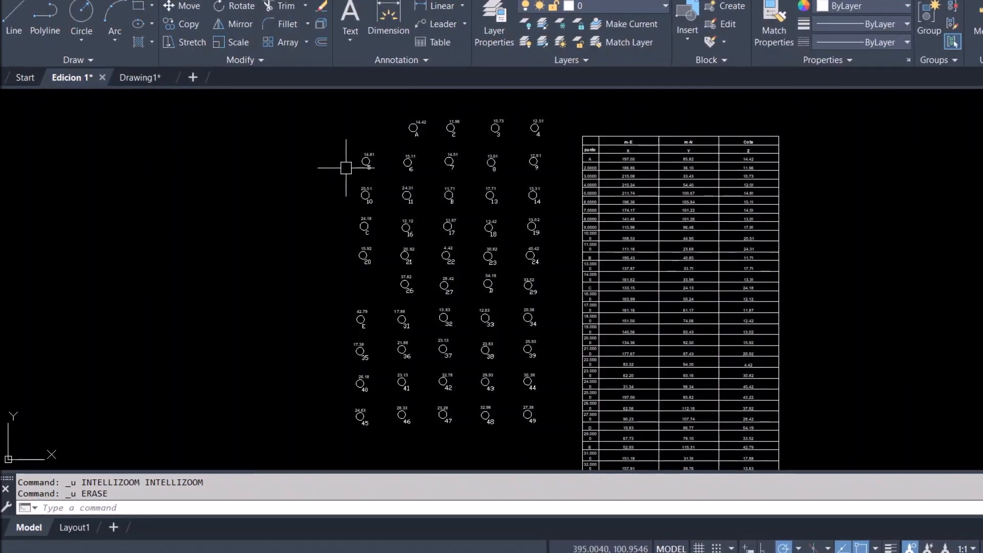
Step: Move point A's circle with its name and elevation texts, from the circle's centre to the tabulated coordinates 197.00,85.82
scroll(324, 220, "down", 10)
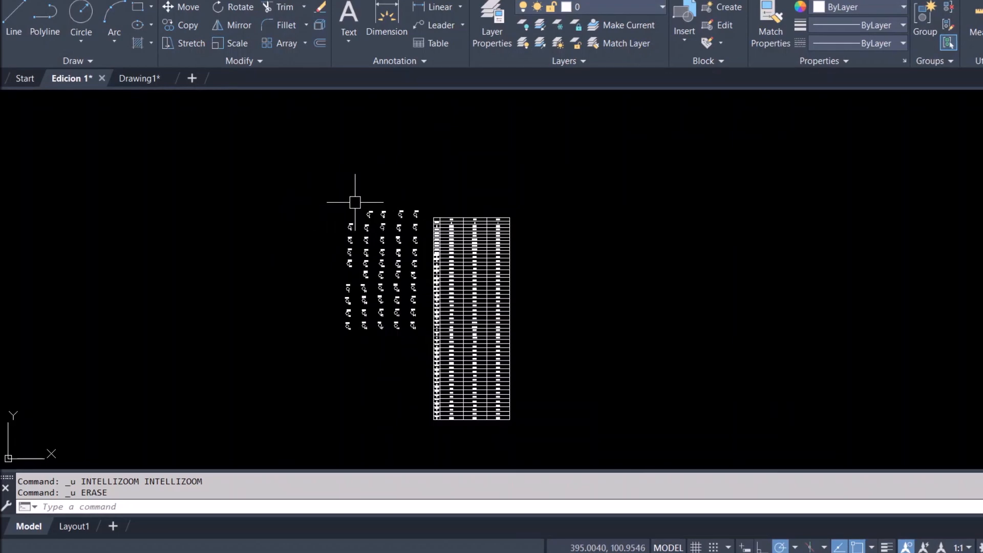
scroll(375, 217, "up", 6)
mouse_move(369, 218)
middle_mouse_down()
mouse_move(328, 202)
mouse_move(271, 202)
middle_mouse_up()
scroll(482, 295, "down", 2)
mouse_move(488, 298)
middle_mouse_down()
mouse_move(312, 219)
mouse_move(359, 242)
middle_mouse_up()
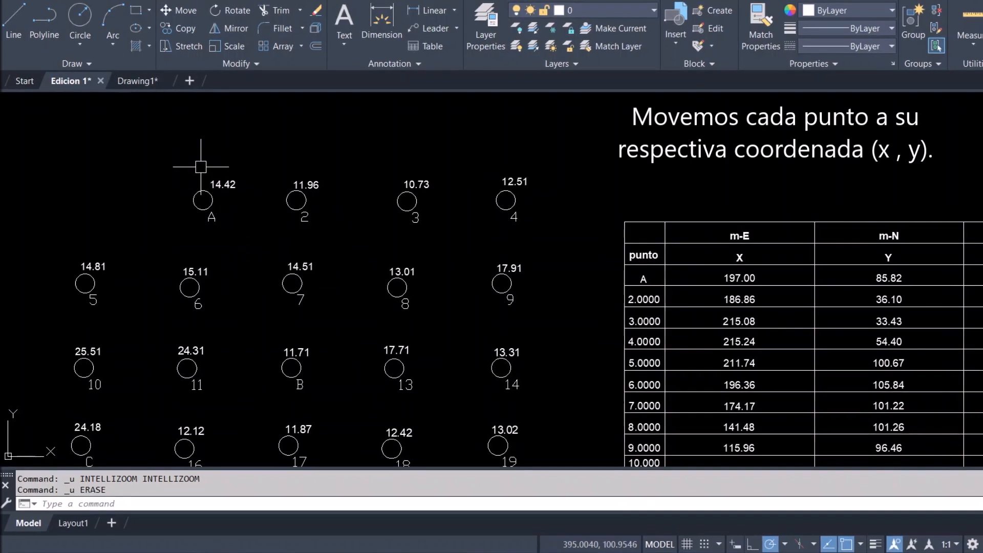
left_click(190, 14)
left_click(249, 241)
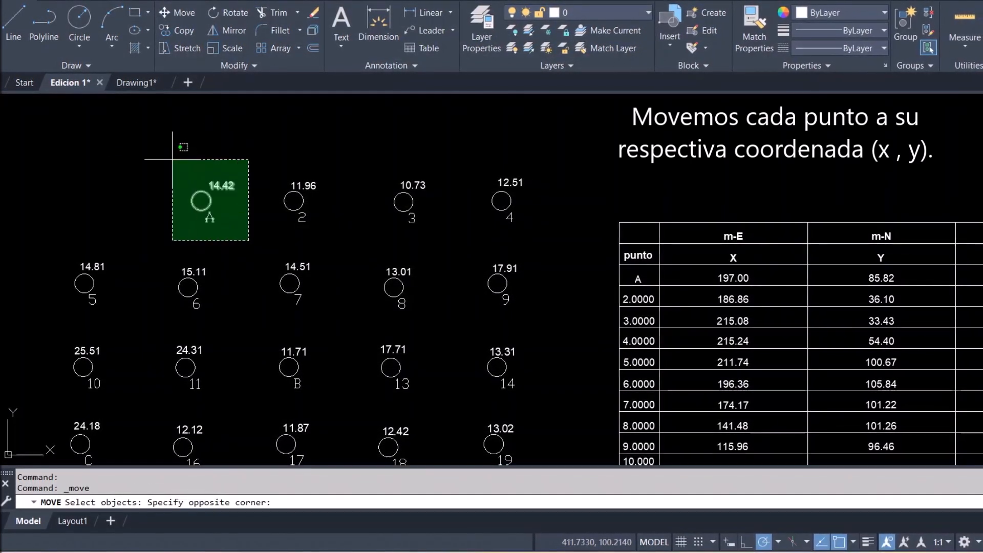
left_click(171, 159)
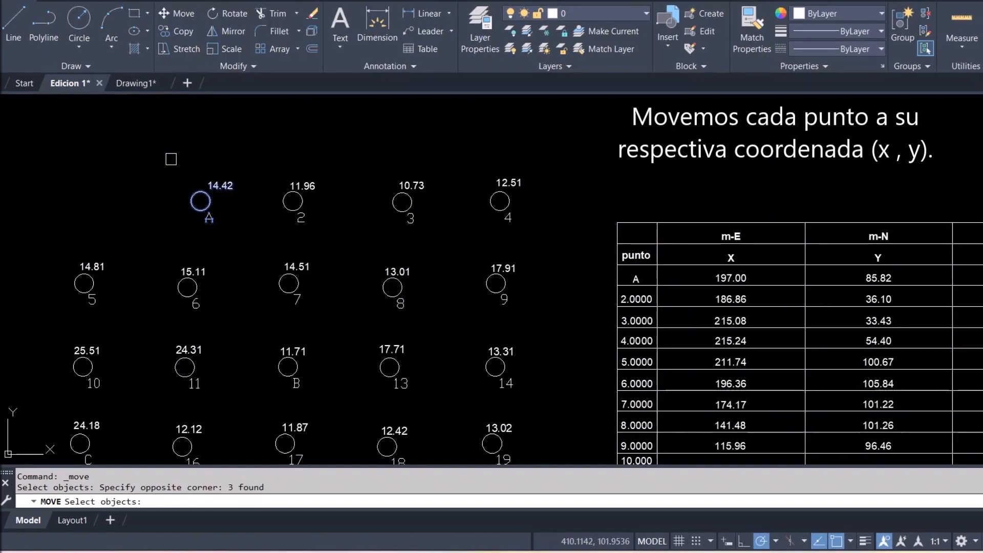
key("Return")
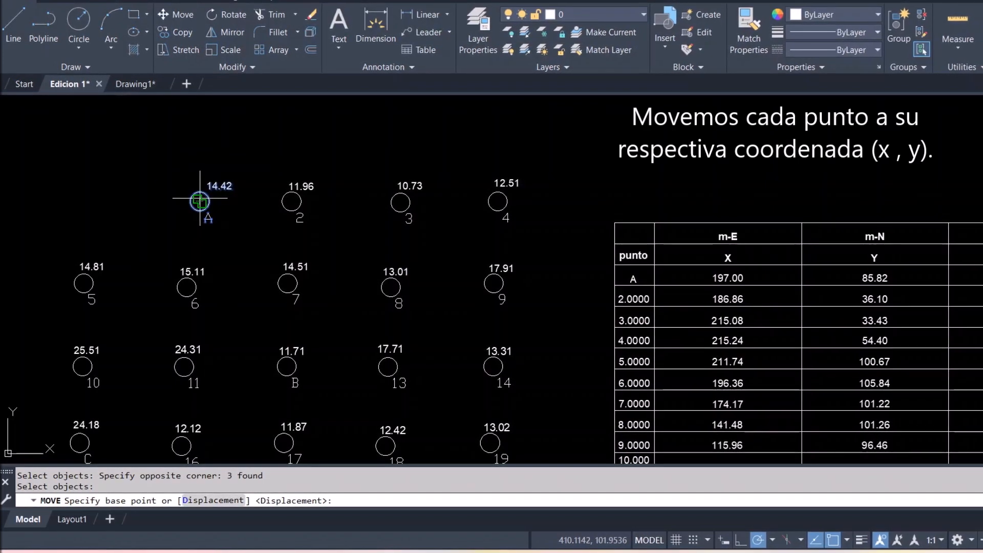
scroll(200, 201, "up", 6)
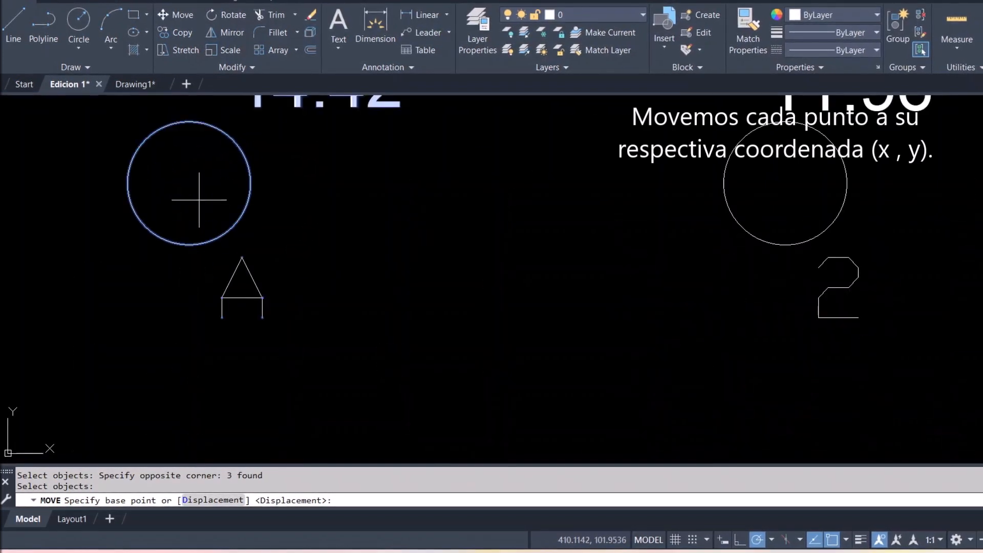
left_click(188, 184)
scroll(255, 200, "down", 6)
scroll(248, 208, "up", 5)
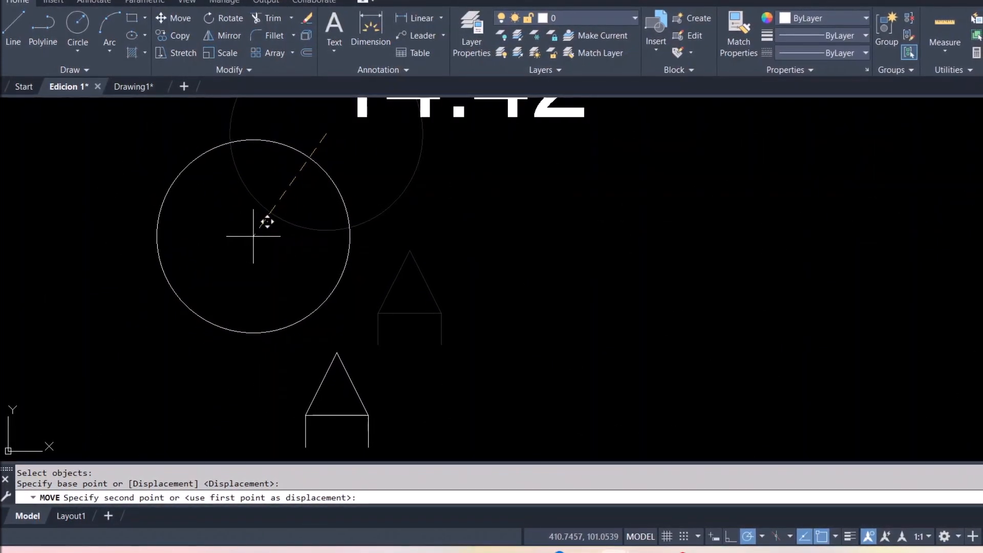
scroll(252, 236, "down", 10)
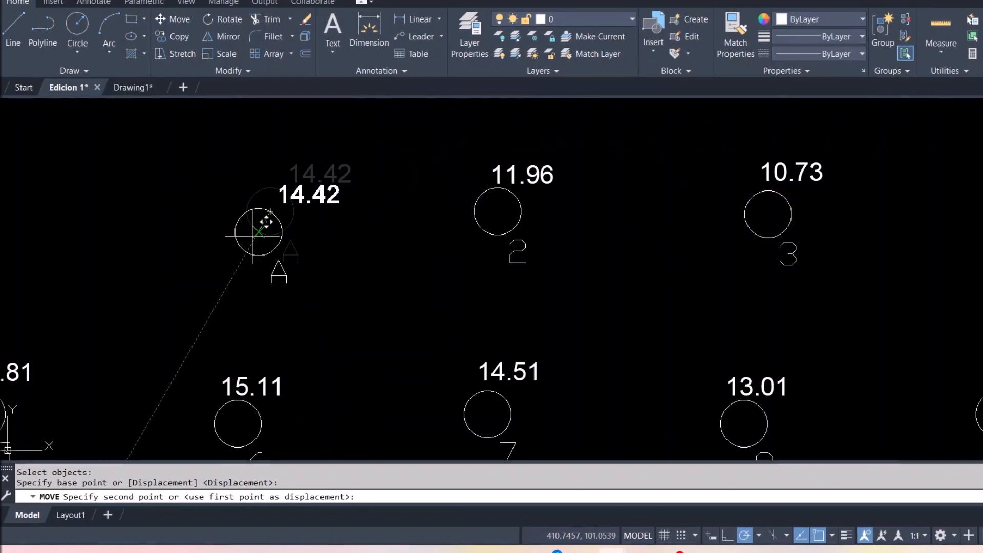
middle_click_drag(643, 222, 155, 163)
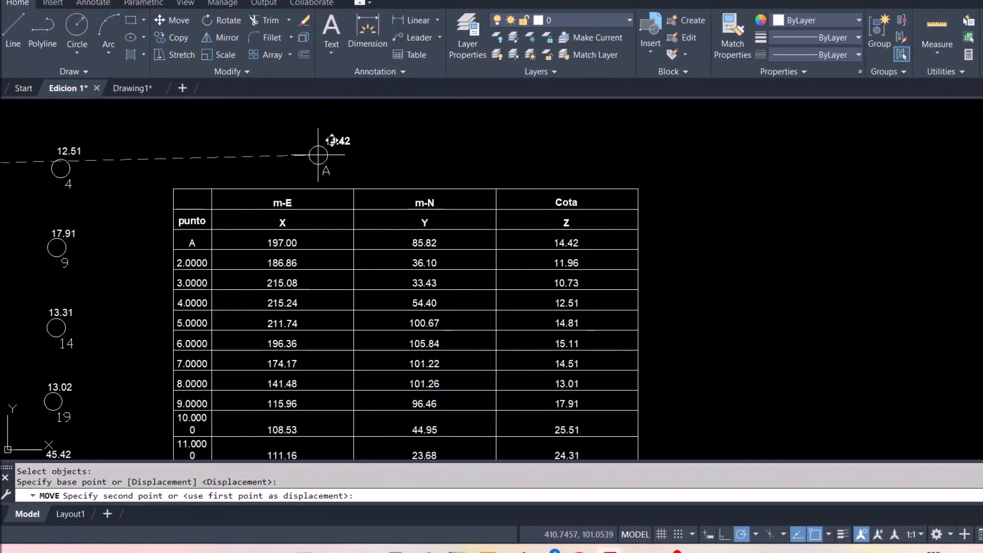
scroll(285, 160, "up", 3)
scroll(278, 159, "up", 4)
scroll(278, 158, "down", 5)
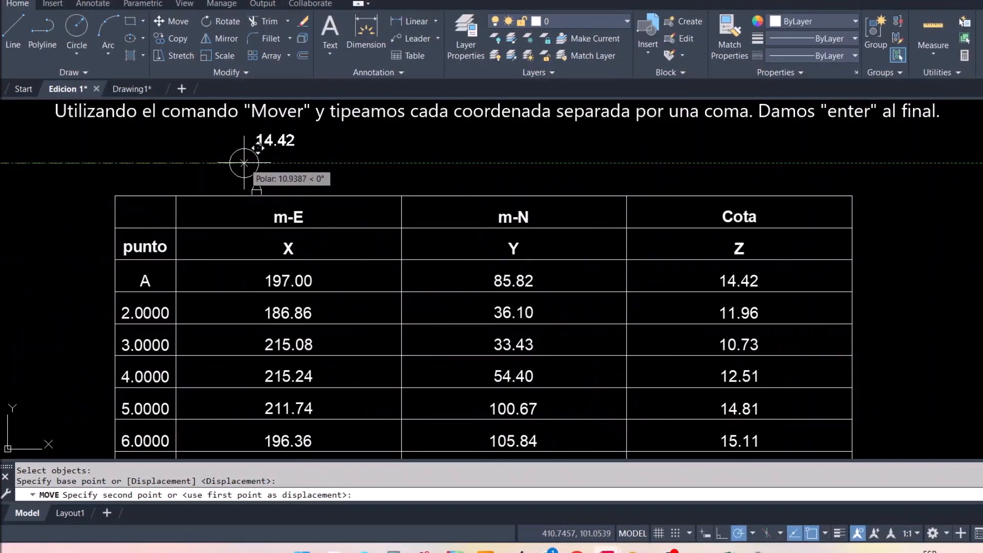
scroll(193, 153, "up", 1)
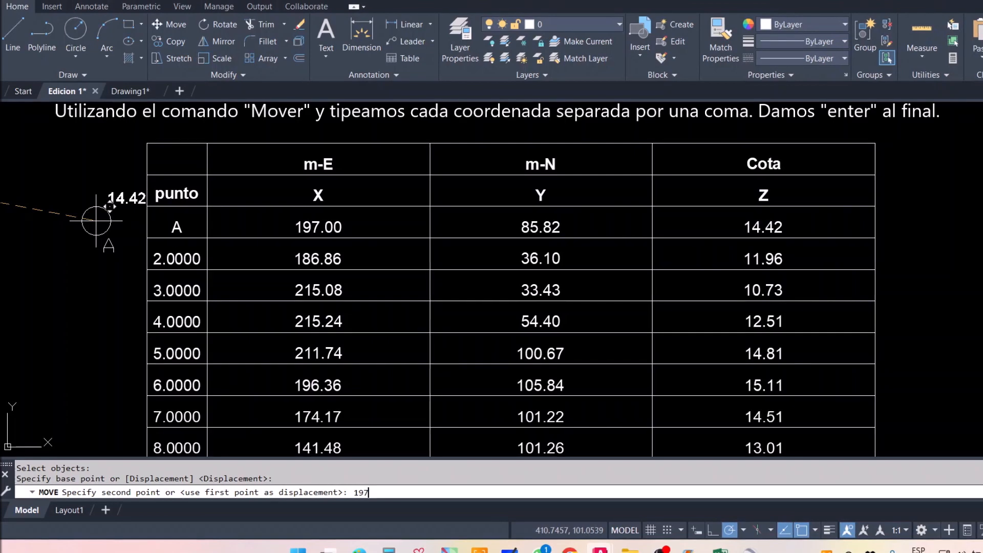
type(".00,")
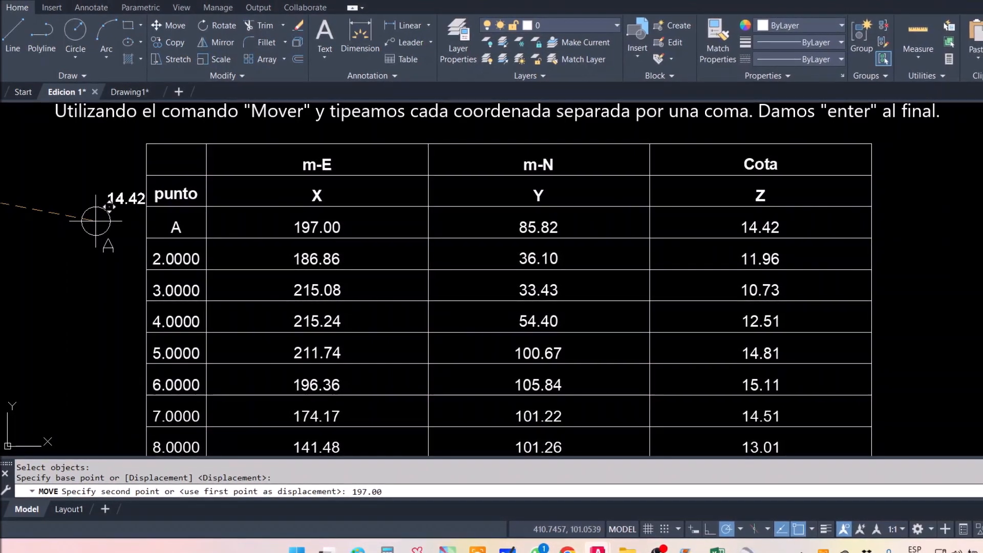
type("85.")
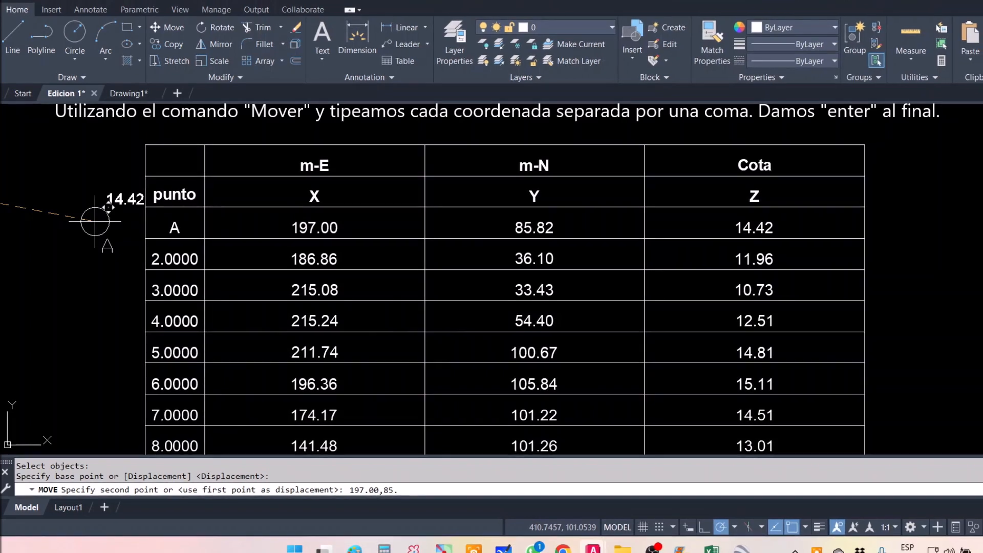
type("82")
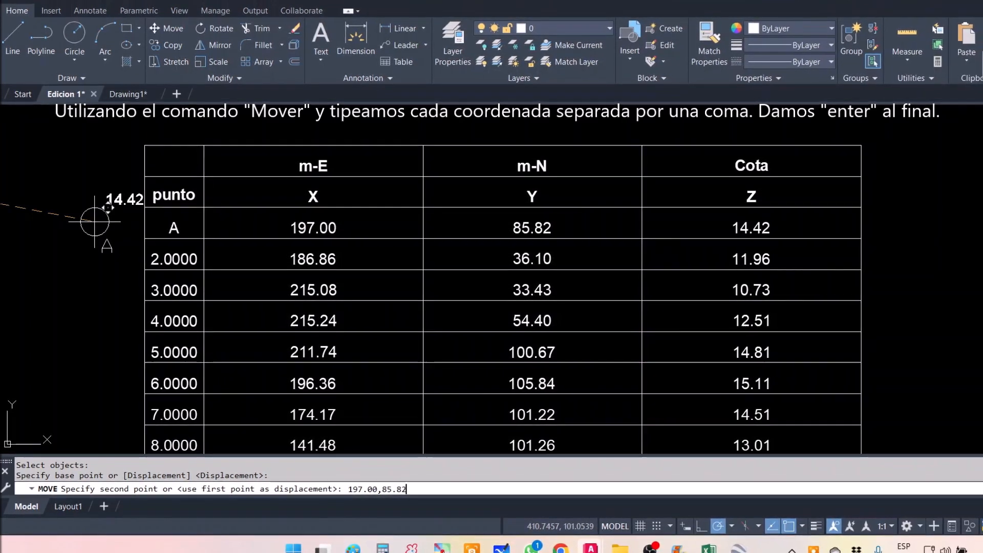
key("Return")
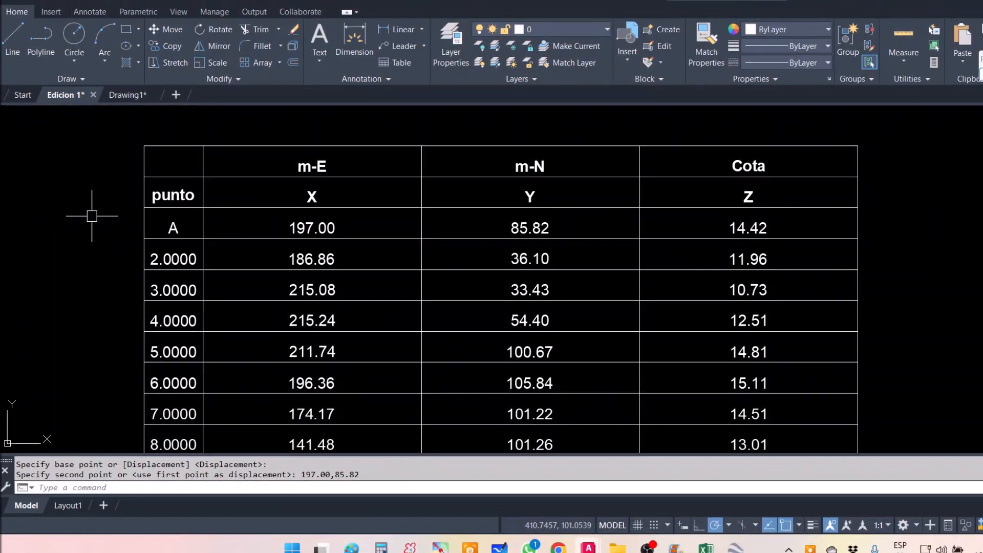
Step: Find the relocated point A and check the coordinates of its circle's centre with ID Point
scroll(359, 214, "down", 8)
middle_click_drag(226, 266, 698, 219)
scroll(412, 237, "down", 3)
scroll(263, 279, "down", 4)
middle_click_drag(221, 281, 529, 252)
scroll(349, 247, "up", 2)
scroll(317, 251, "up", 4)
scroll(342, 249, "up", 9)
scroll(293, 253, "up", 2)
scroll(293, 252, "down", 4)
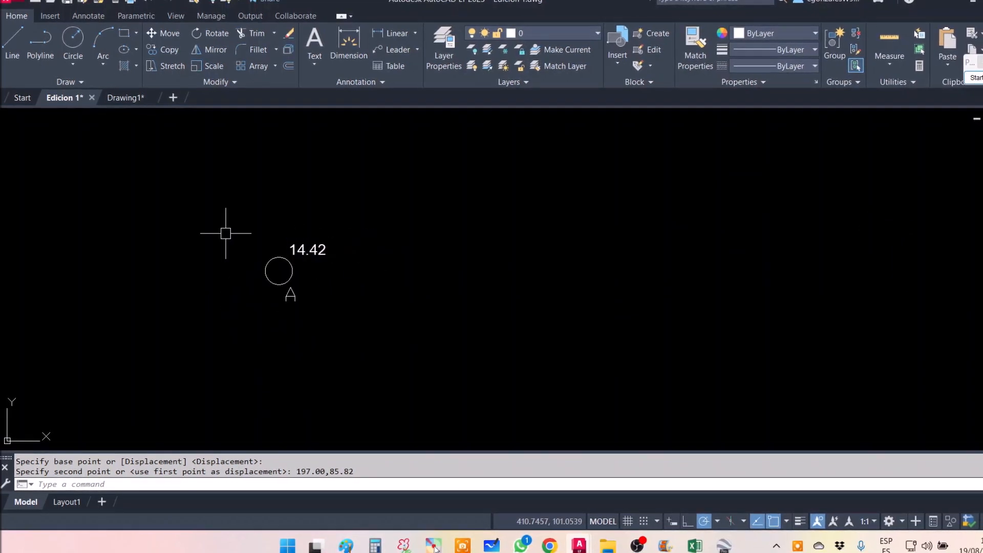
scroll(153, 235, "up", 2)
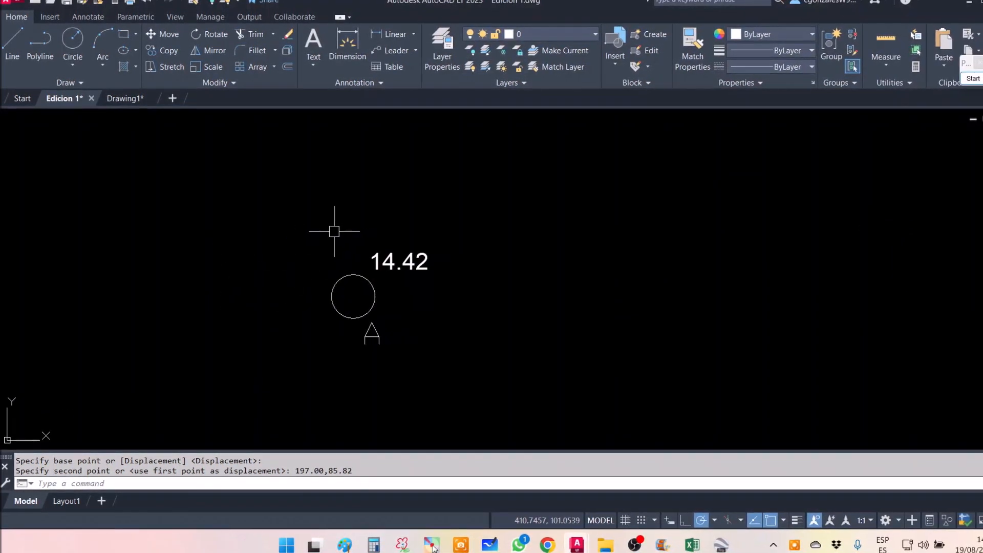
left_click(907, 83)
left_click(889, 98)
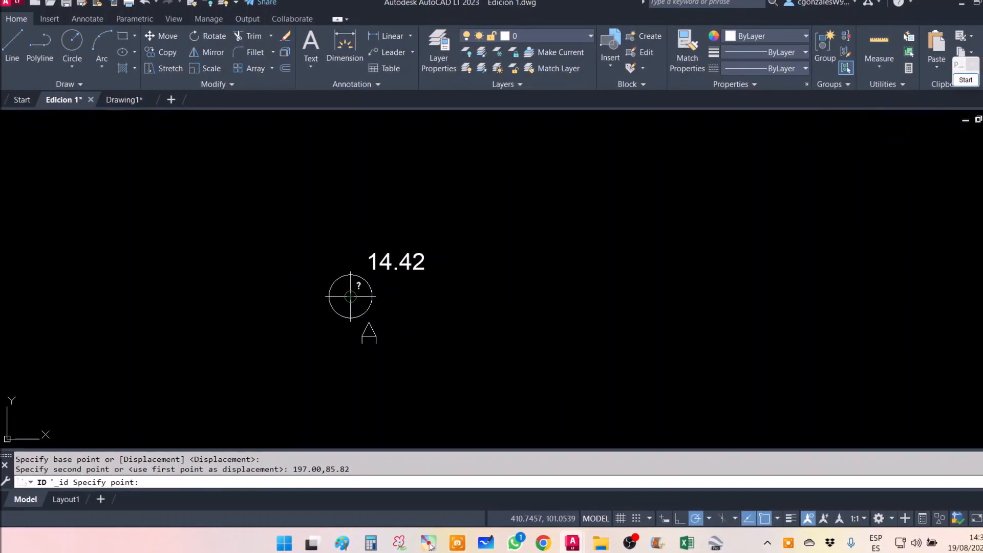
left_click(349, 295)
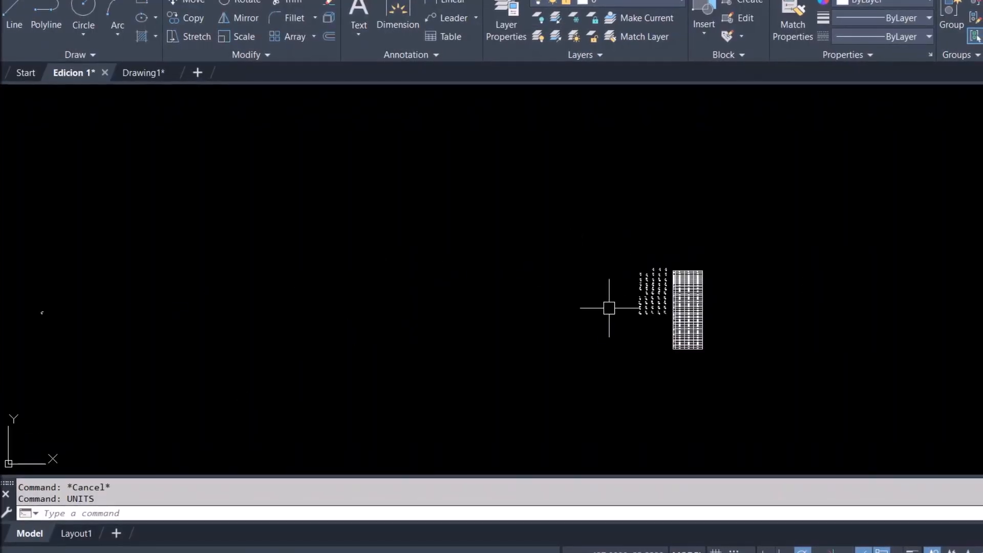
Step: Move point 2's circle with its name and elevation texts, from the circle's centre to the tabulated coordinates 186.86,36.10
scroll(621, 239, "up", 8)
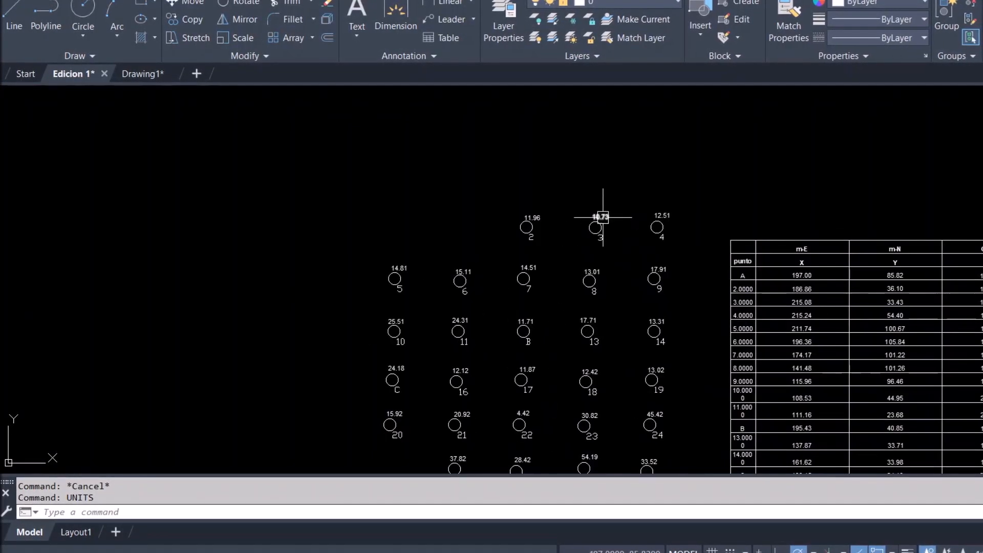
middle_click_drag(390, 194, 321, 193)
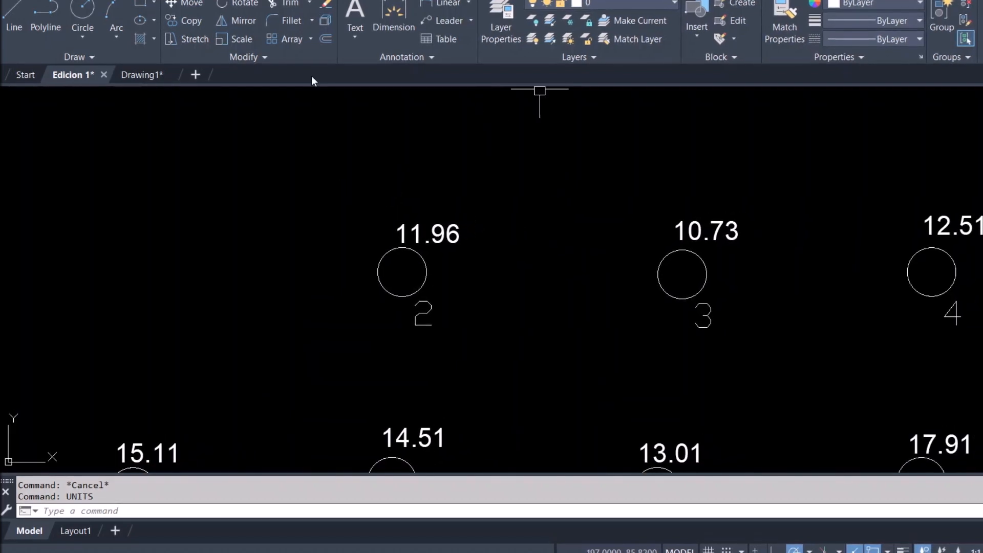
left_click(187, 8)
left_click(494, 369)
left_click(338, 184)
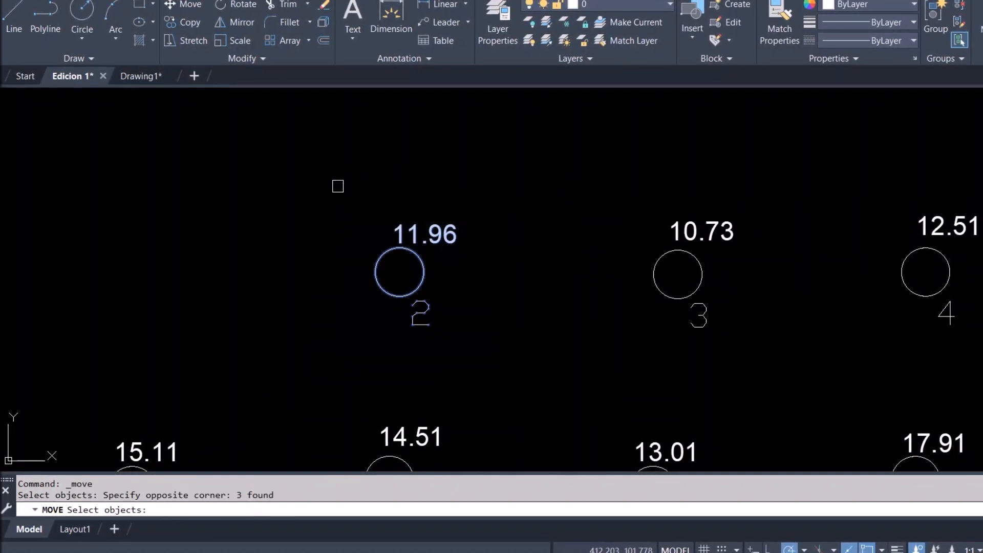
left_click(397, 272)
scroll(314, 220, "down", 5)
scroll(338, 194, "up", 8)
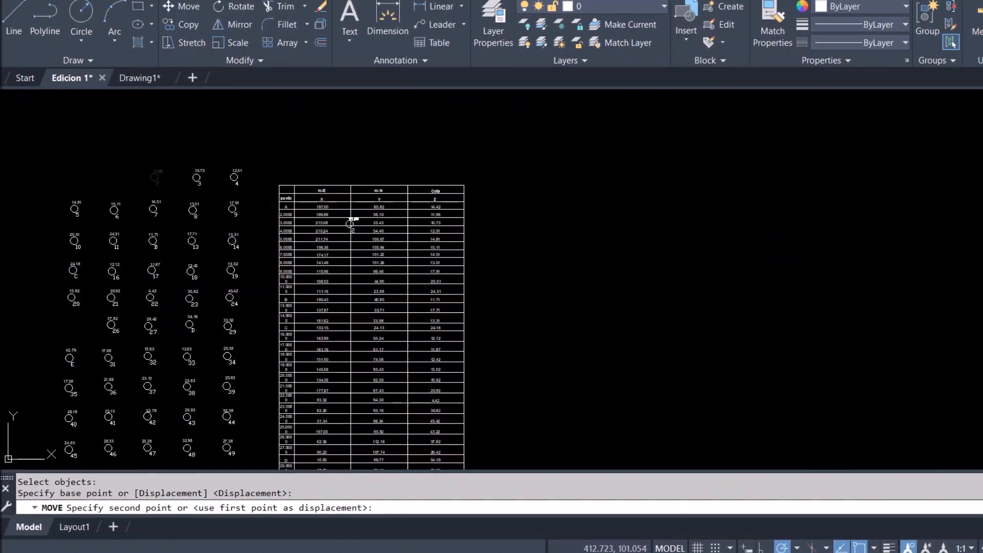
middle_click_drag(251, 211, 347, 204)
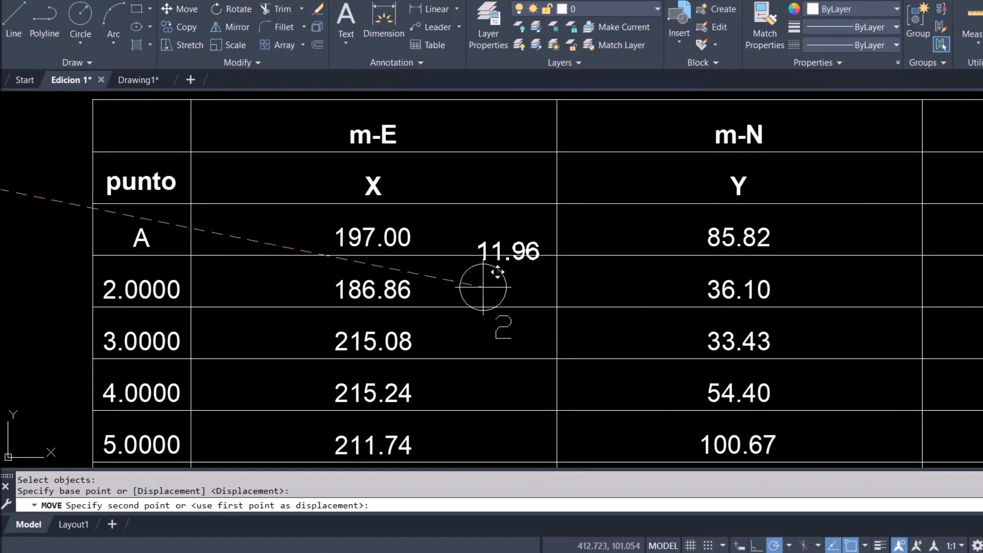
type("186.8")
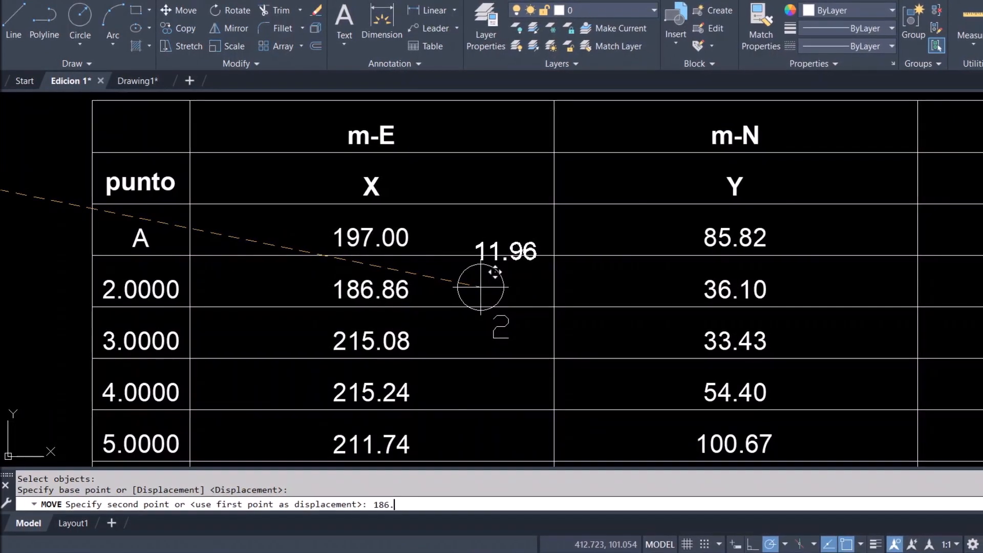
type("6,")
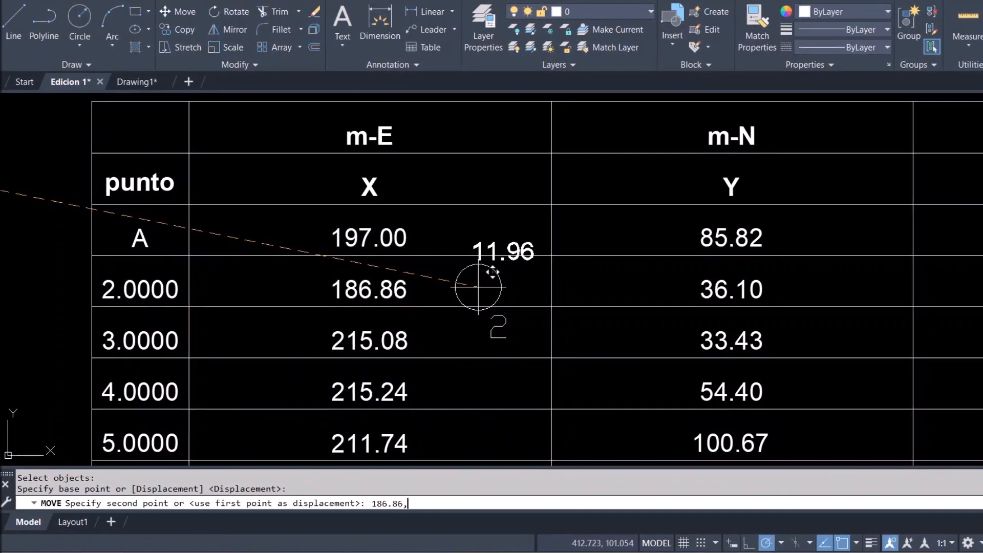
type("36.10")
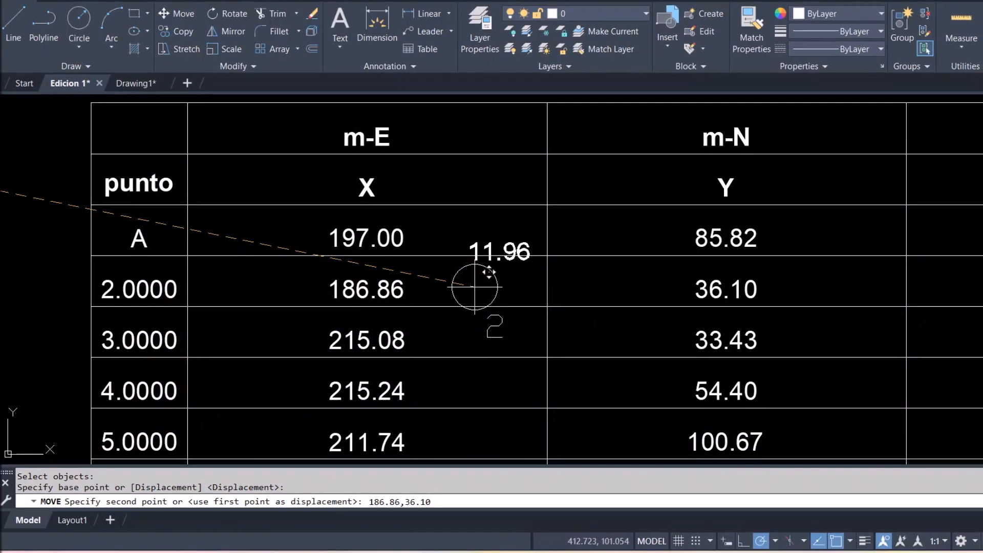
key("Return")
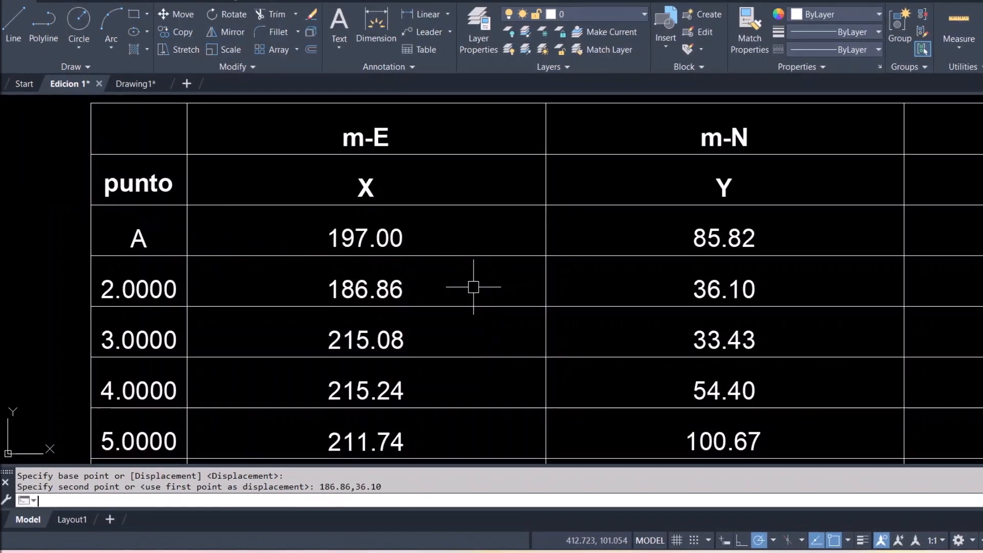
Step: Find the relocated point 2 and check the coordinates of its circle's centre with ID Point
scroll(358, 299, "down", 13)
middle_click_drag(229, 305, 684, 266)
middle_click_drag(213, 300, 551, 277)
scroll(551, 277, "down", 2)
scroll(290, 301, "up", 5)
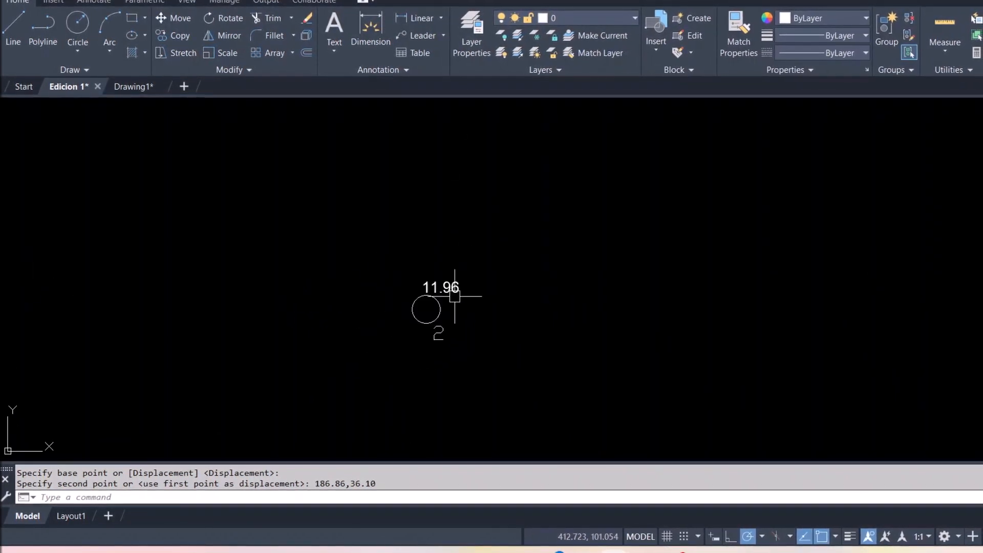
left_click(947, 70)
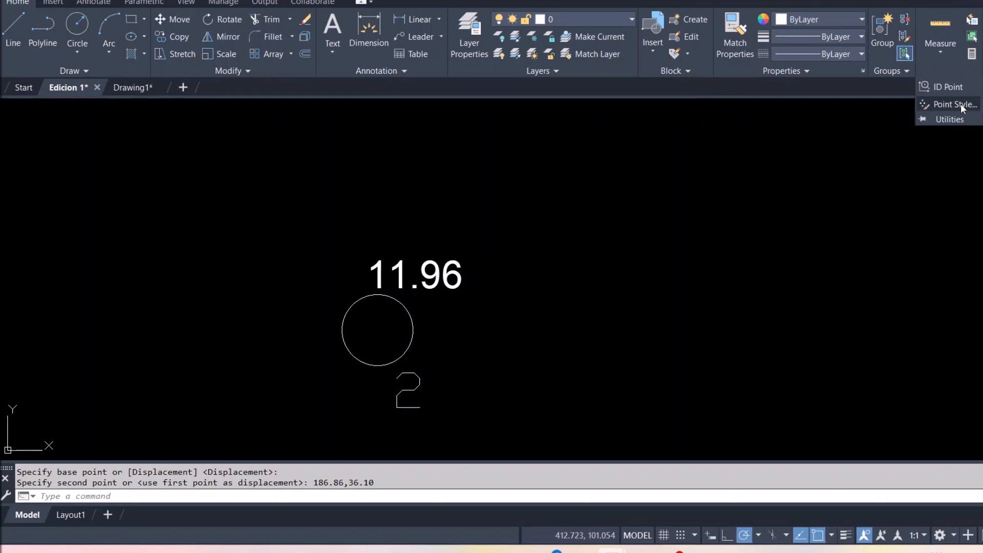
left_click(953, 89)
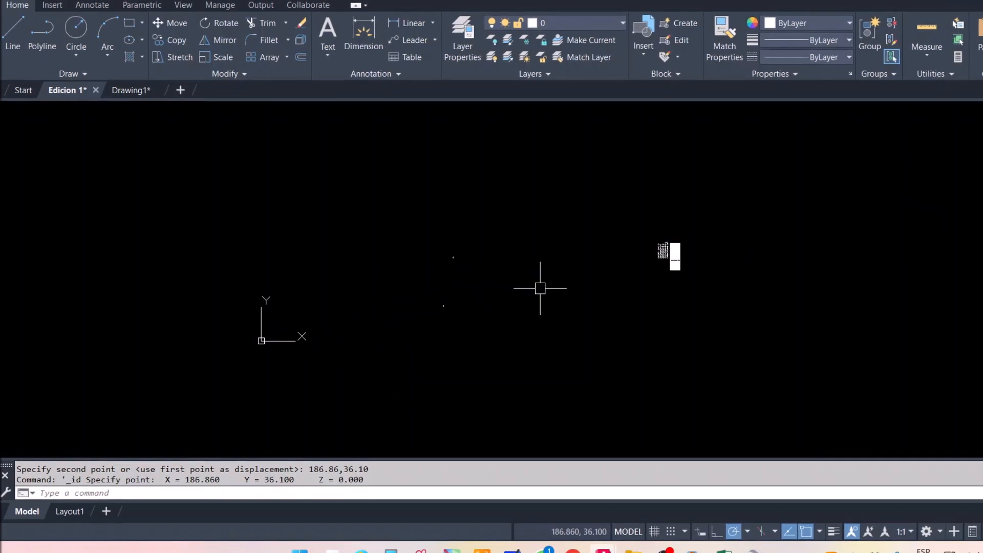
Step: Move point 3's circle with its name and elevation texts, from the circle's centre to the tabulated coordinates 215.08,33.43
scroll(611, 225, "up", 5)
scroll(611, 224, "up", 8)
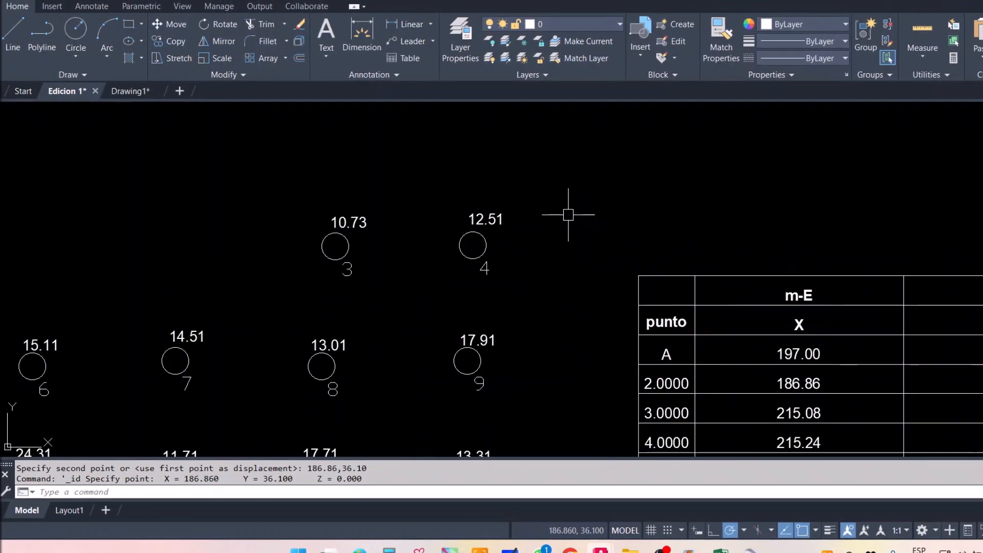
left_click(179, 26)
left_click(388, 270)
left_click(298, 198)
left_click(333, 247)
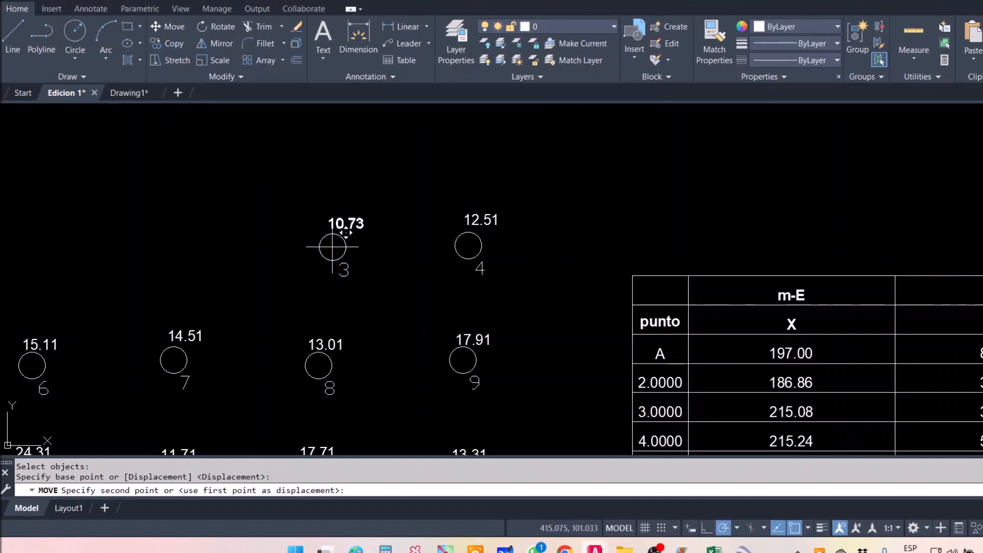
scroll(494, 318, "down", 4)
scroll(520, 235, "up", 5)
middle_click_drag(505, 218, 447, 176)
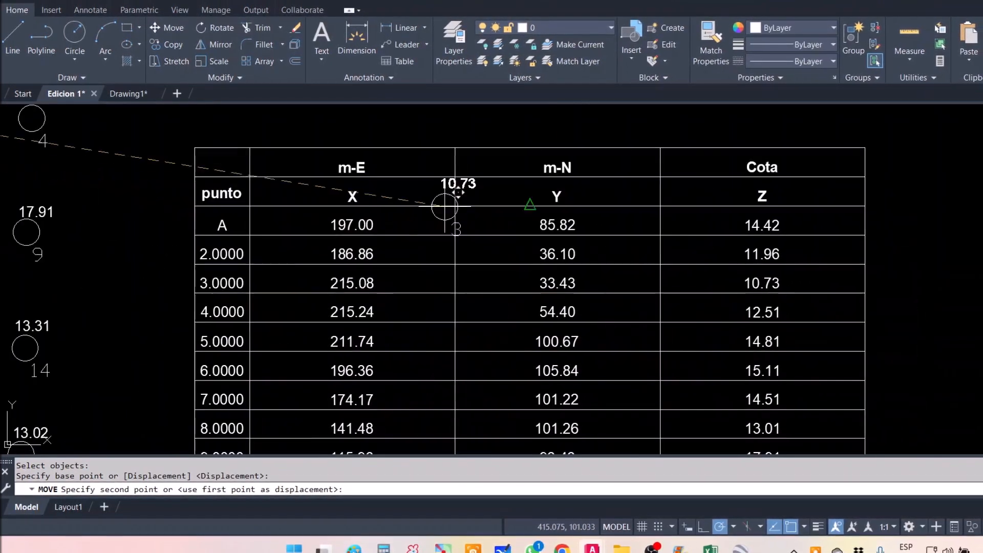
type("215.08")
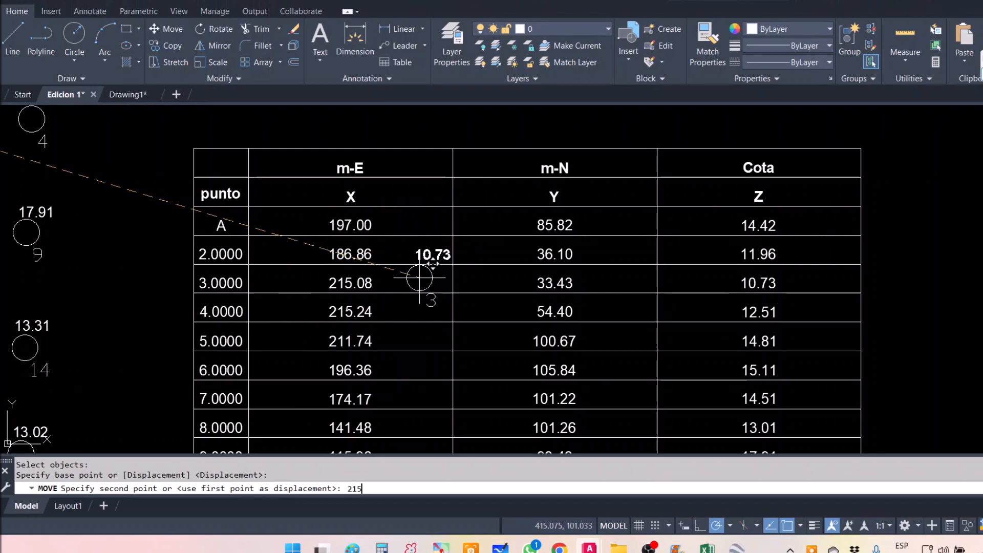
type(",33.43")
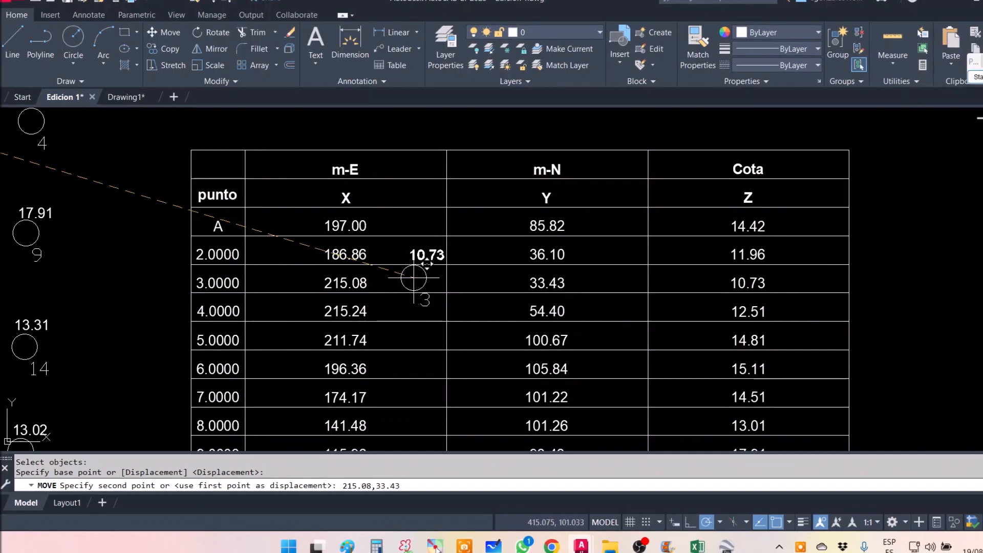
key("Return")
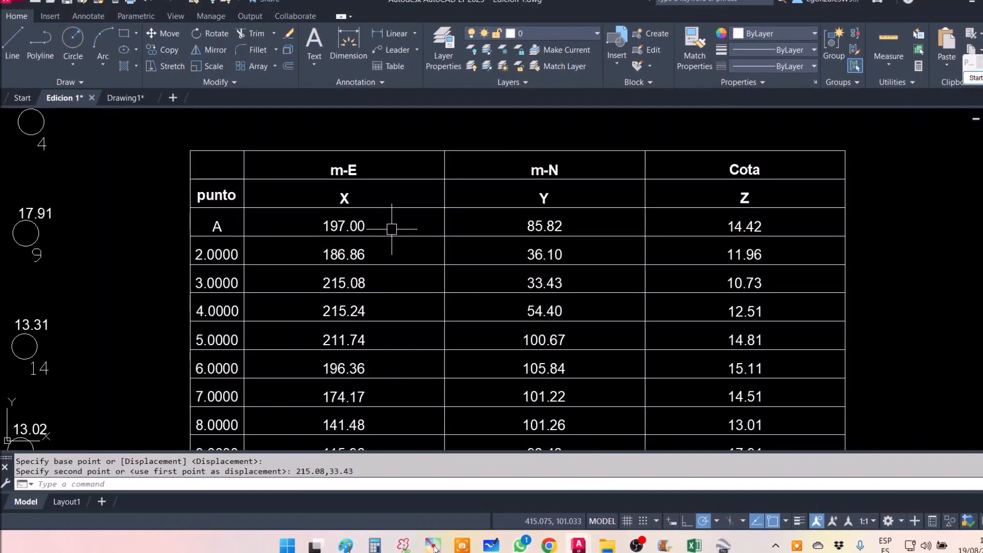
Step: Try to move point 4's circle with its name and elevation texts from the circle's centre, entering 500 for the second point
scroll(391, 226, "down", 6)
scroll(357, 241, "down", 5)
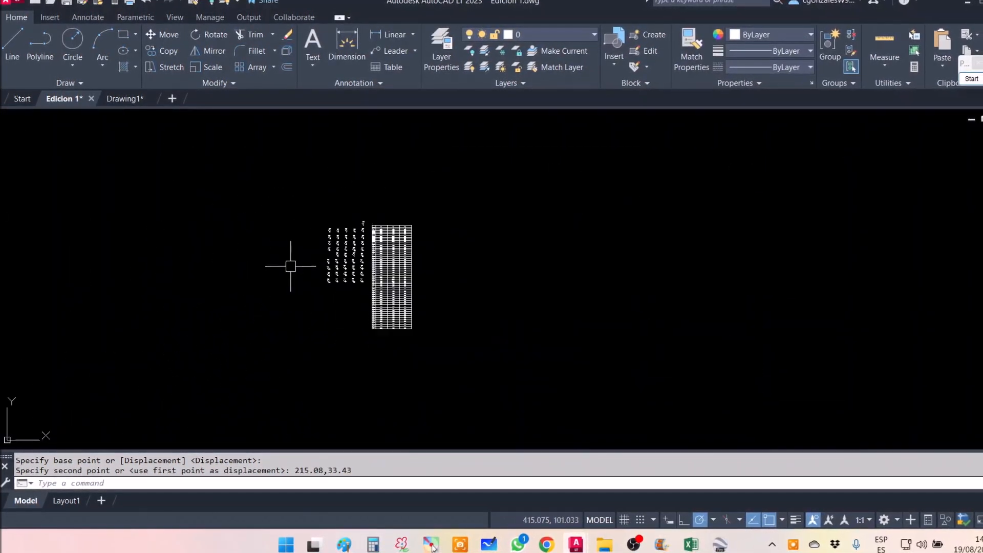
scroll(279, 276, "up", 6)
scroll(296, 277, "down", 4)
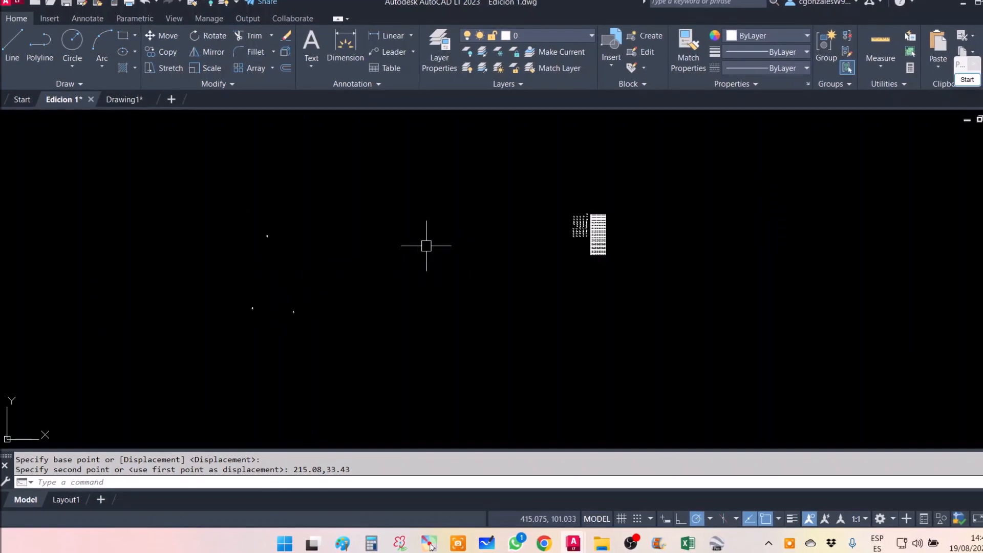
scroll(403, 250, "up", 6)
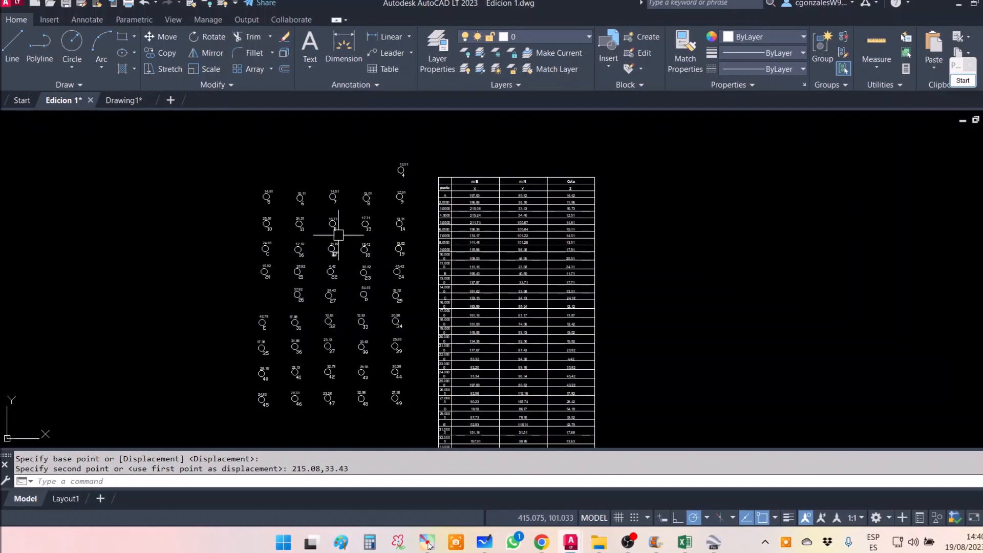
scroll(375, 201, "up", 4)
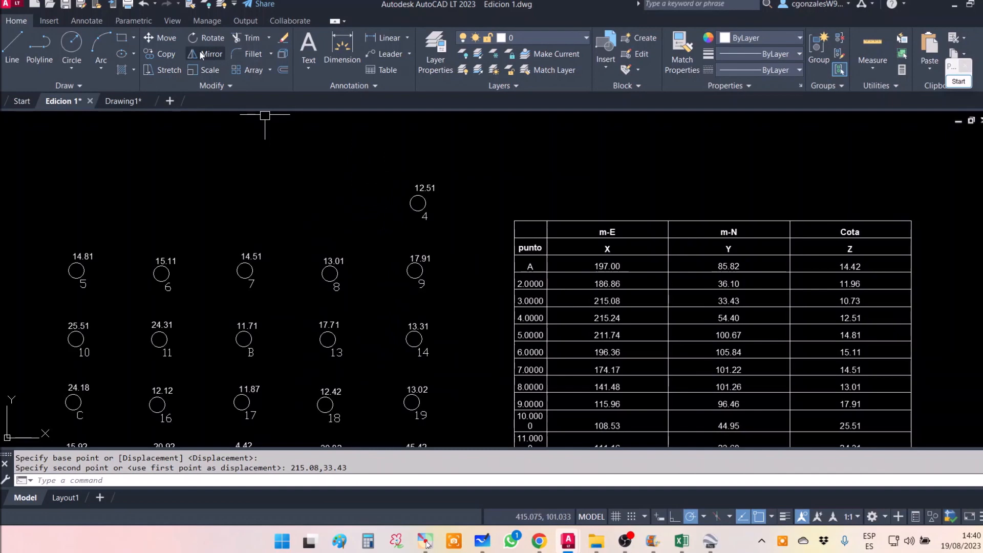
left_click(167, 38)
left_click(449, 234)
left_click(395, 160)
key("Return")
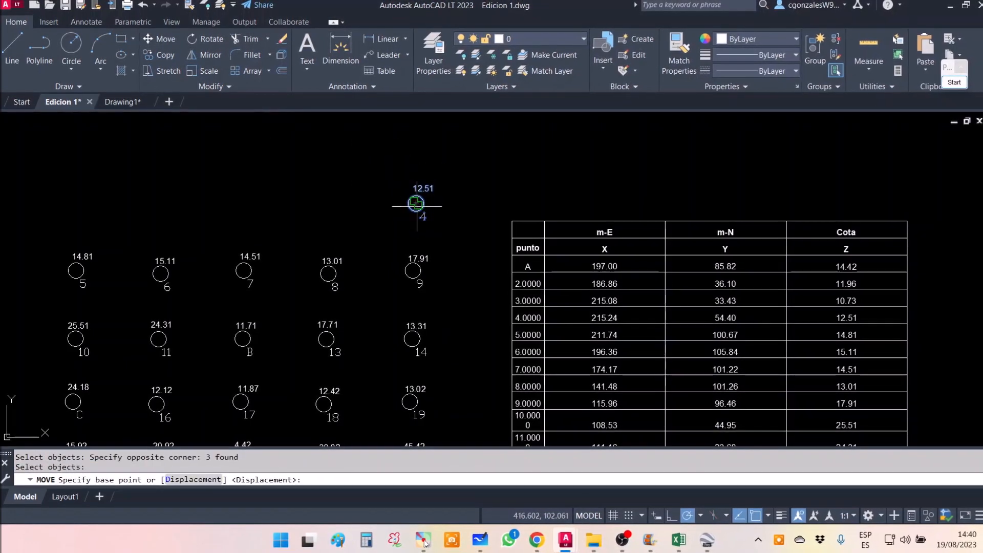
left_click(416, 203)
type("500")
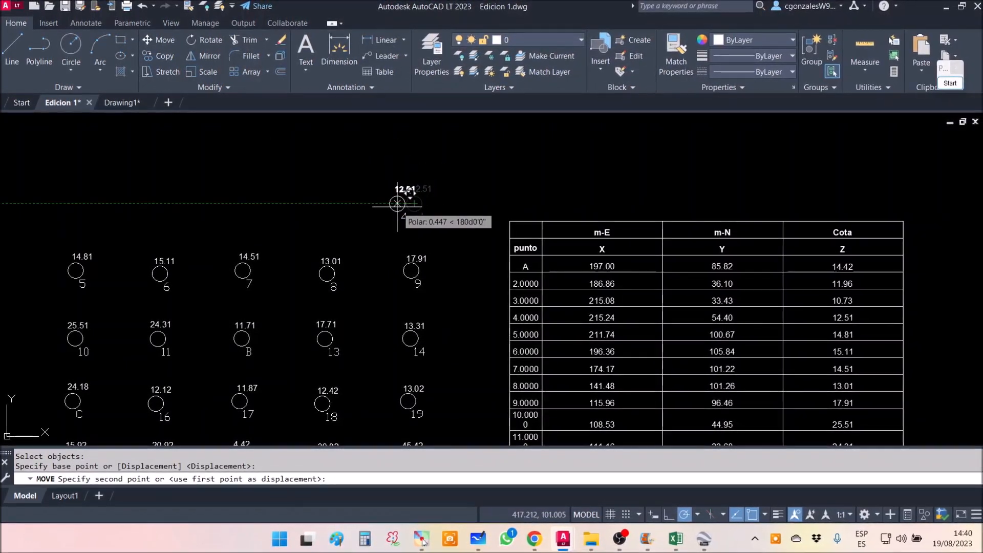
key("Return")
key("Escape")
Step: Draw a circle centred on the origin 0,0, with its radius picked freehand just around the coordinate axes
scroll(307, 256, "down", 5)
mouse_move(360, 270)
middle_mouse_down()
mouse_move(331, 275)
mouse_move(315, 296)
middle_mouse_up()
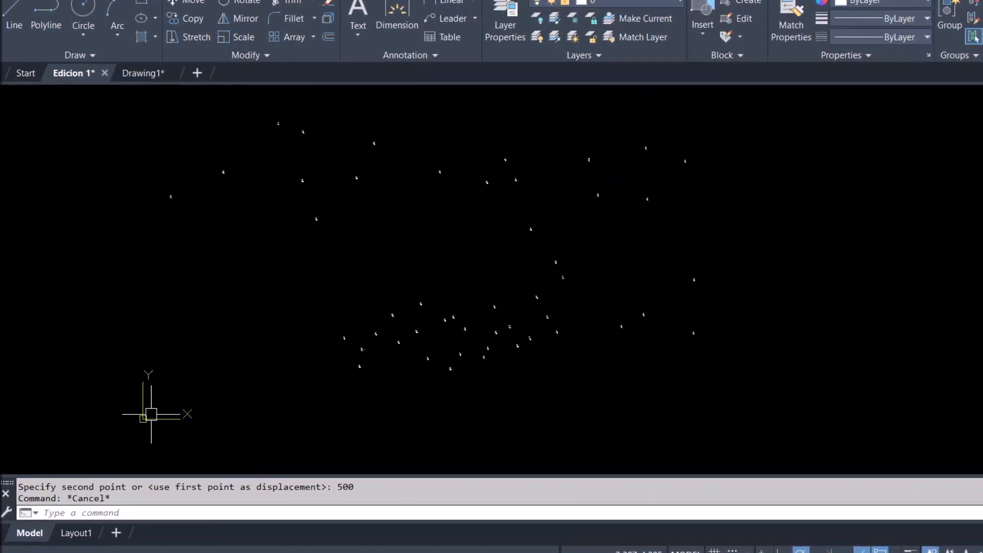
left_click(85, 9)
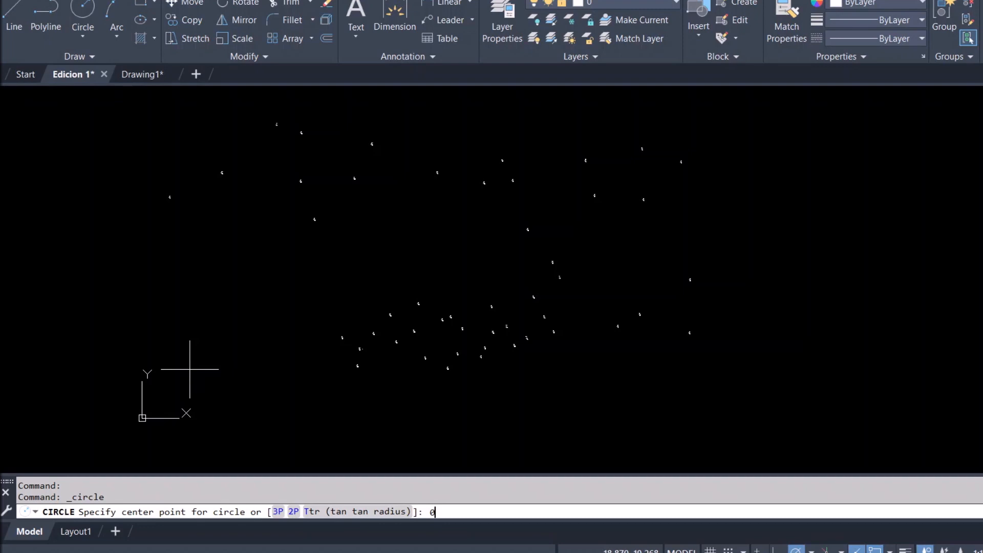
key("Return")
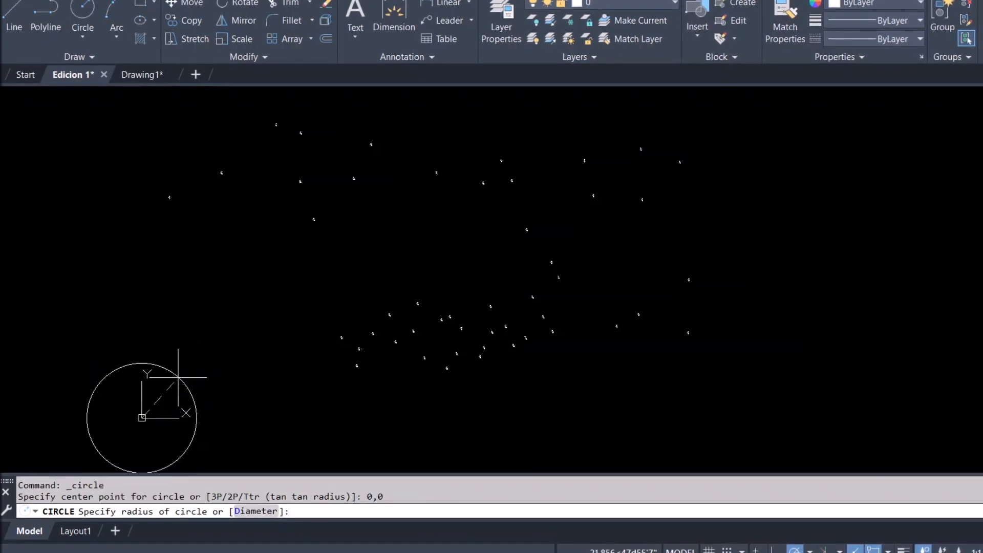
left_click(157, 382)
Step: Examine how the placed survey points are spread relative to the circle at the origin
scroll(155, 303, "right", 3)
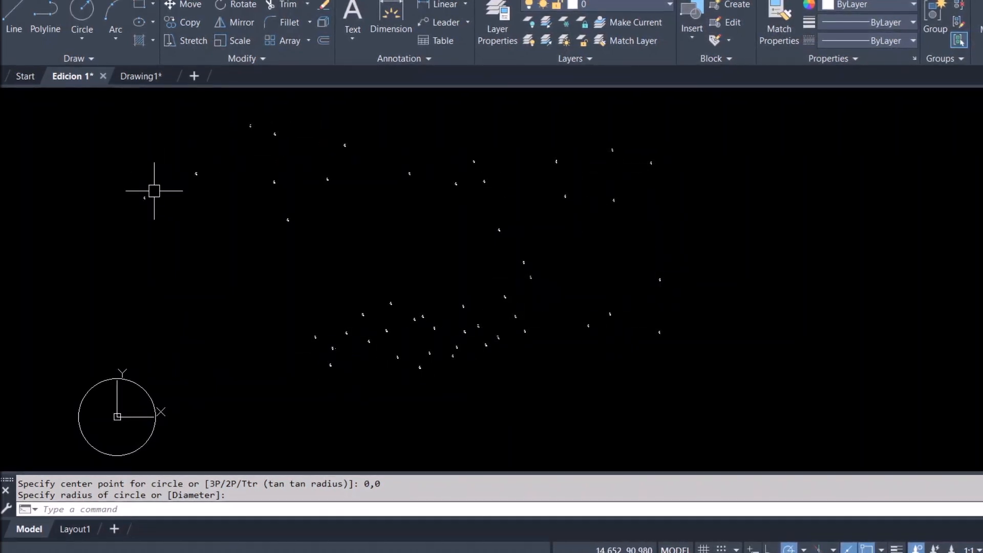
scroll(289, 281, "up", 6)
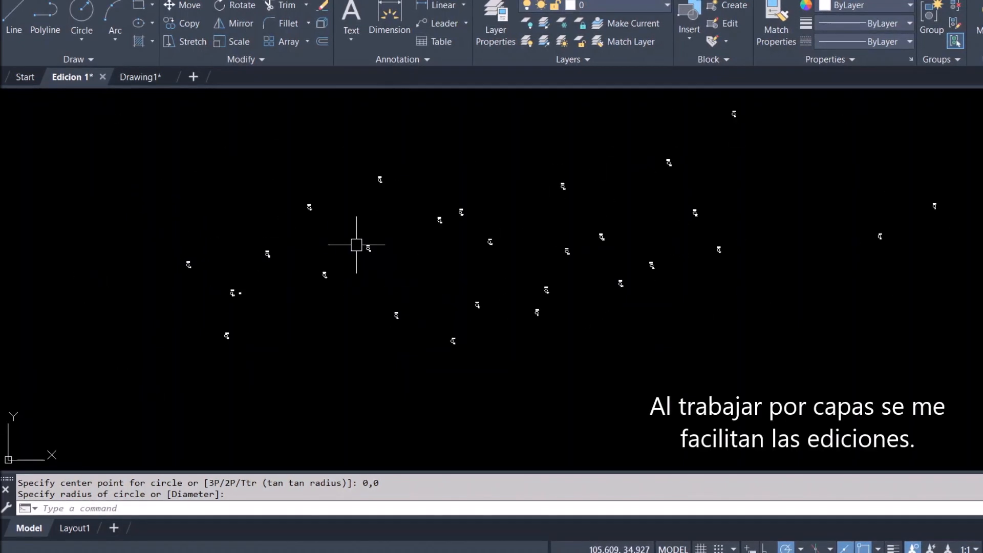
scroll(301, 275, "down", 3)
middle_click_drag(301, 274, 352, 311)
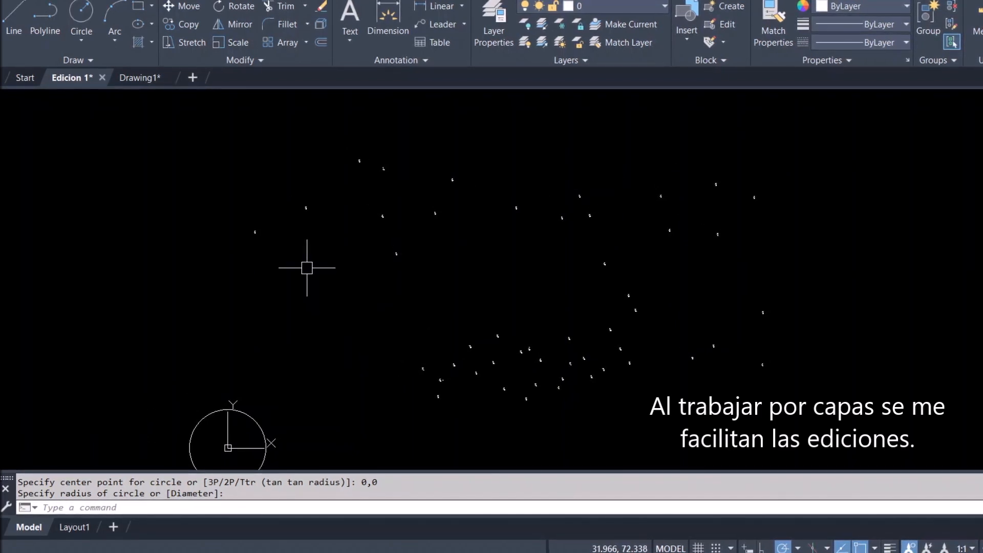
middle_click_drag(307, 271, 288, 268)
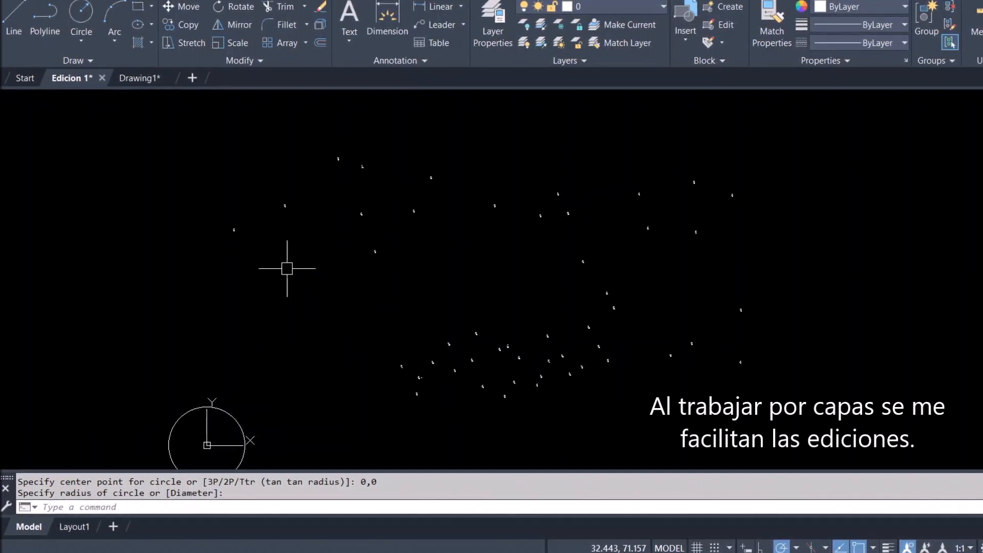
middle_click_drag(398, 289, 374, 277)
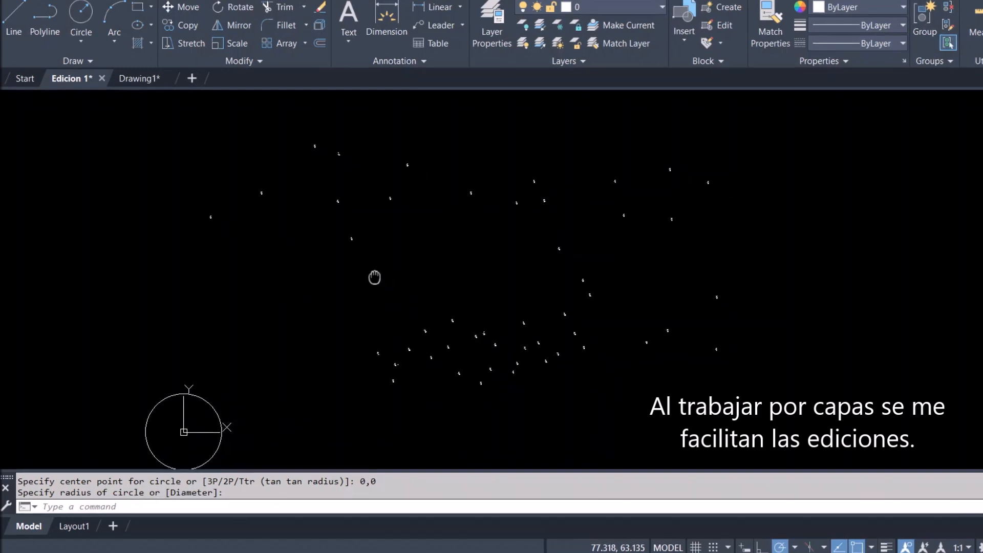
Step: Use Quick Select on a window around all survey points to select the objects whose layer equals puntos cota
right_click(311, 289)
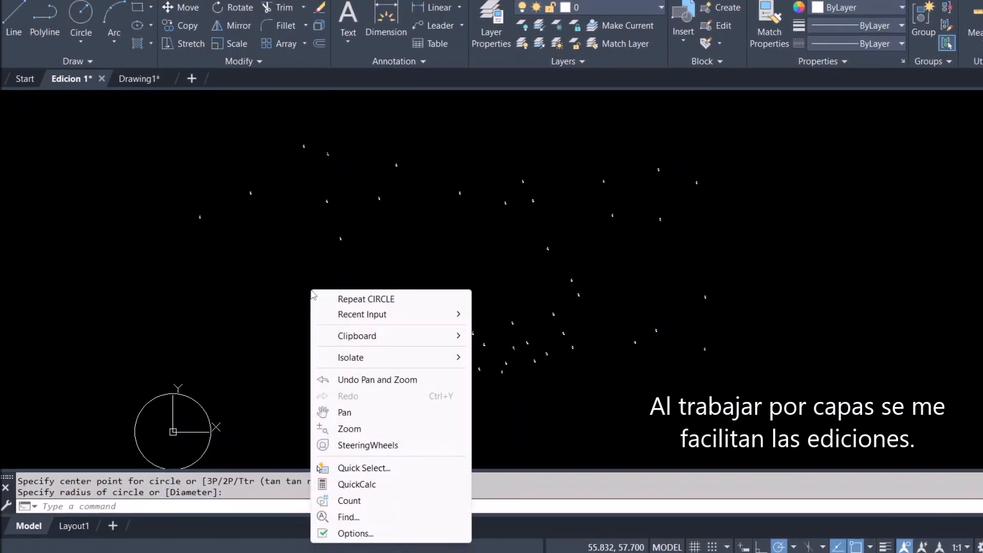
left_click(381, 467)
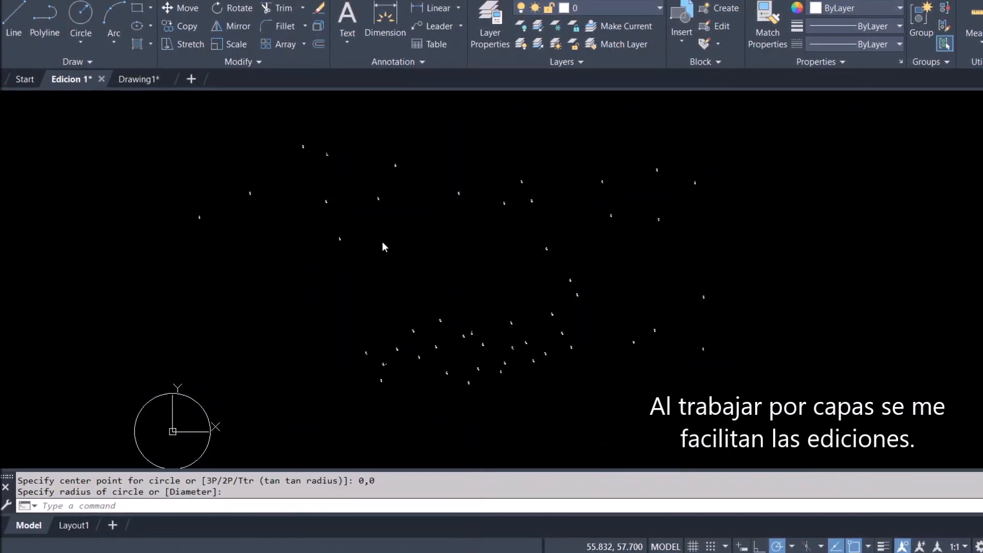
left_click(537, 177)
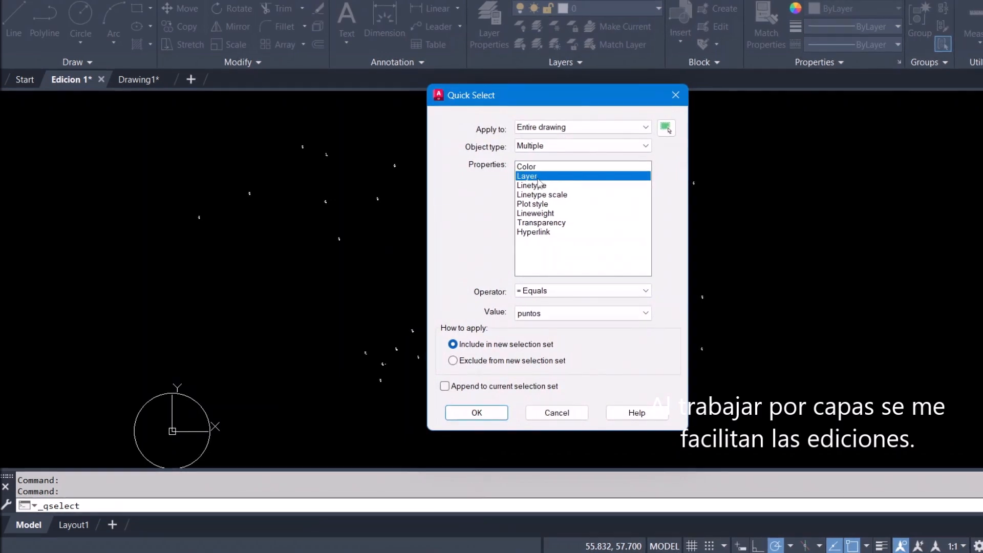
left_click(554, 310)
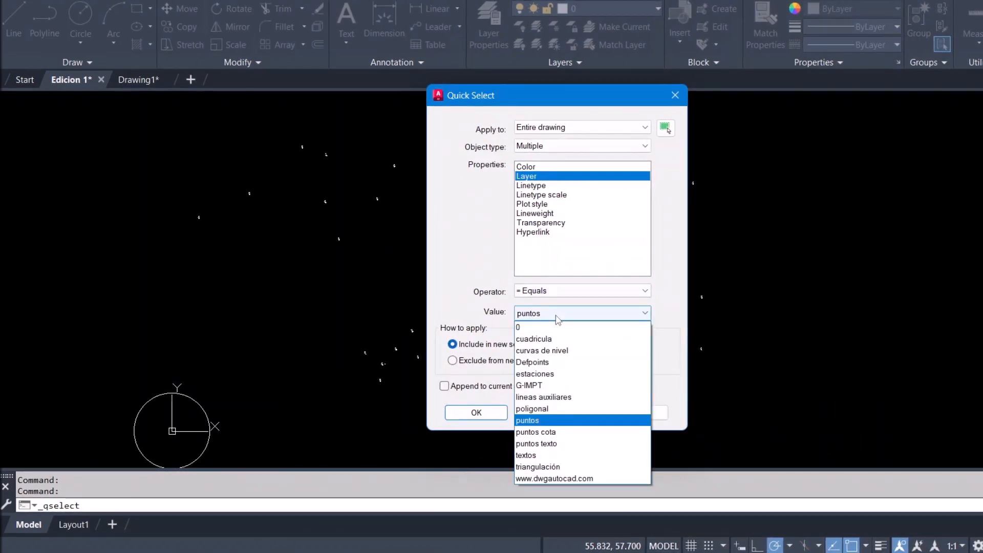
left_click(553, 433)
left_click(664, 131)
left_click(173, 107)
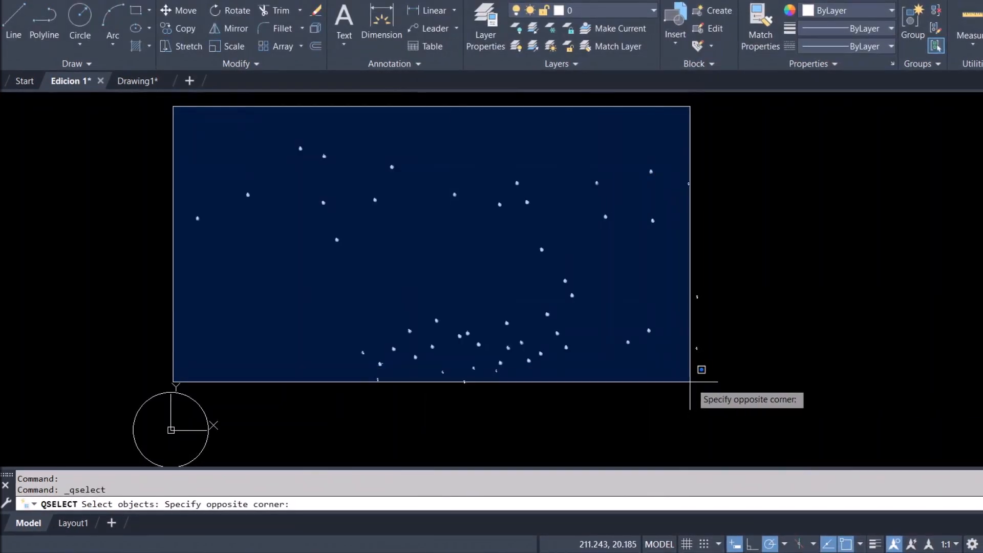
left_click(741, 400)
key("Return")
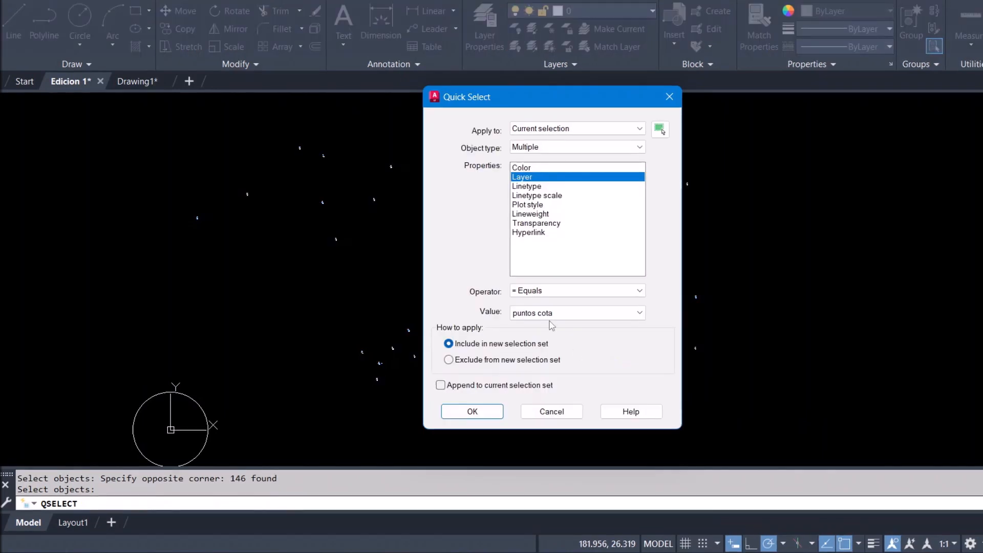
left_click(475, 411)
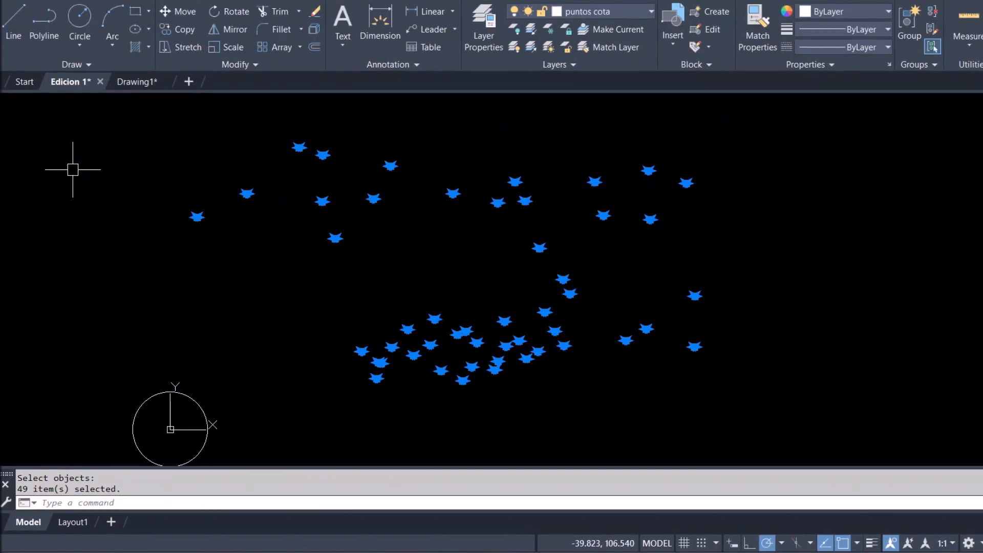
Step: Set the text height of the selected elevation texts to 1, close their properties and clear the selection
key("ctrl+1")
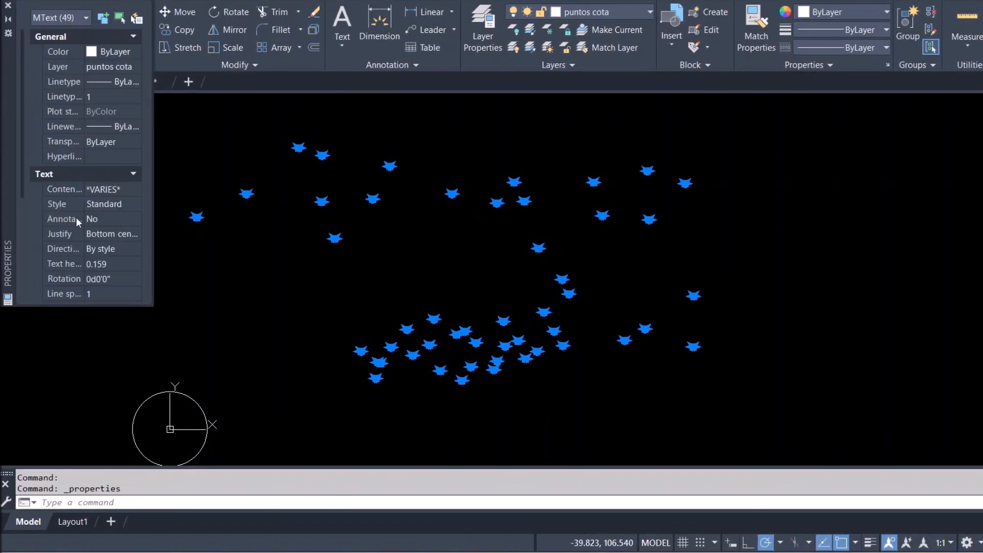
left_click(114, 264)
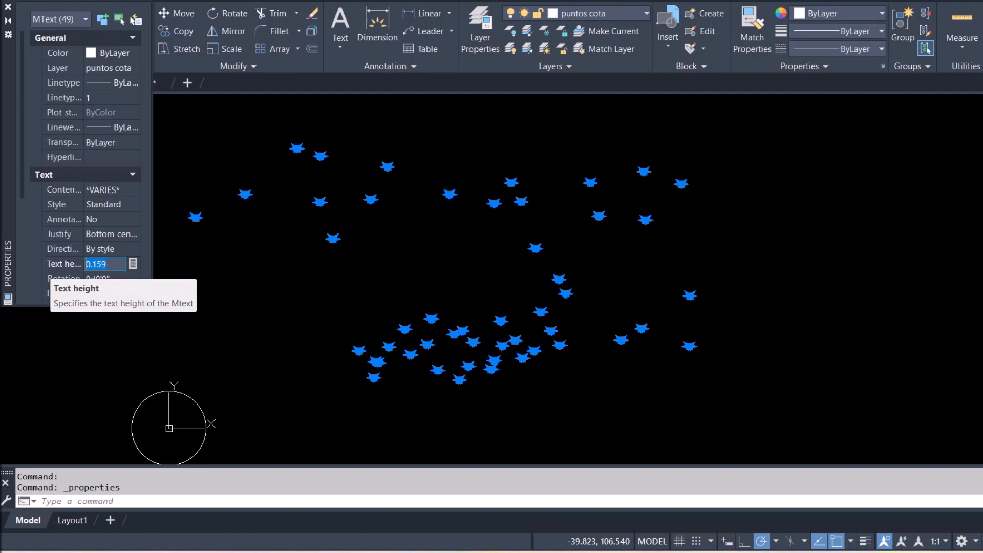
key("Tab")
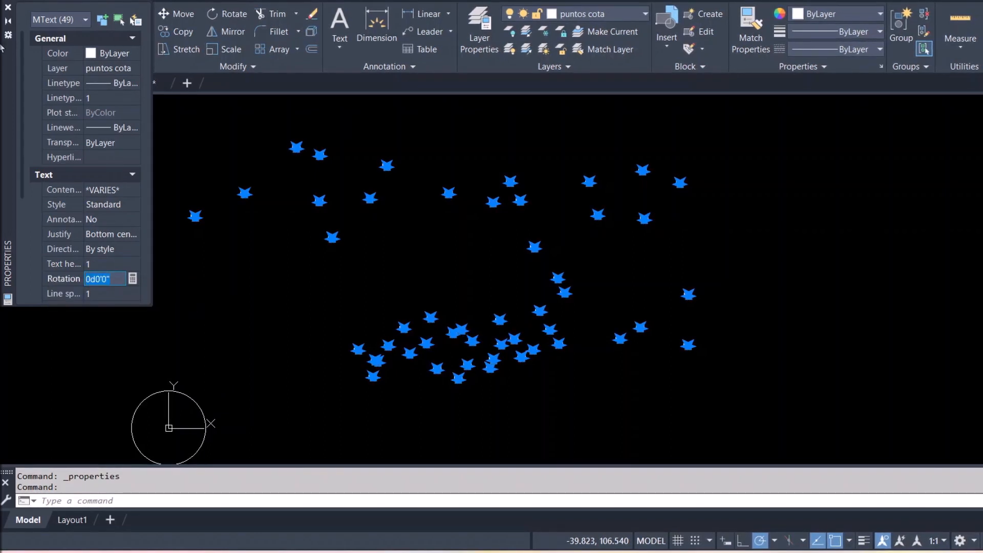
left_click(8, 8)
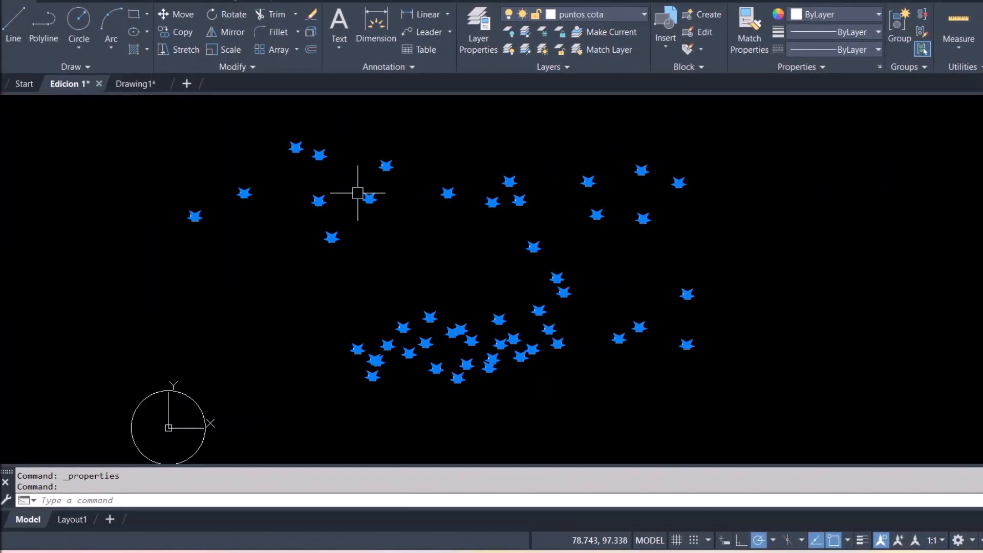
key("Escape")
scroll(365, 195, "up", 5)
scroll(379, 210, "down", 3)
key("Escape")
Step: Use Quick Select on a window around all survey points to select the objects whose layer equals puntos texto
scroll(379, 209, "down", 6)
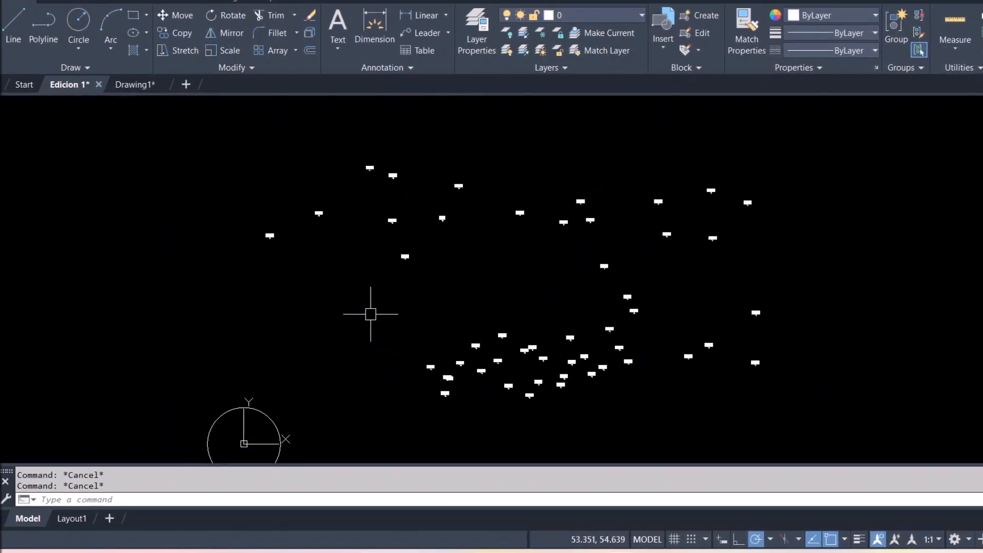
right_click(367, 313)
left_click(423, 245)
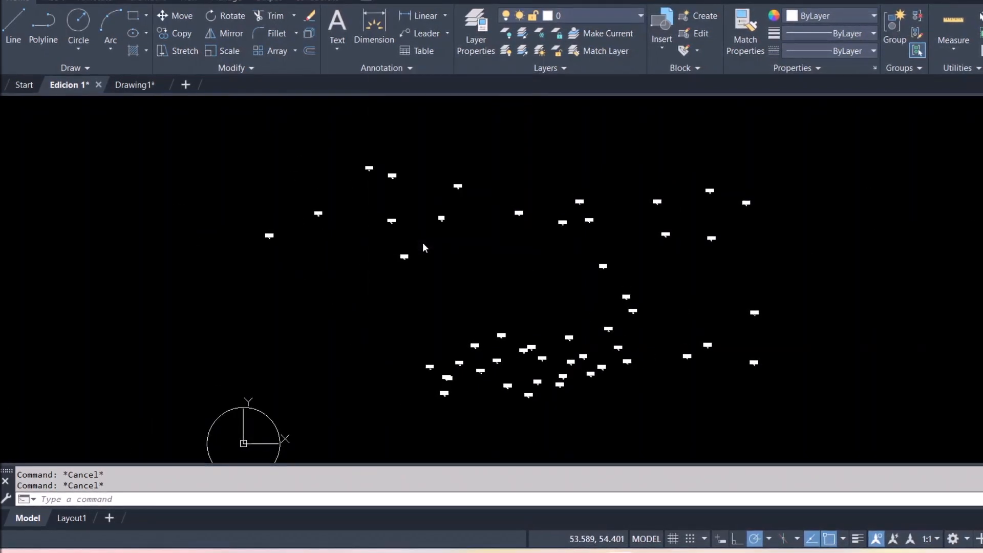
left_click(564, 178)
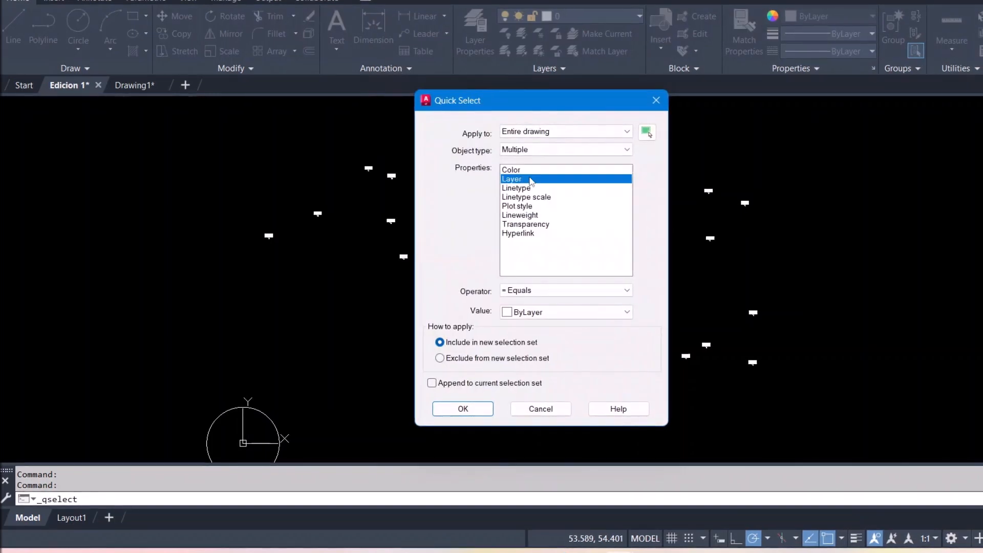
left_click(531, 313)
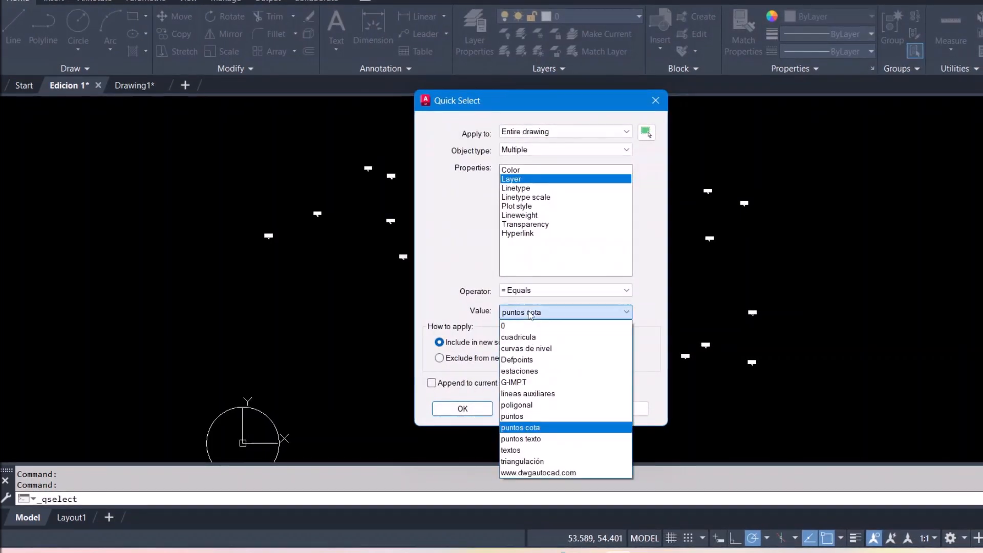
left_click(522, 438)
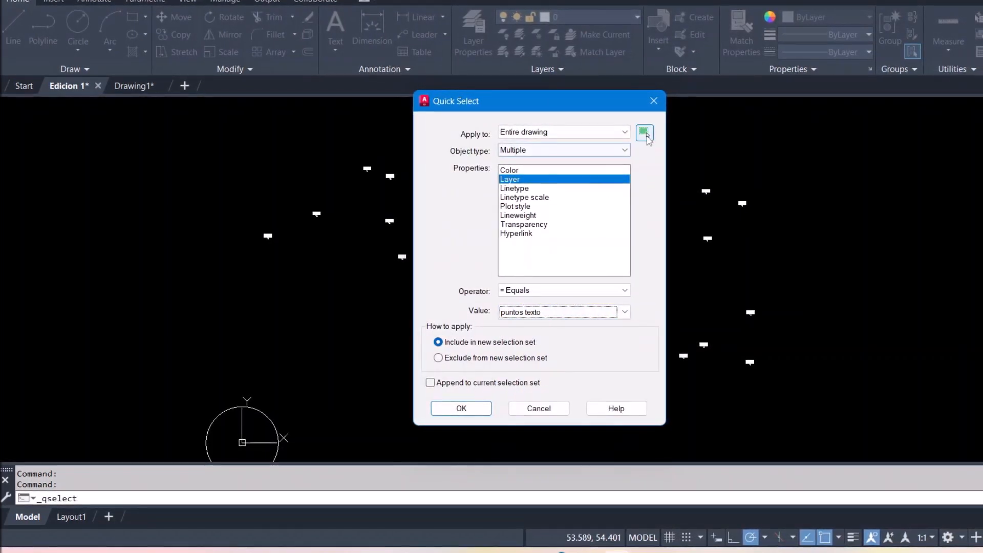
left_click(647, 135)
left_click(227, 122)
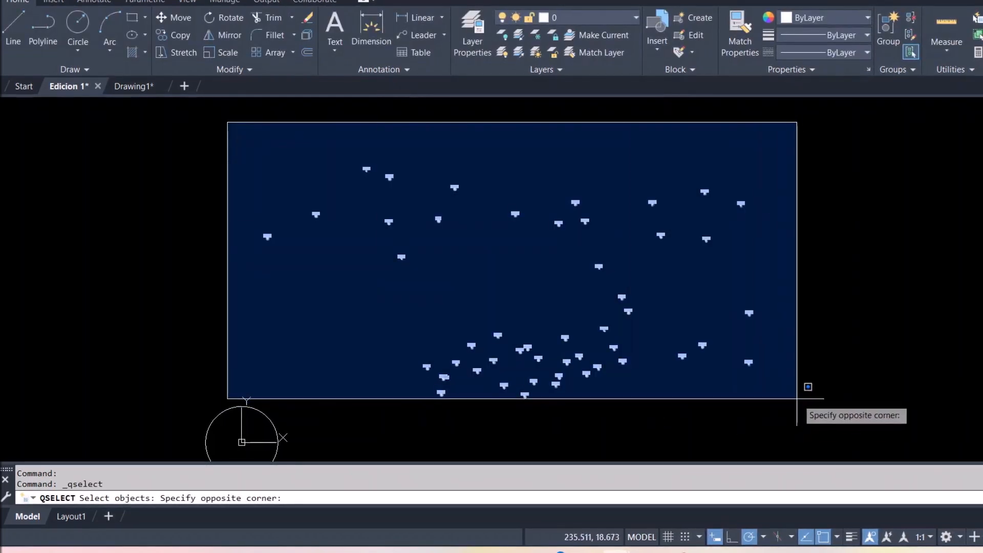
left_click(797, 422)
key("Return")
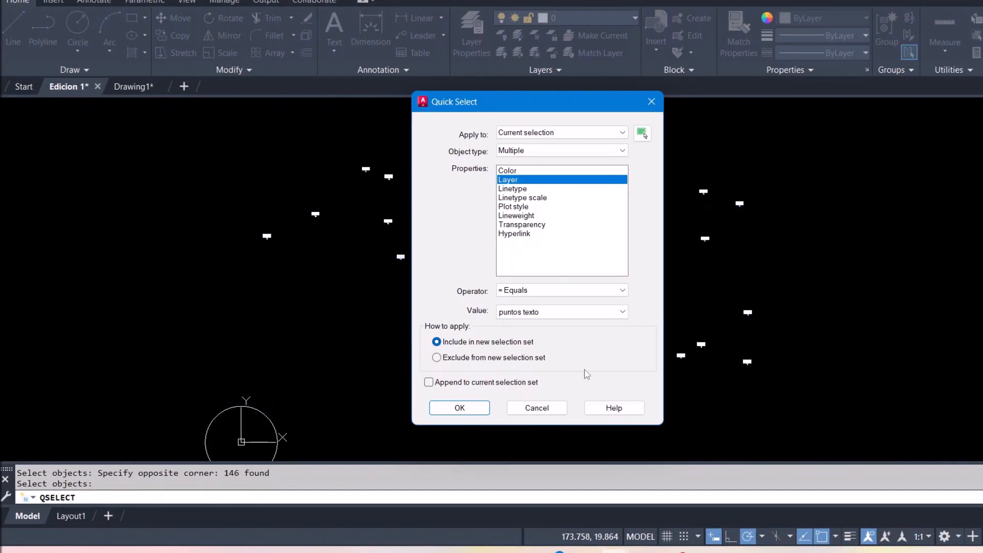
left_click(460, 408)
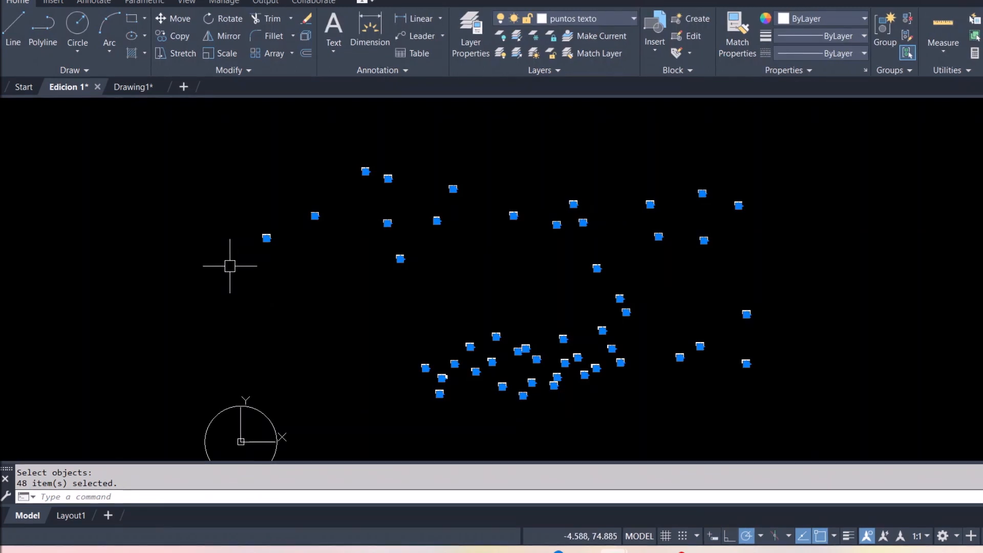
Step: Set the text height of the selected point-number texts to 1, close their properties and clear the selection
key("ctrl+1")
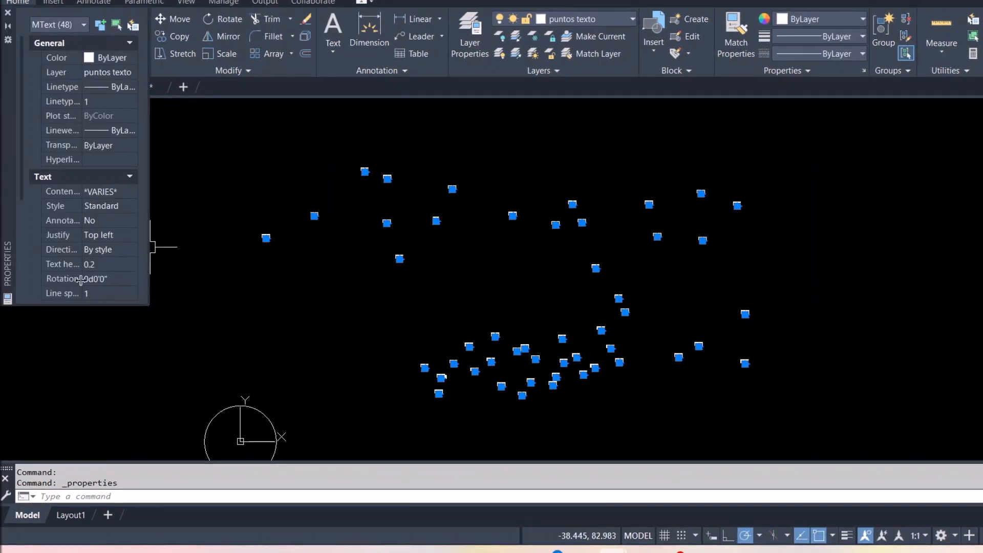
left_click(108, 263)
key("Tab")
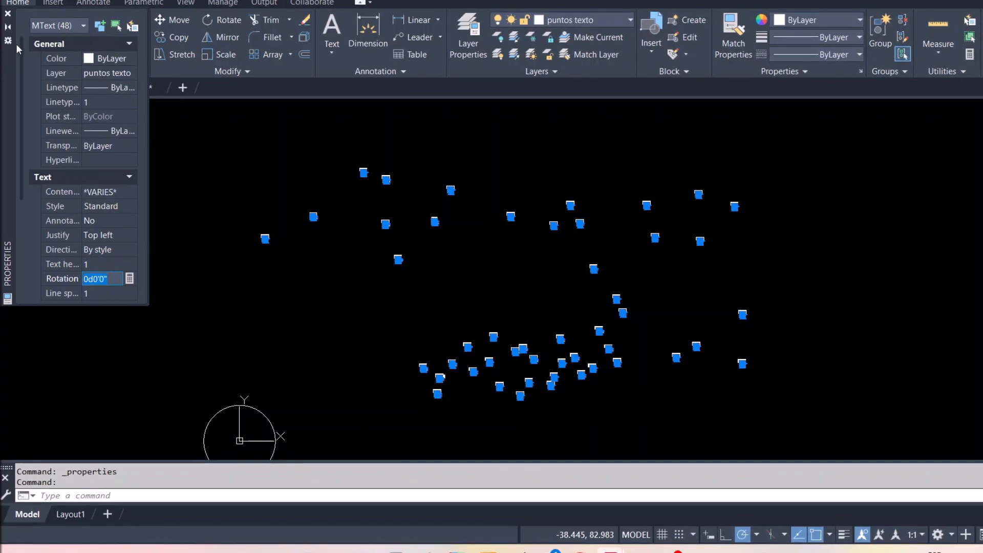
left_click(8, 13)
key("Escape")
key("Escape")
Step: Open the circle block marking point 24 in the Block Editor
scroll(314, 216, "up", 8)
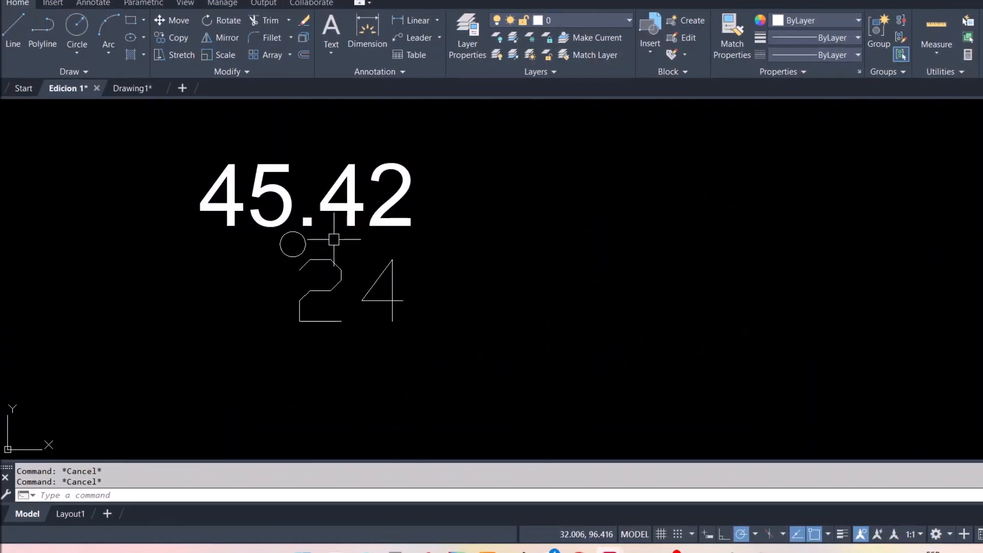
scroll(328, 236, "down", 8)
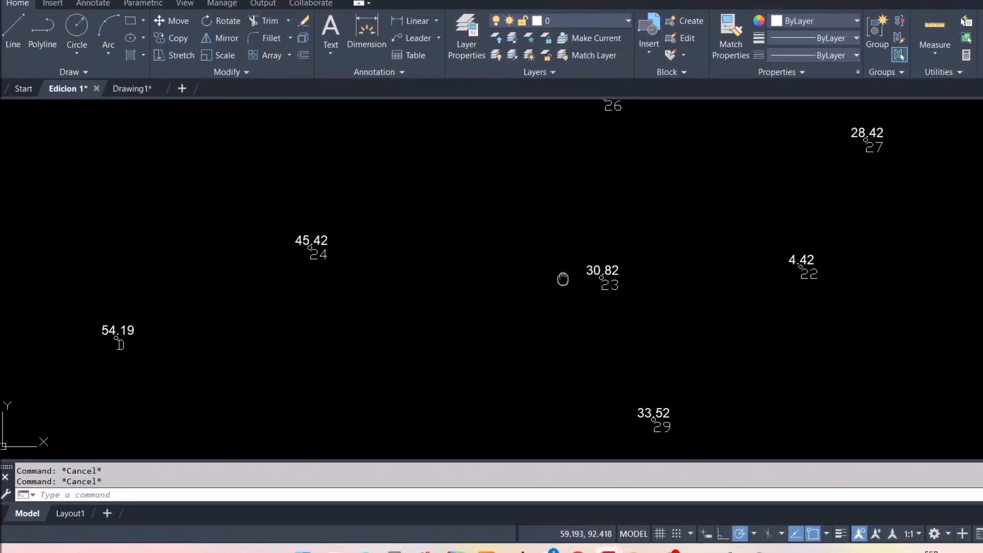
scroll(670, 277, "down", 2)
scroll(408, 254, "up", 8)
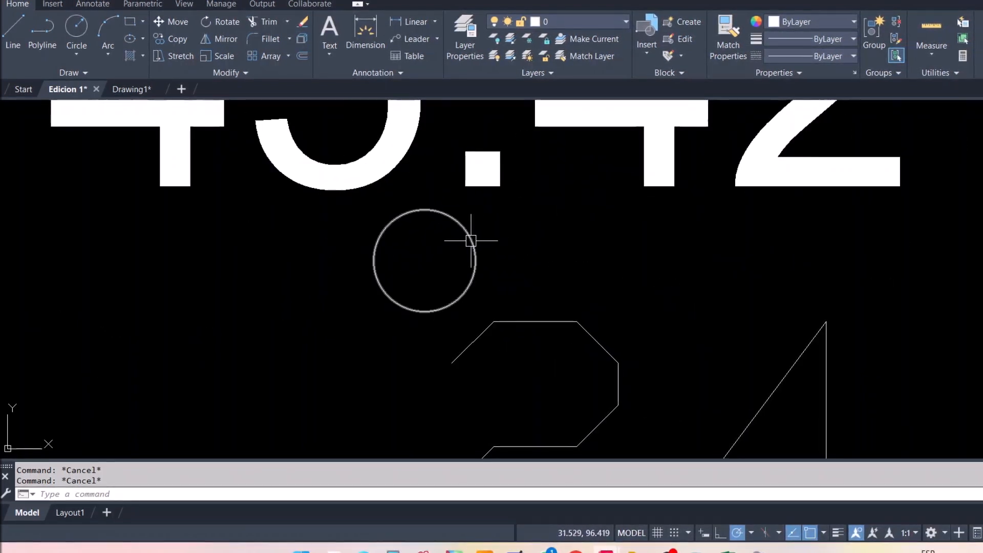
left_click(466, 229)
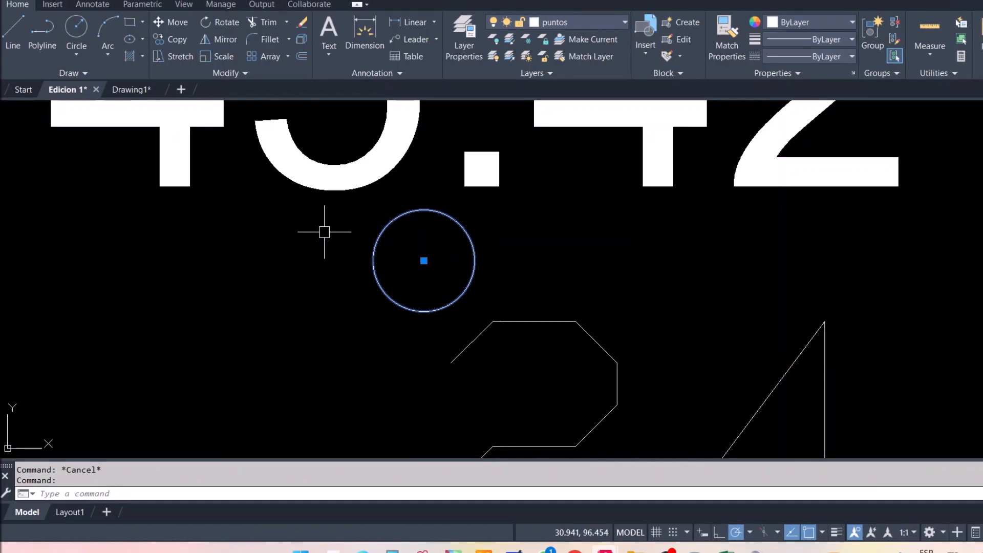
key("Escape")
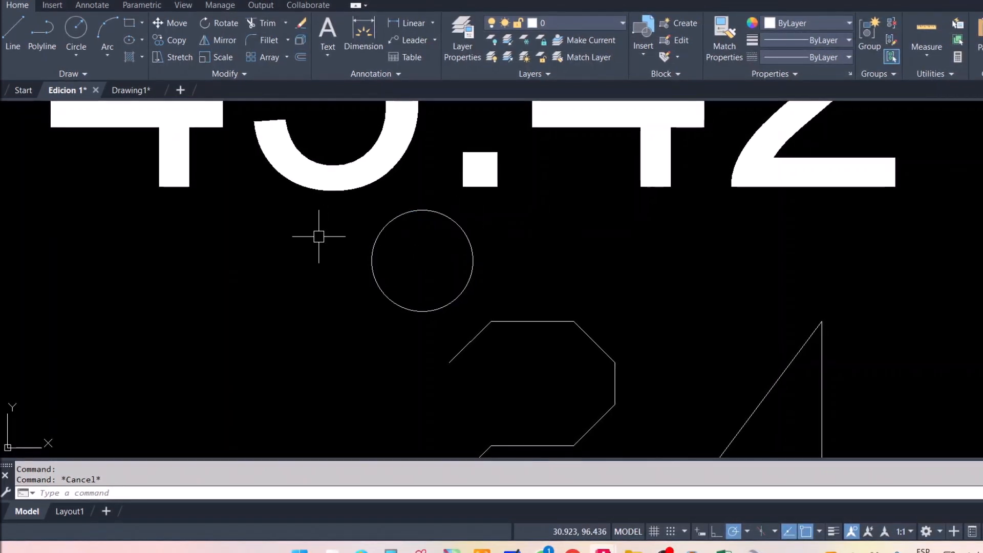
left_click(455, 221)
right_click(454, 231)
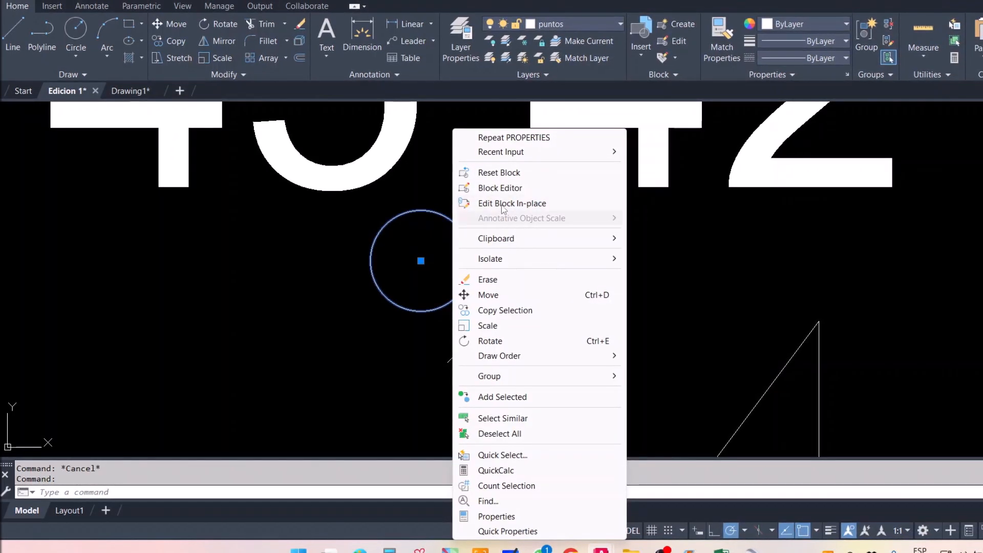
left_click(505, 188)
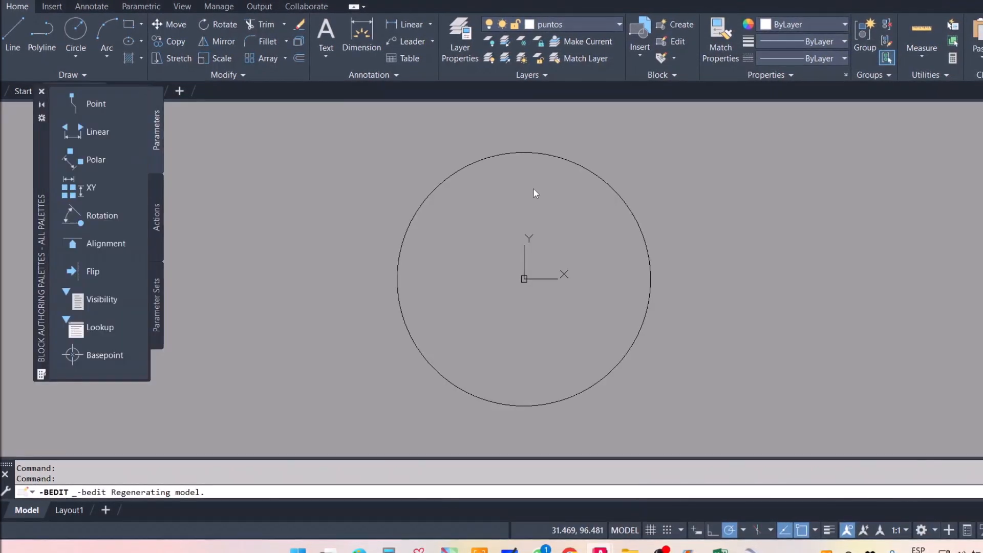
Step: Enlarge the block's circle freehand to a radius of about 1, save the changes to punto and close the Block Editor
left_click(634, 215)
left_click(612, 214)
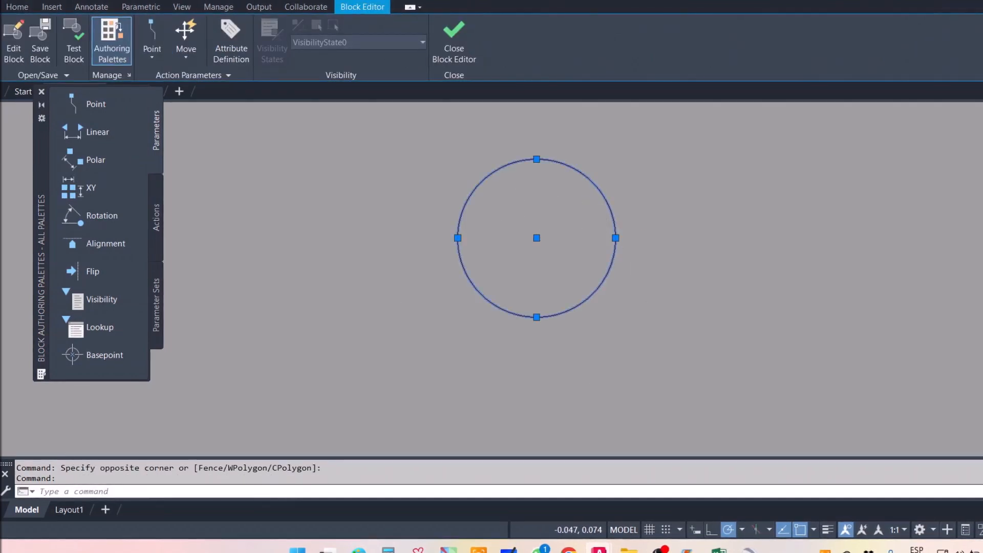
scroll(503, 336, "down", 4)
left_click(511, 312)
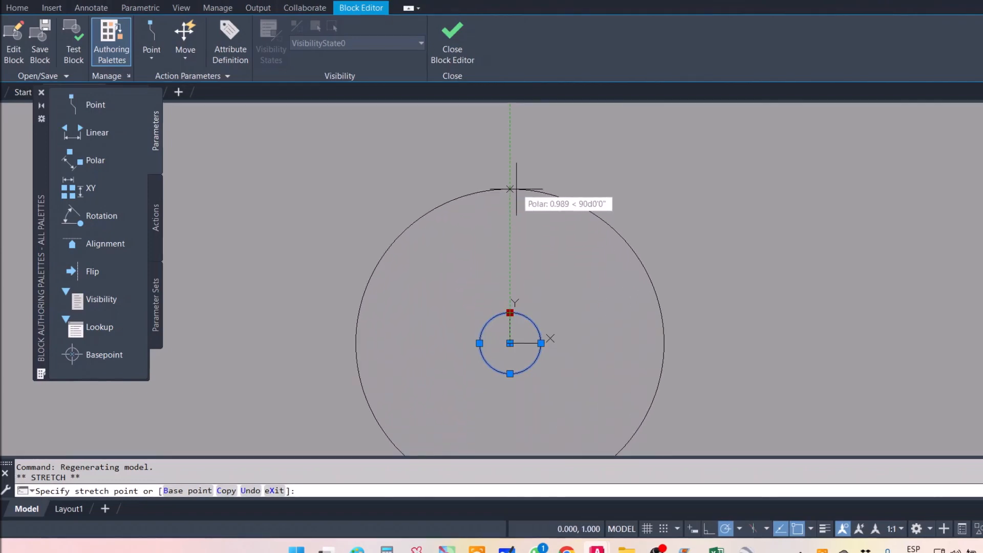
left_click(518, 170)
scroll(429, 171, "down", 2)
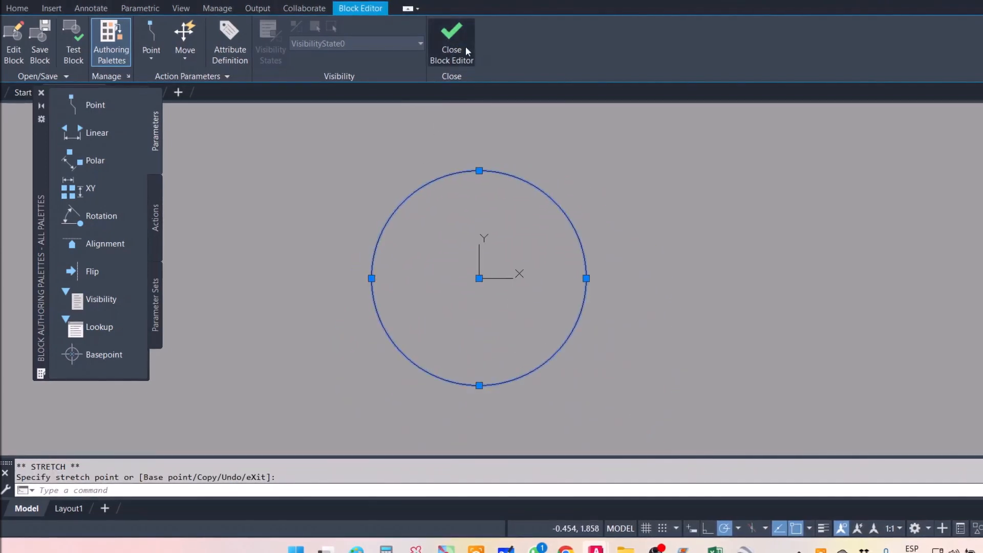
left_click(451, 41)
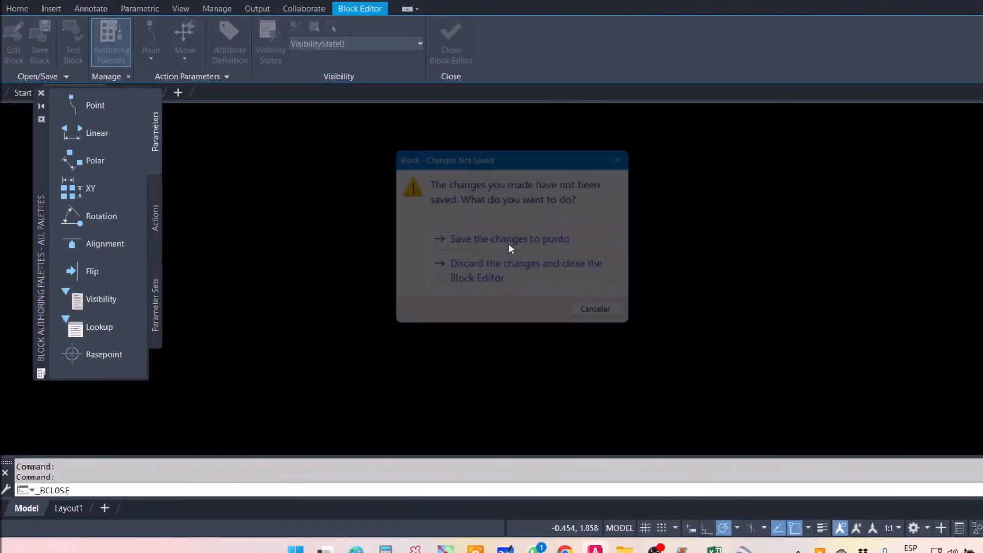
left_click(509, 239)
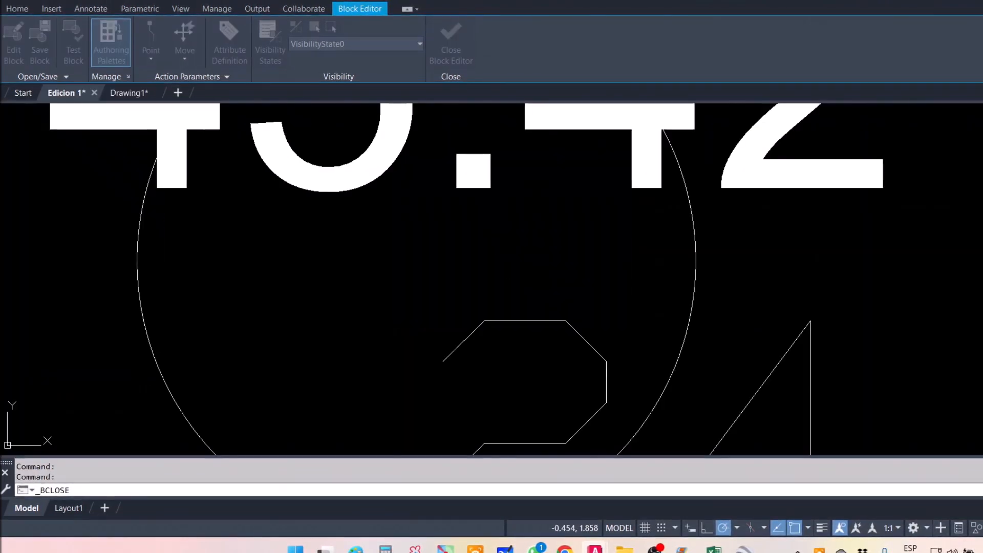
Step: Move the elevation label of point 20 straight up, clear of its circle
scroll(451, 193, "down", 5)
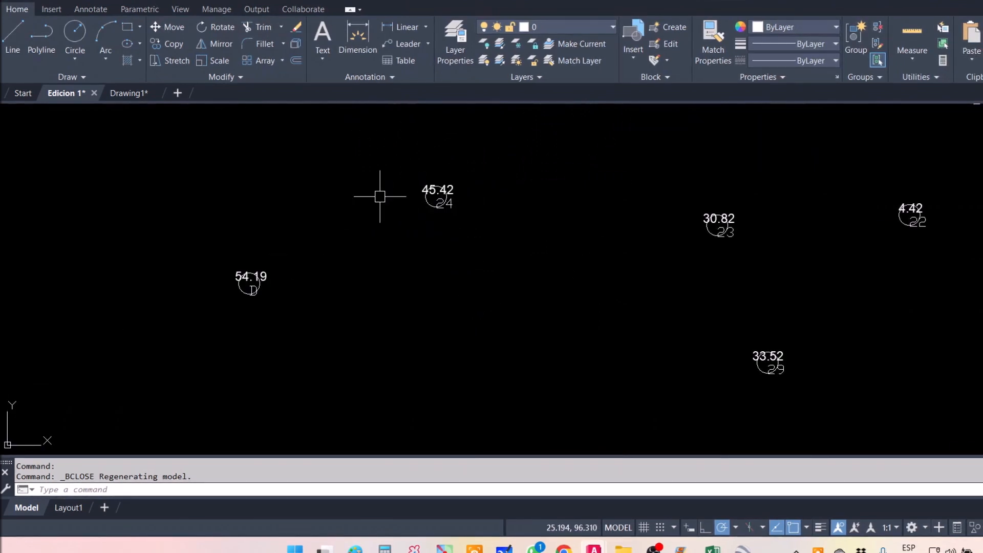
scroll(789, 223, "up", 4)
scroll(513, 210, "down", 9)
middle_click_drag(687, 274, 576, 258)
scroll(559, 227, "up", 6)
left_click(571, 213)
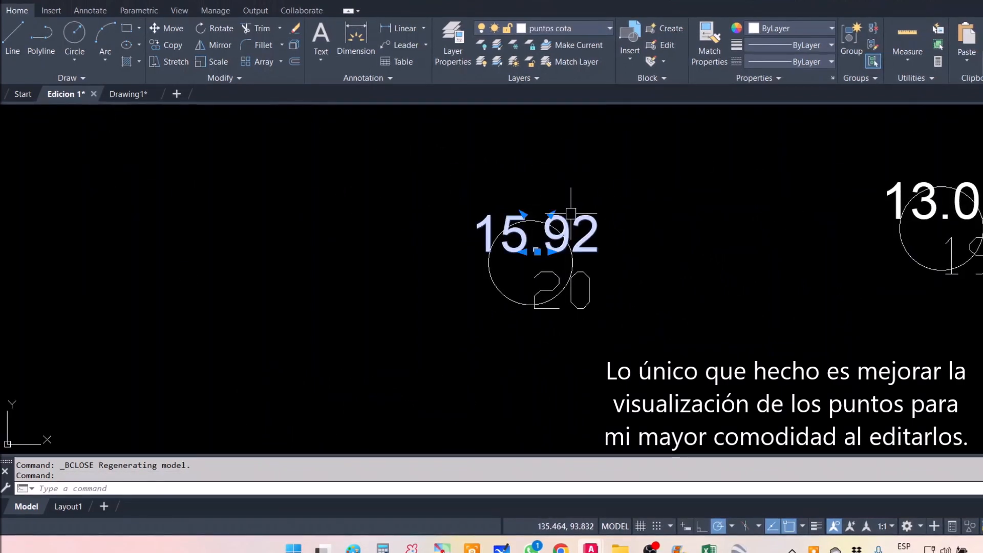
type("m")
key("Return")
left_click(658, 303)
left_click(658, 264)
key("Escape")
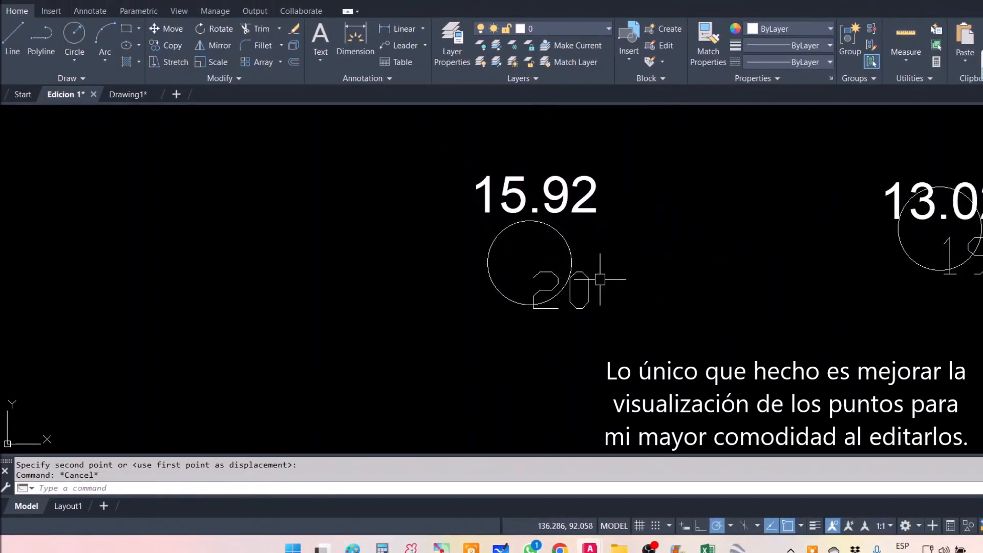
Step: Move the number label of point 20 down and to the right, about 1.2 units at 300°, clear of its circle
left_click(594, 284)
key("Return")
left_click(645, 276)
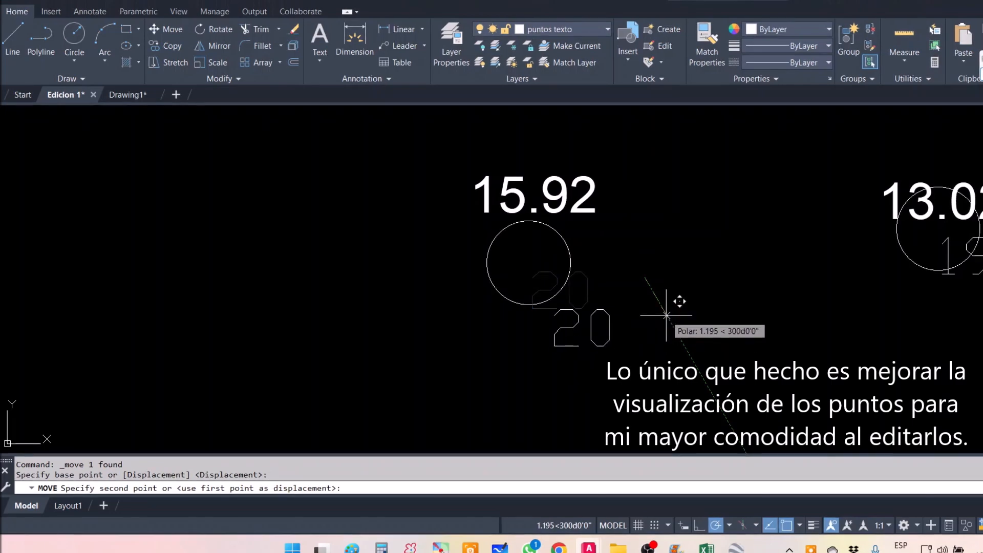
left_click(666, 315)
key("Escape")
Step: Move the elevation label of point 49 up and to the left, above its circle
scroll(533, 228, "down", 2)
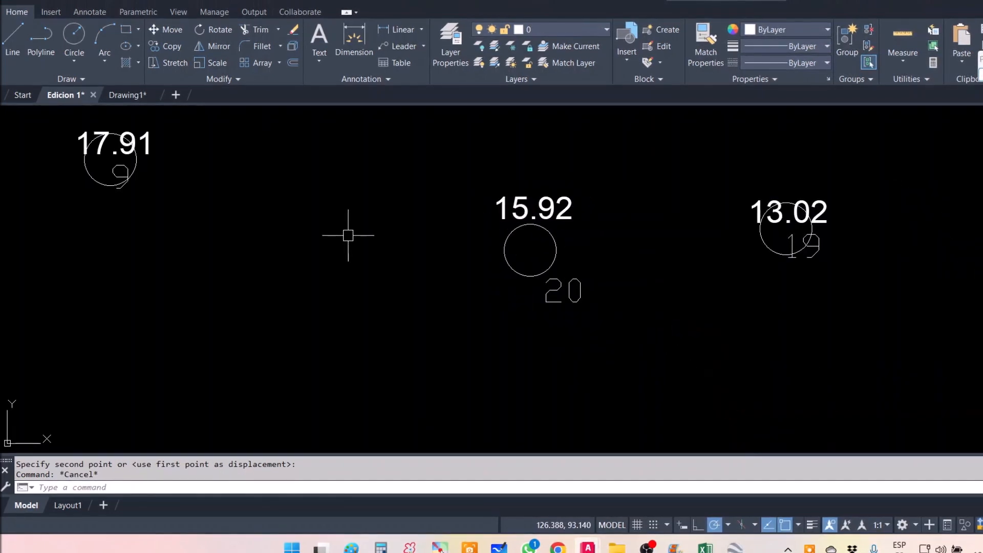
scroll(348, 235, "down", 5)
scroll(329, 278, "up", 2)
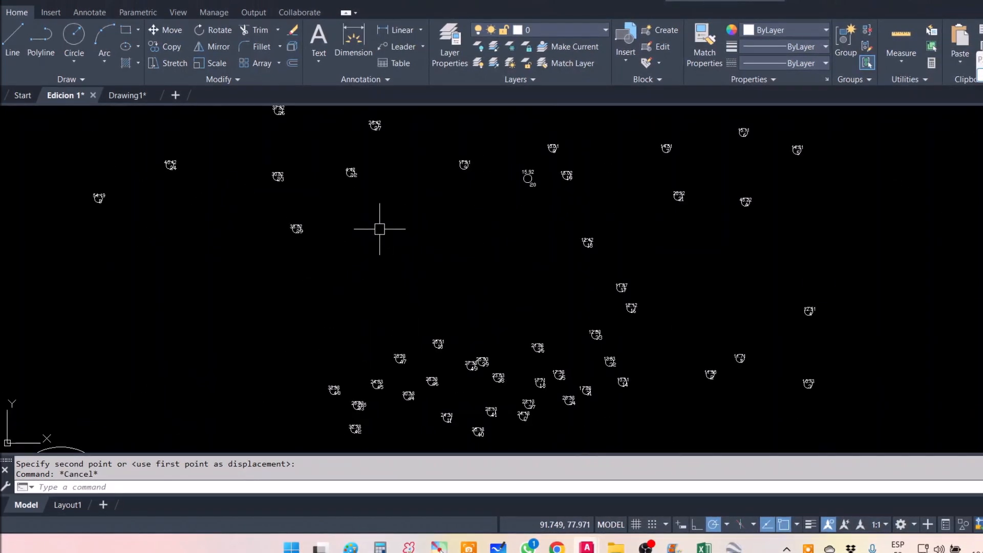
scroll(478, 364, "up", 5)
scroll(444, 255, "down", 2)
scroll(429, 291, "up", 3)
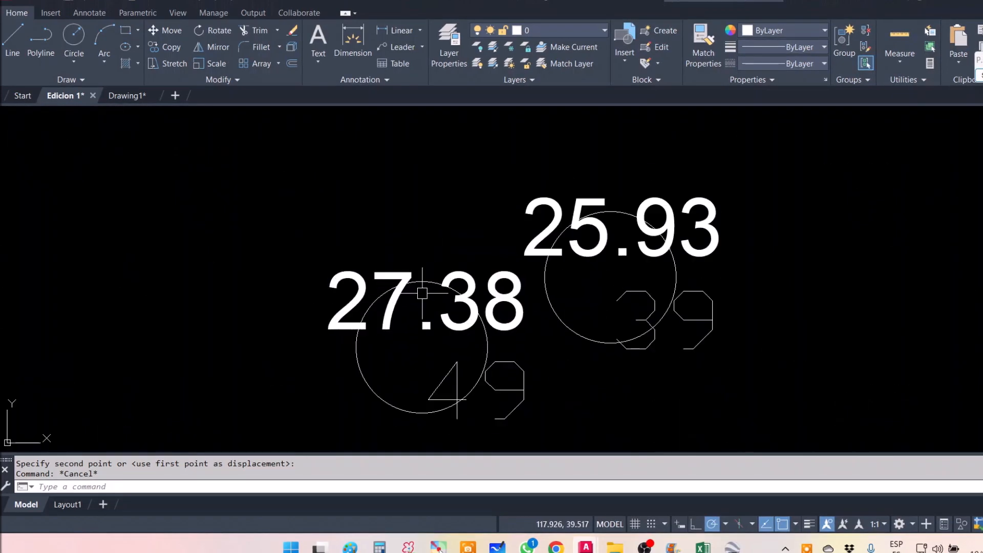
left_click(489, 286)
key("space")
left_click(453, 268)
left_click(418, 206)
key("Escape")
Step: Move the number label of point 49 downward and slightly right, below its circle
left_click(516, 369)
key("space")
scroll(457, 243, "down", 2)
left_click(448, 316)
left_click(458, 362)
key("Escape")
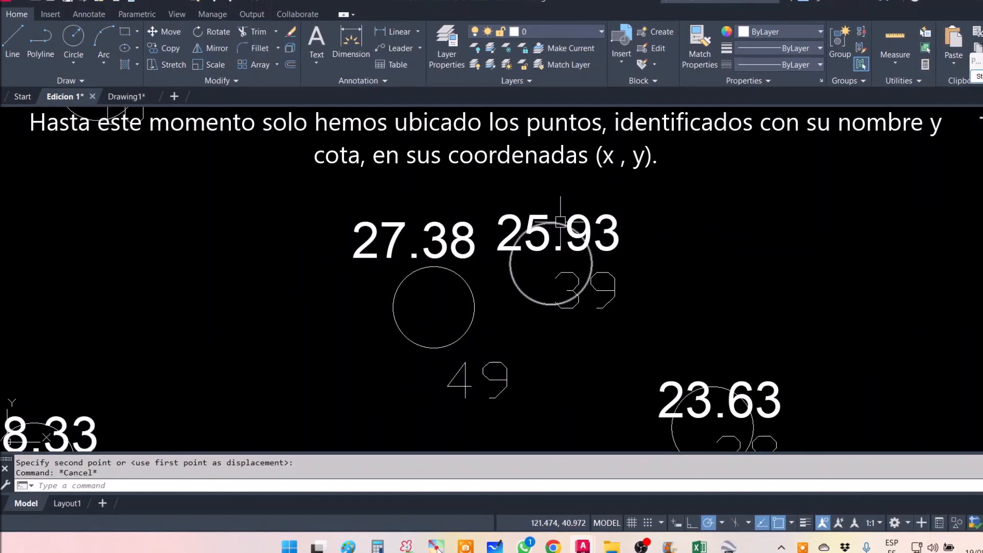
Step: Move point 39's elevation label up and to the right and its number label down and to the right, clear of the circle
key("space")
left_click(667, 278)
left_click(698, 241)
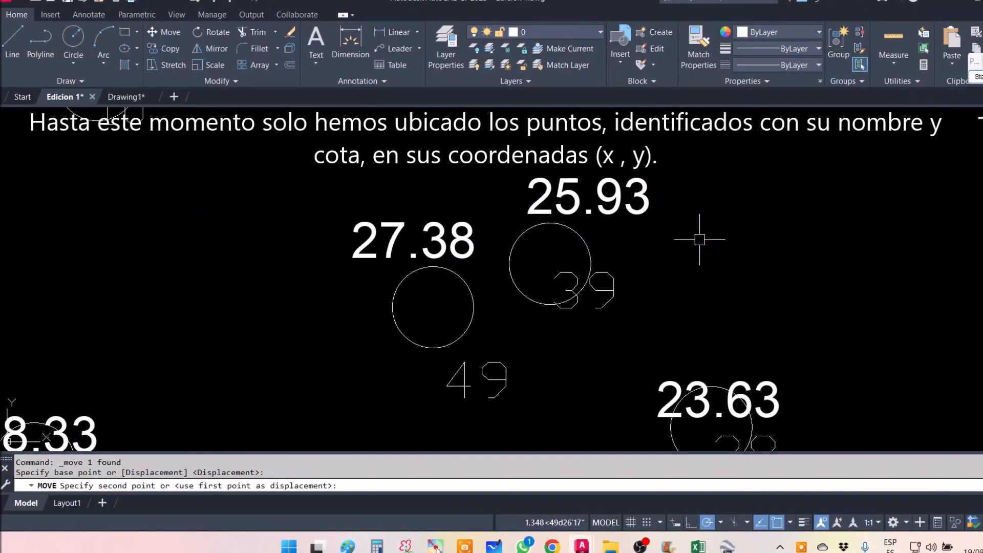
key("Escape")
left_click(614, 285)
key("space")
left_click(666, 275)
left_click(697, 293)
key("Escape")
Step: Move the number label of point 38 down and to the right, clear of its circle
scroll(505, 192, "down", 6)
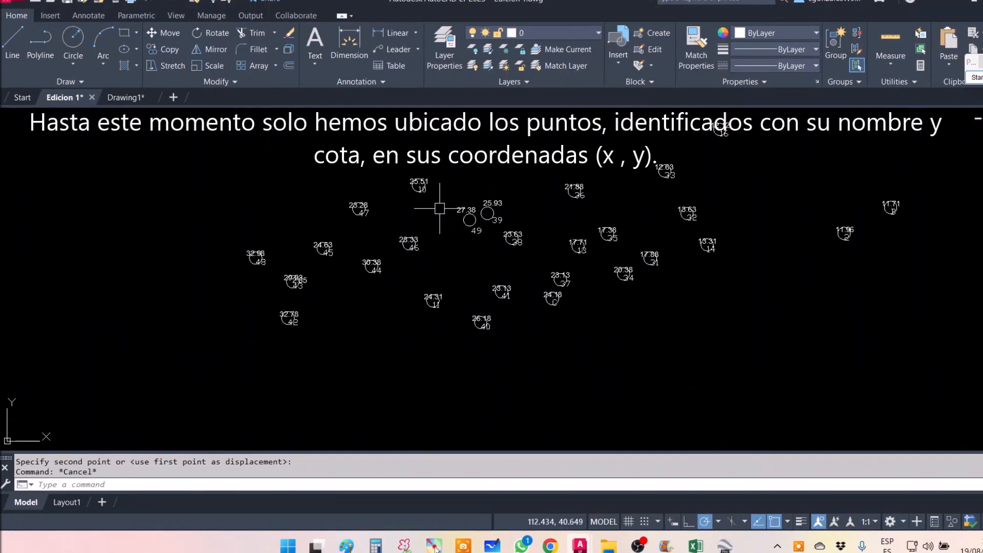
scroll(527, 205, "up", 1)
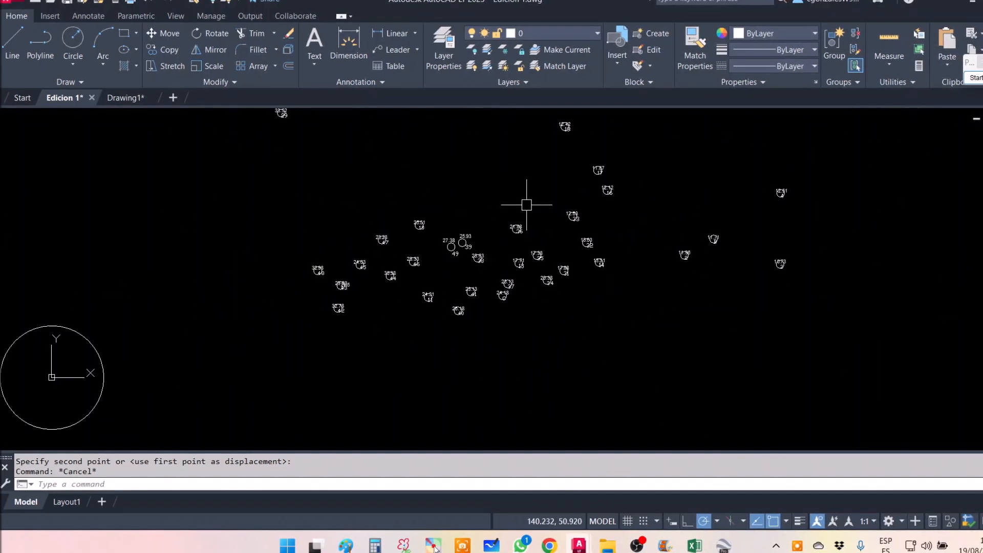
scroll(451, 210, "up", 4)
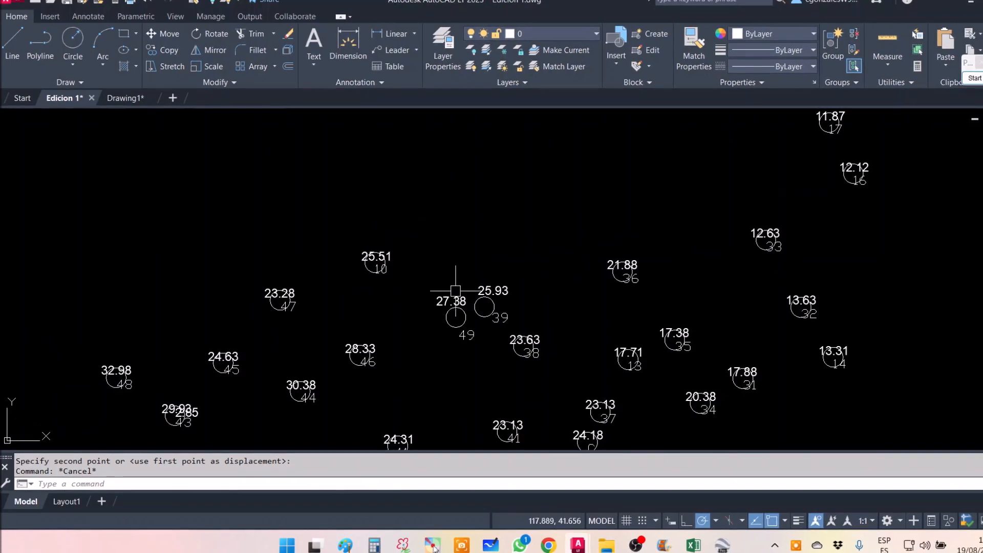
scroll(481, 340, "up", 5)
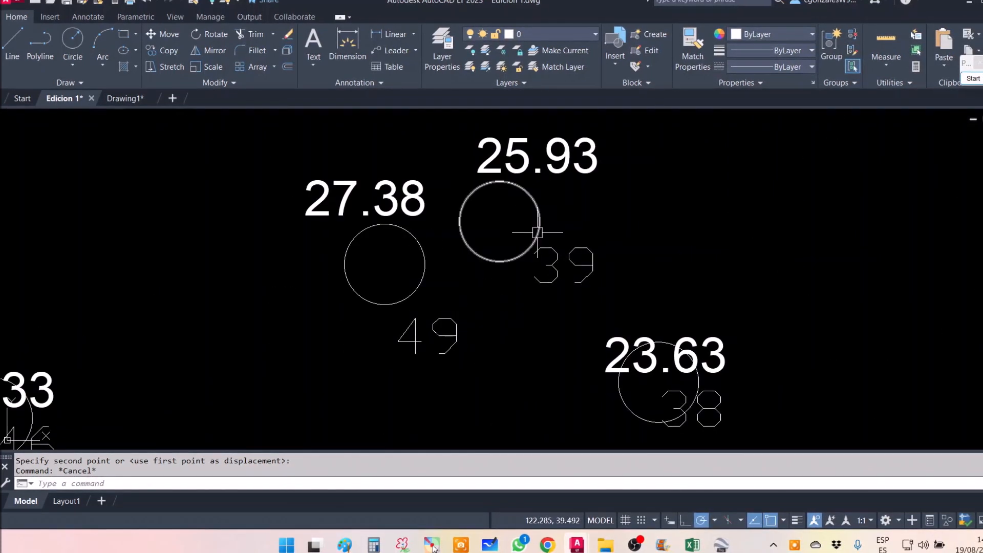
middle_click_drag(597, 283, 571, 269)
left_click(686, 383)
type("m")
key("Return")
left_click(775, 359)
left_click(806, 377)
Step: Move the elevation label of point 38 up and to the right, above its circle
left_click(698, 344)
type("m")
key("Return")
left_click(751, 336)
left_click(794, 299)
key("Escape")
scroll(445, 189, "down", 10)
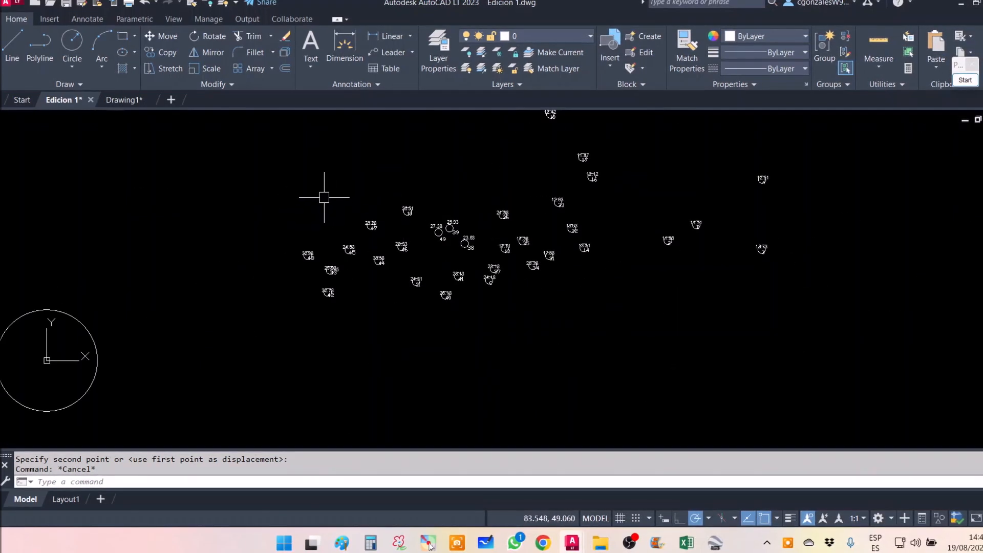
scroll(325, 198, "down", 2)
mouse_move(324, 198)
middle_mouse_down()
mouse_move(322, 275)
mouse_move(373, 299)
mouse_move(389, 277)
mouse_move(362, 283)
mouse_move(370, 293)
middle_mouse_up()
scroll(337, 287, "up", 2)
scroll(341, 281, "down", 2)
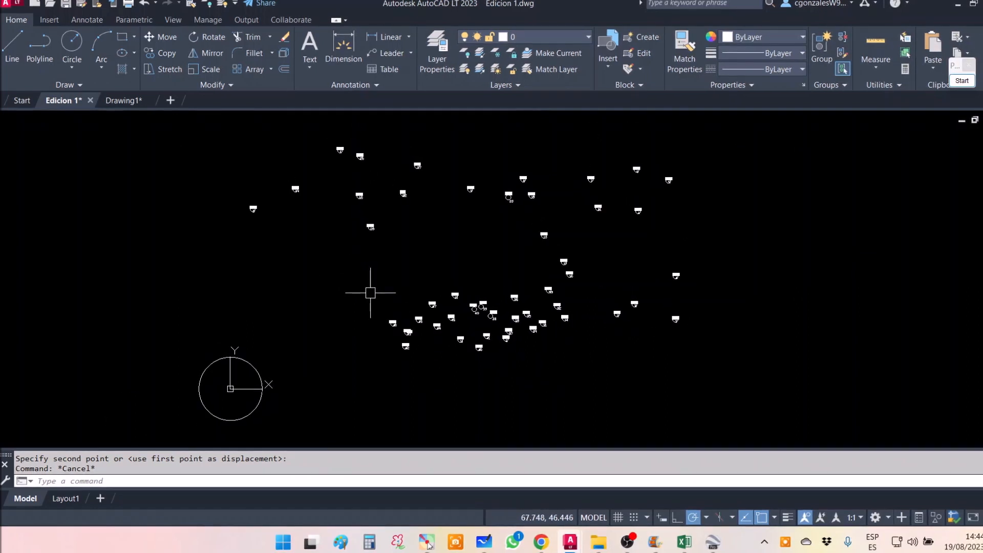